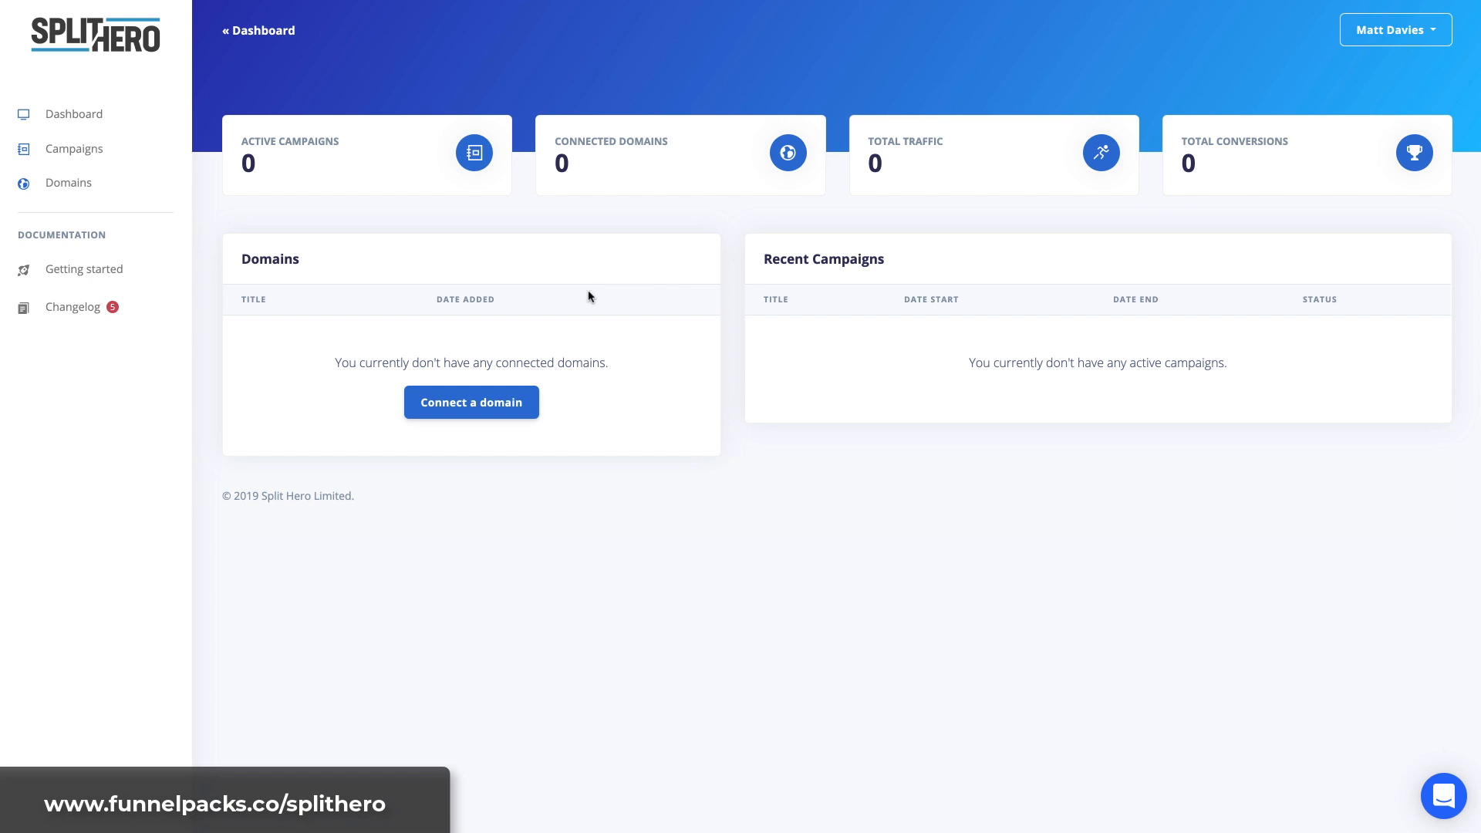
Step: Start connecting a domain to the Split Hero account
click(510, 403)
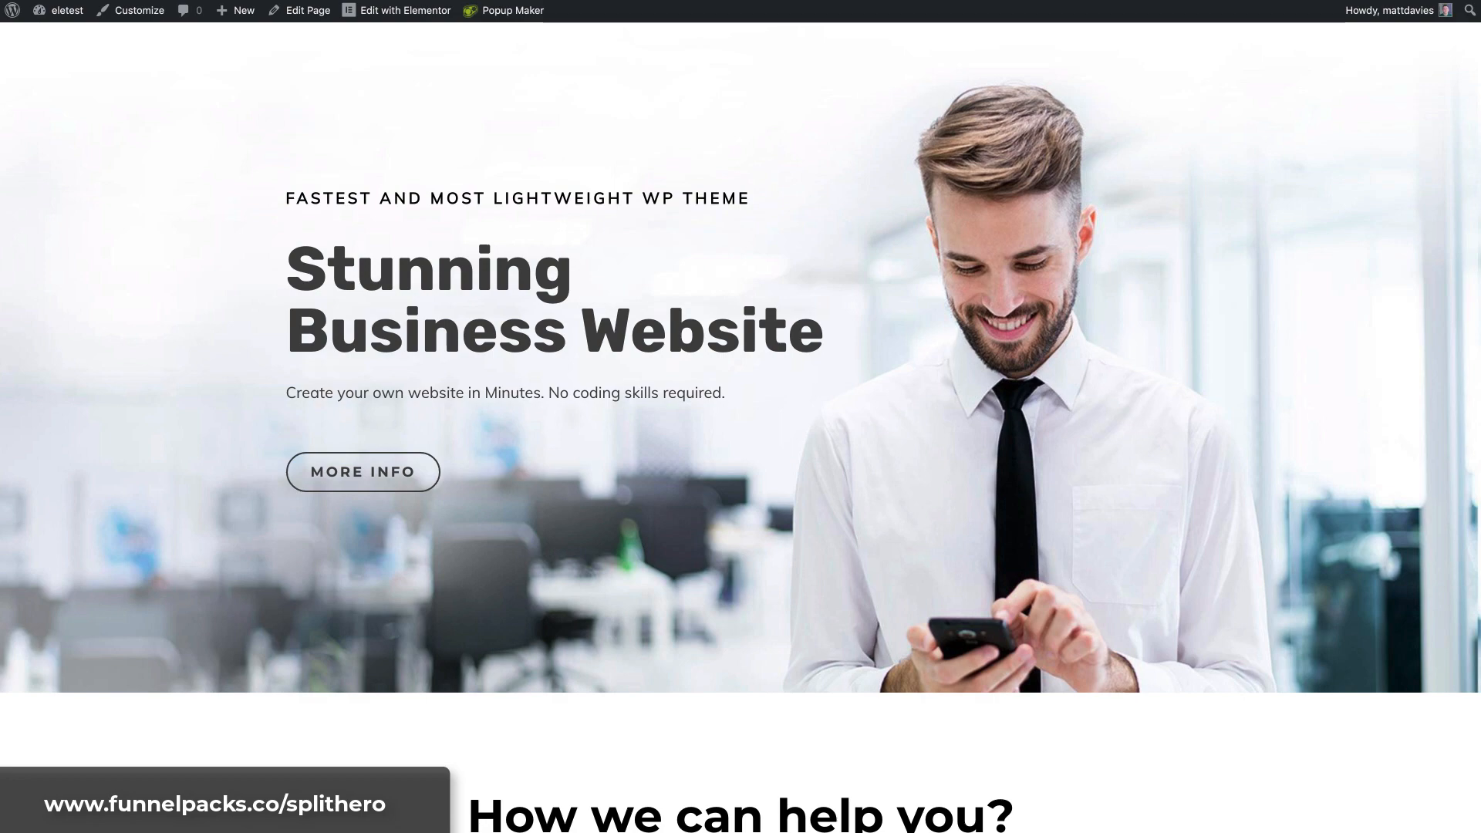
Step: Look through the eletest WordPress site's homepage from the hero section to the footer and back
scroll(665, 254, down, 4)
scroll(665, 254, up, 3)
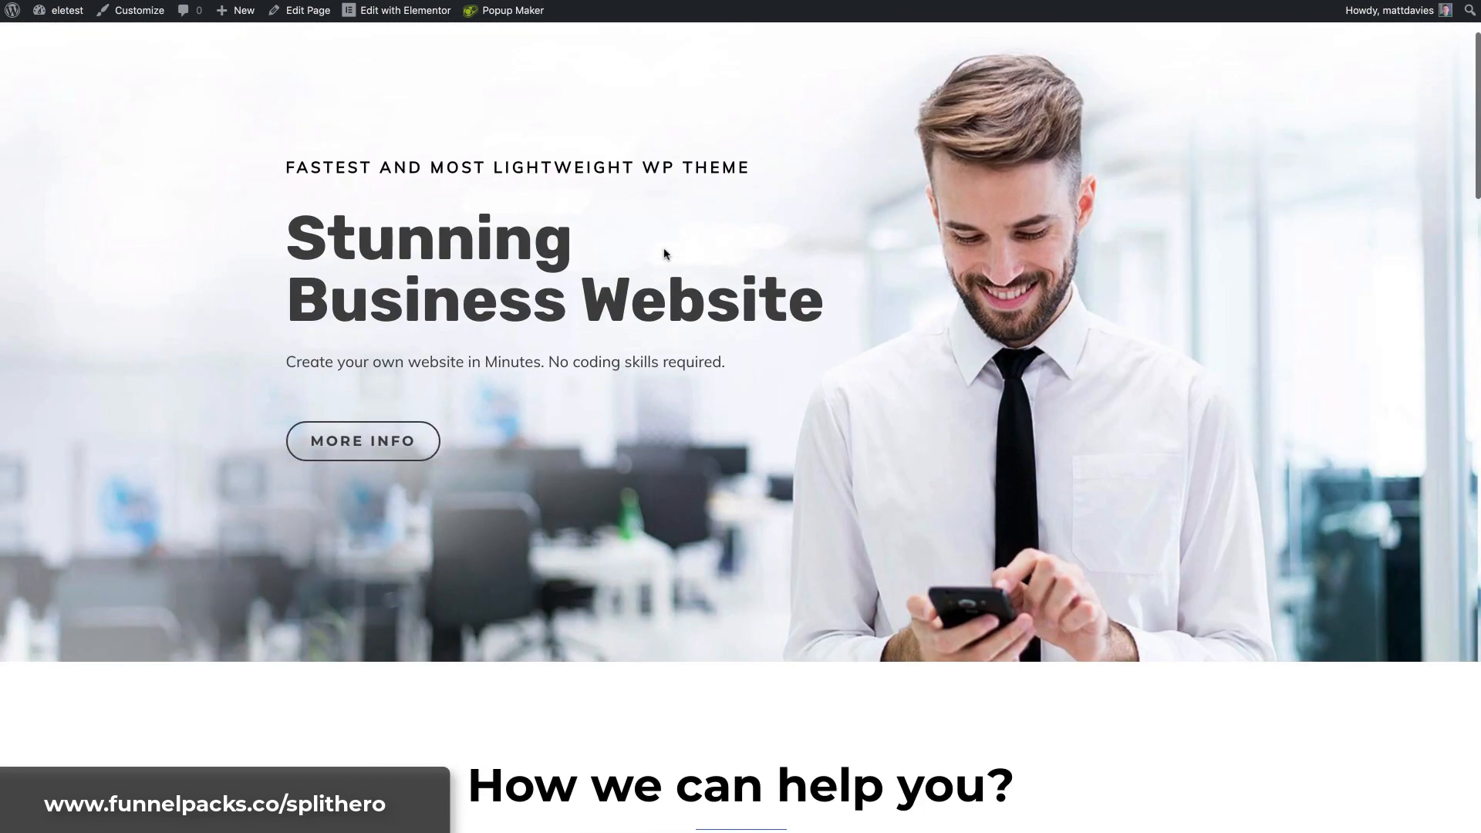
scroll(665, 254, down, 20)
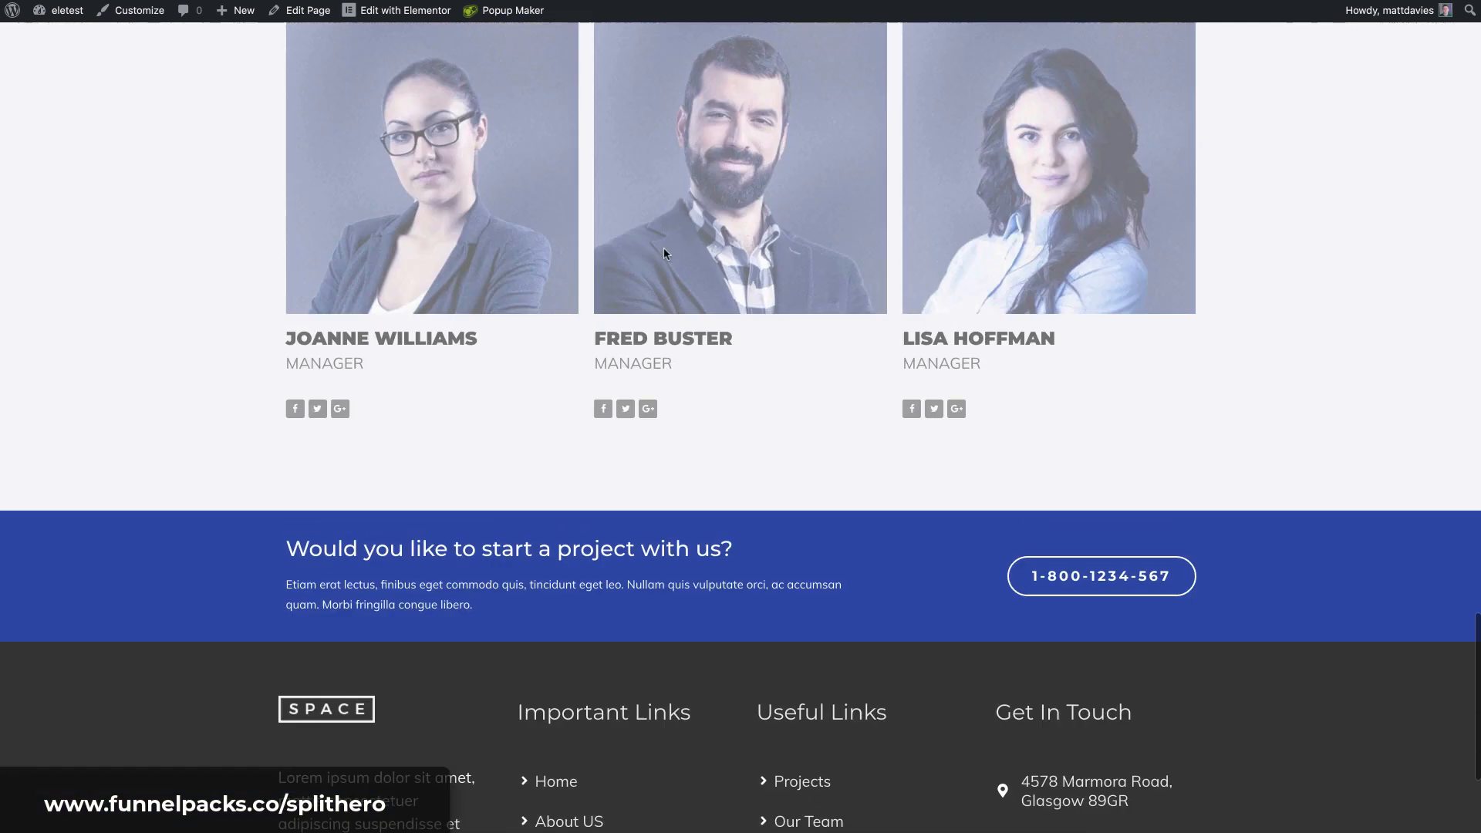
scroll(664, 254, up, 12)
scroll(665, 254, up, 15)
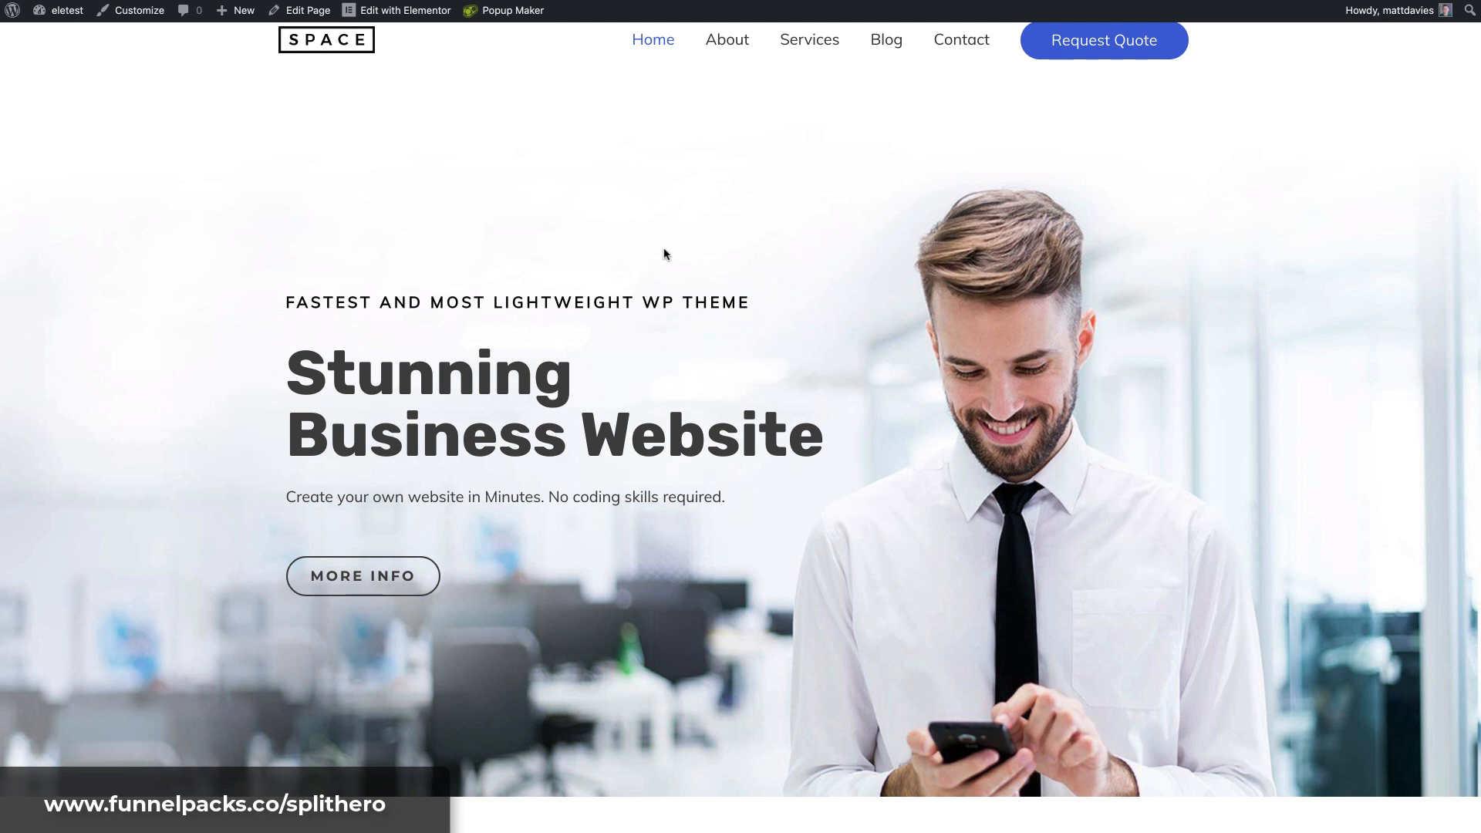
scroll(643, 186, up, 1)
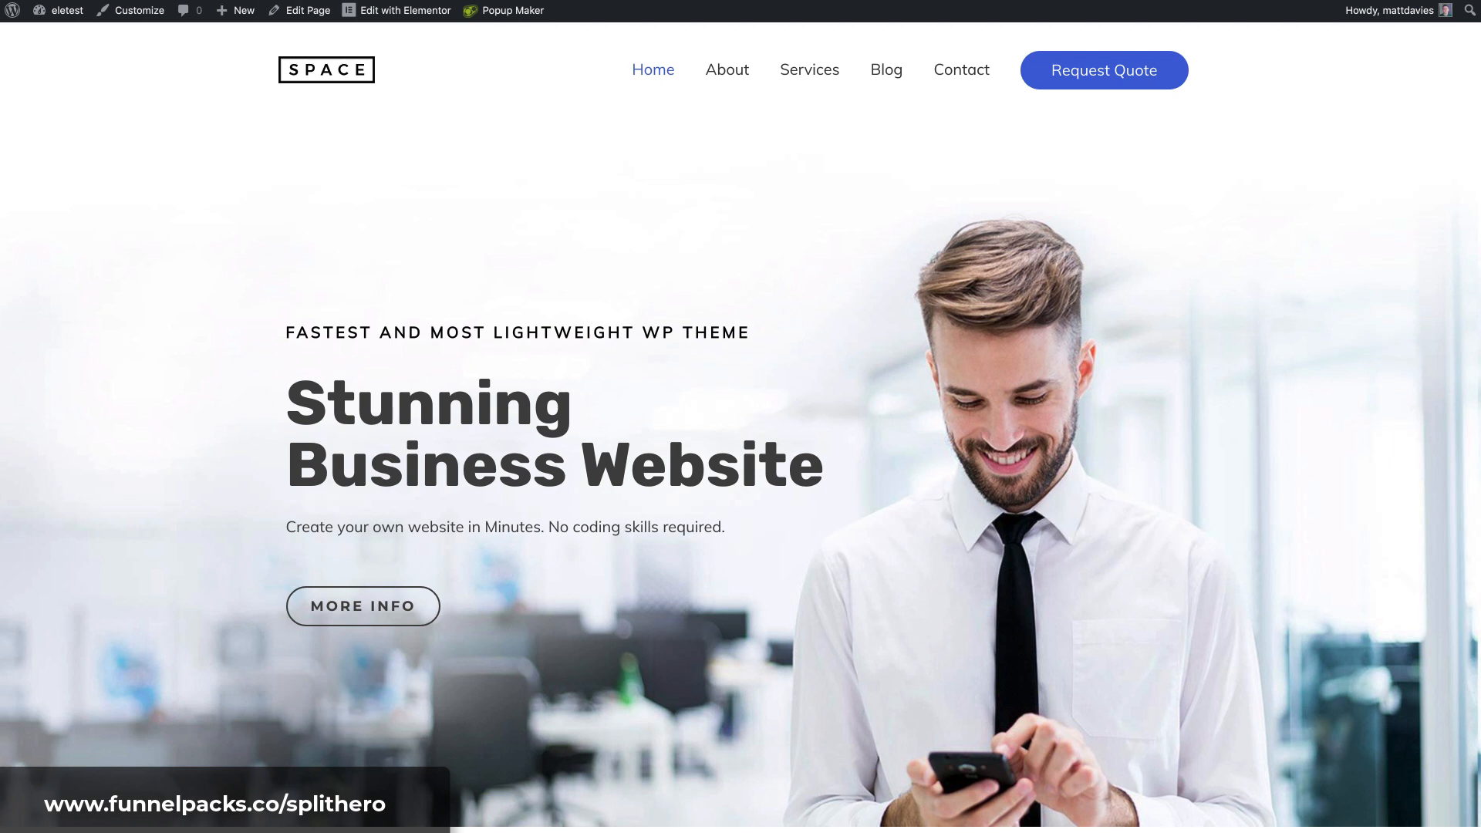
Step: Go to the eletest site's WordPress admin and look over its installed plugins
click(60, 37)
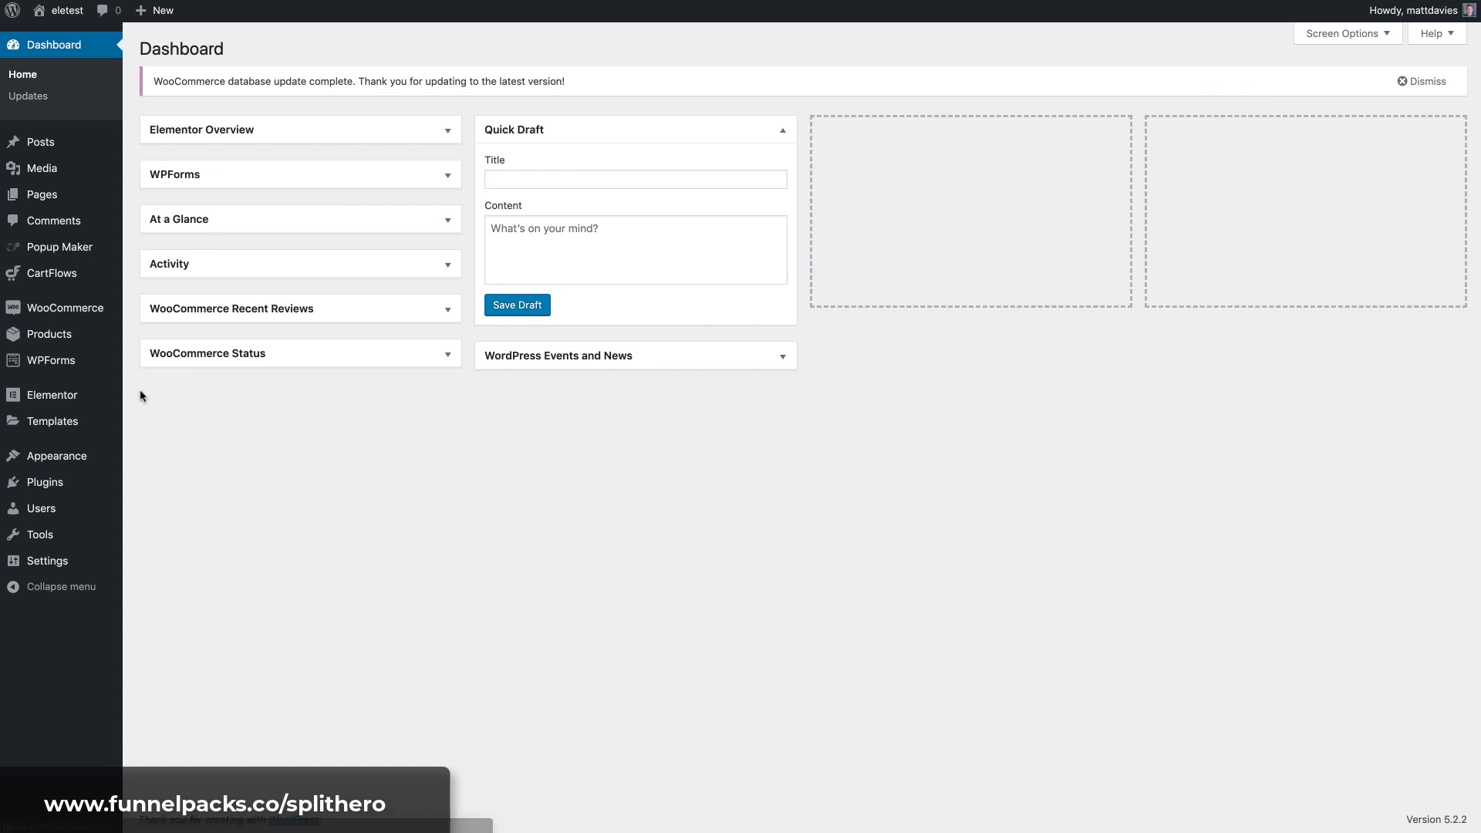
click(66, 485)
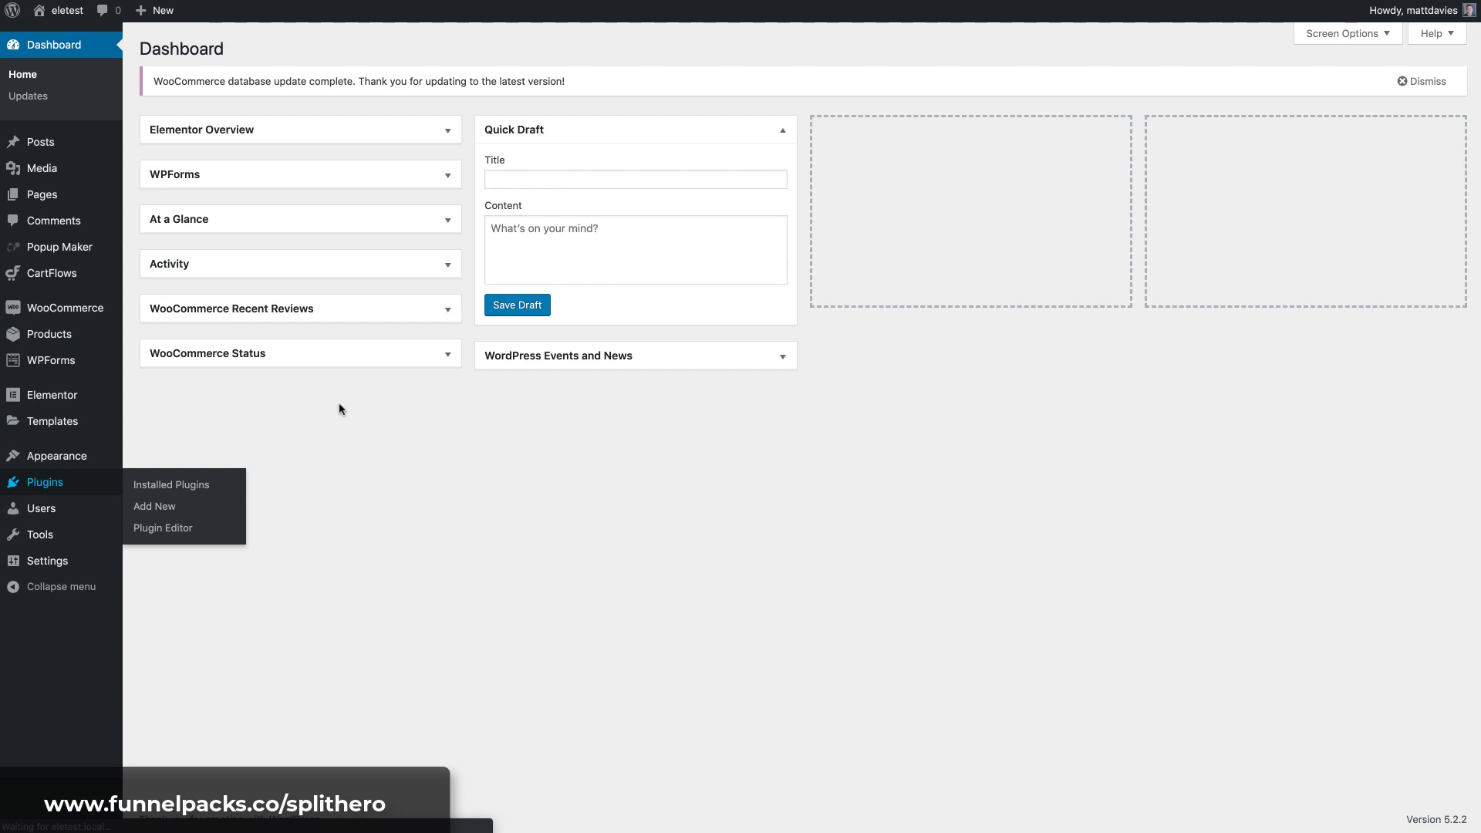
scroll(359, 399, down, 3)
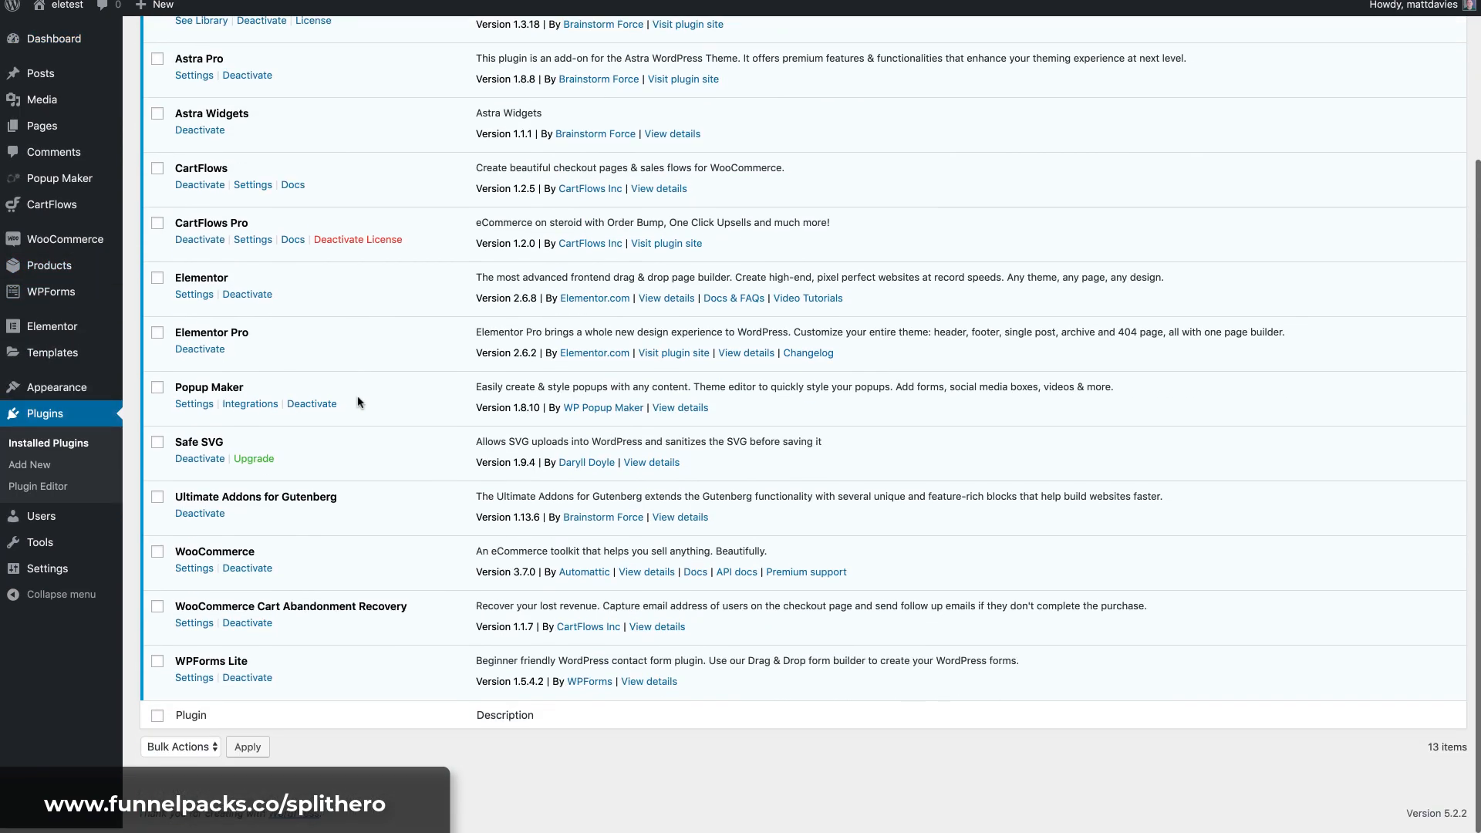
scroll(363, 331, up, 5)
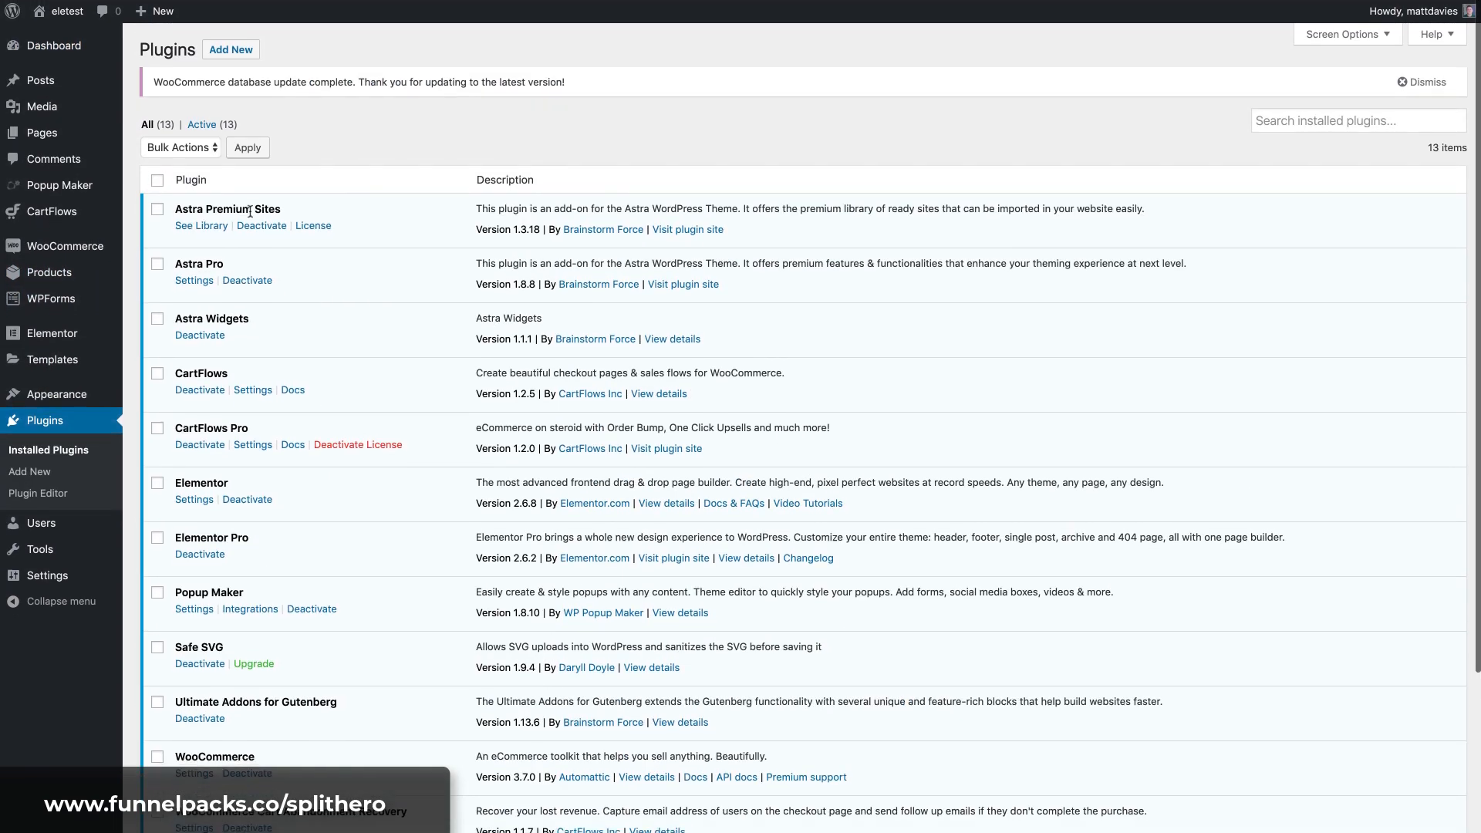
Step: Add a new plugin by uploading splithero.zip from the Desktop, then install and activate it
click(231, 49)
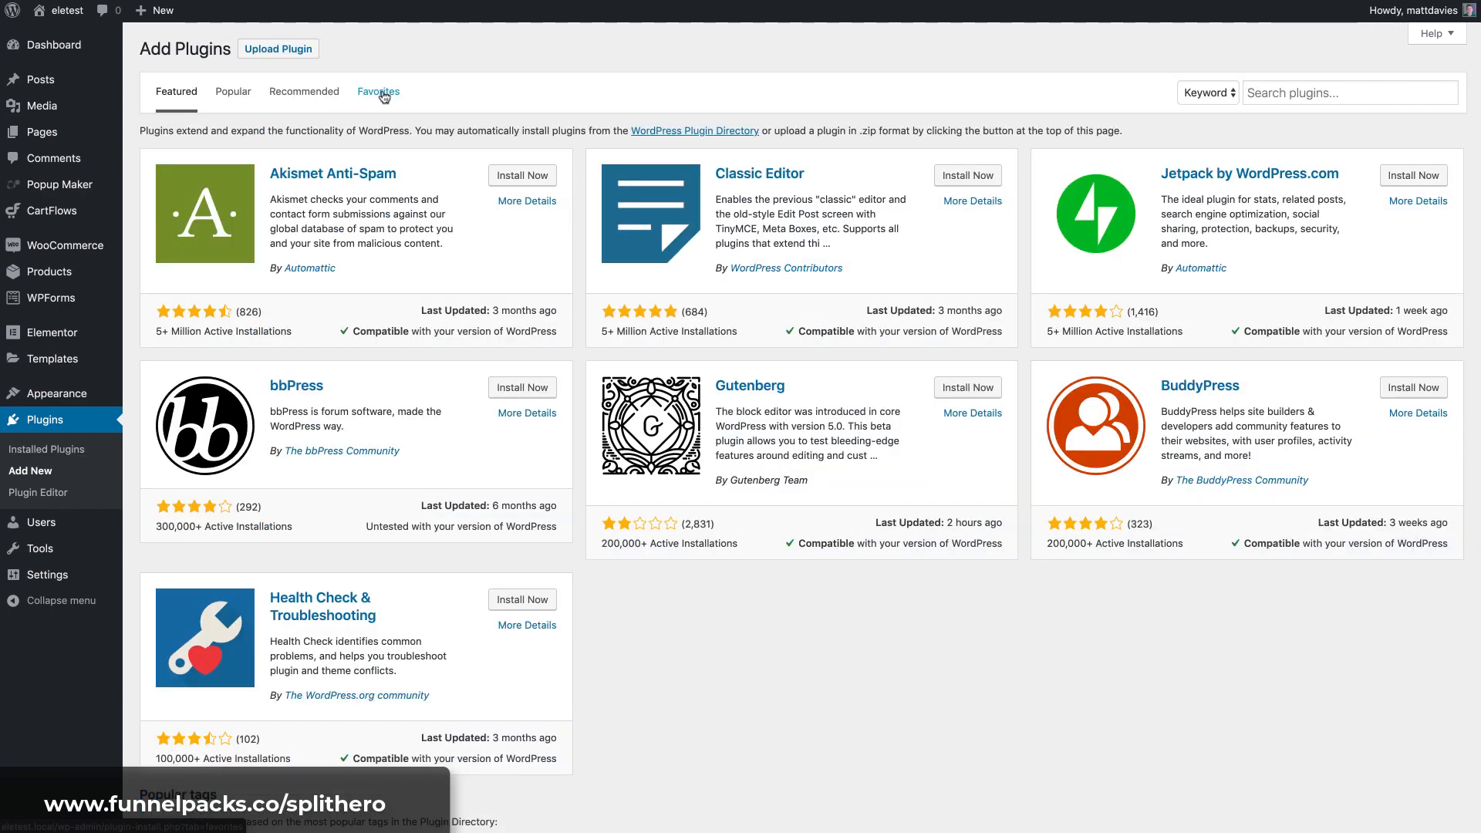
click(295, 54)
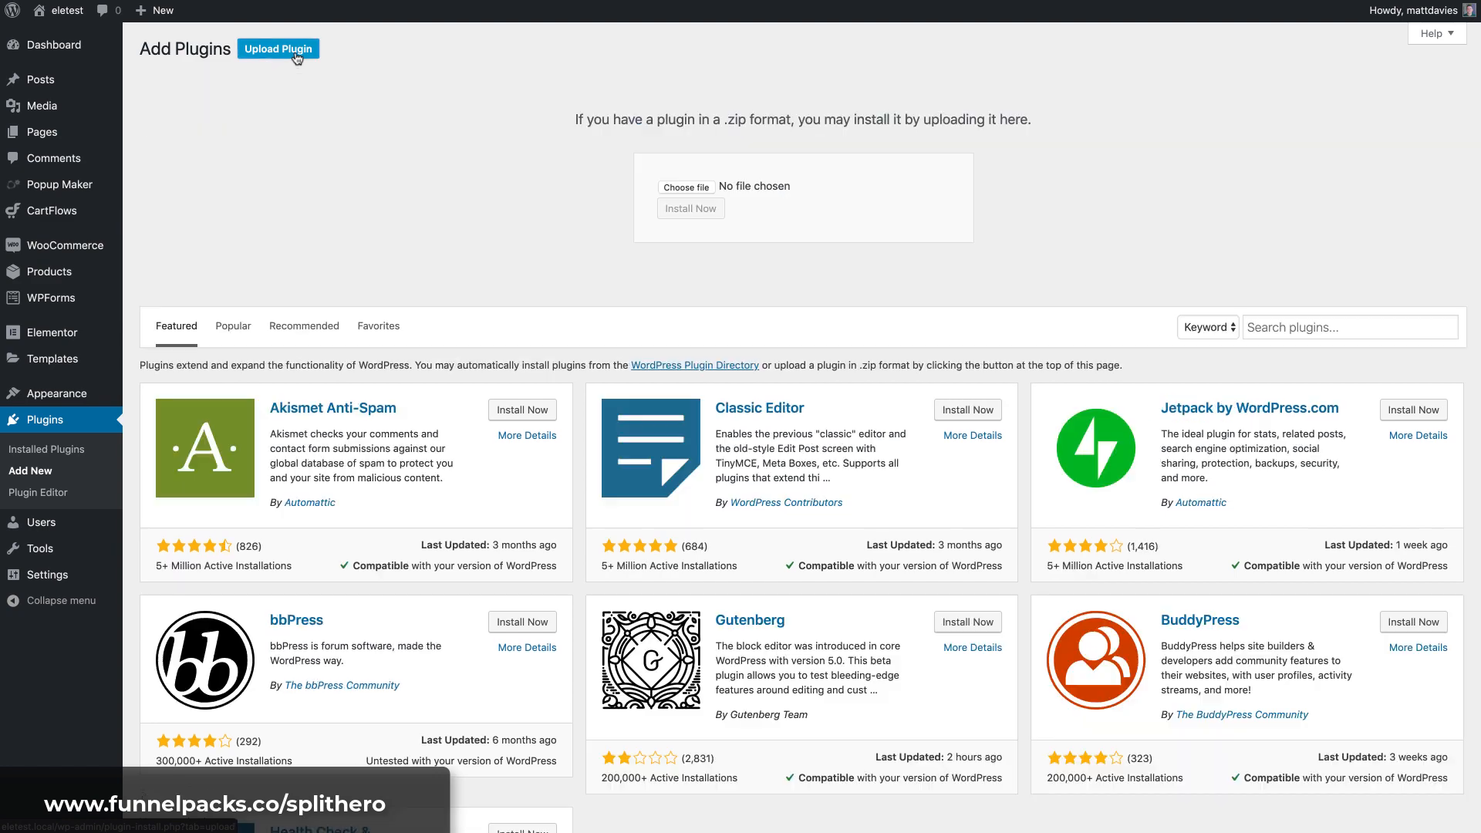
click(686, 187)
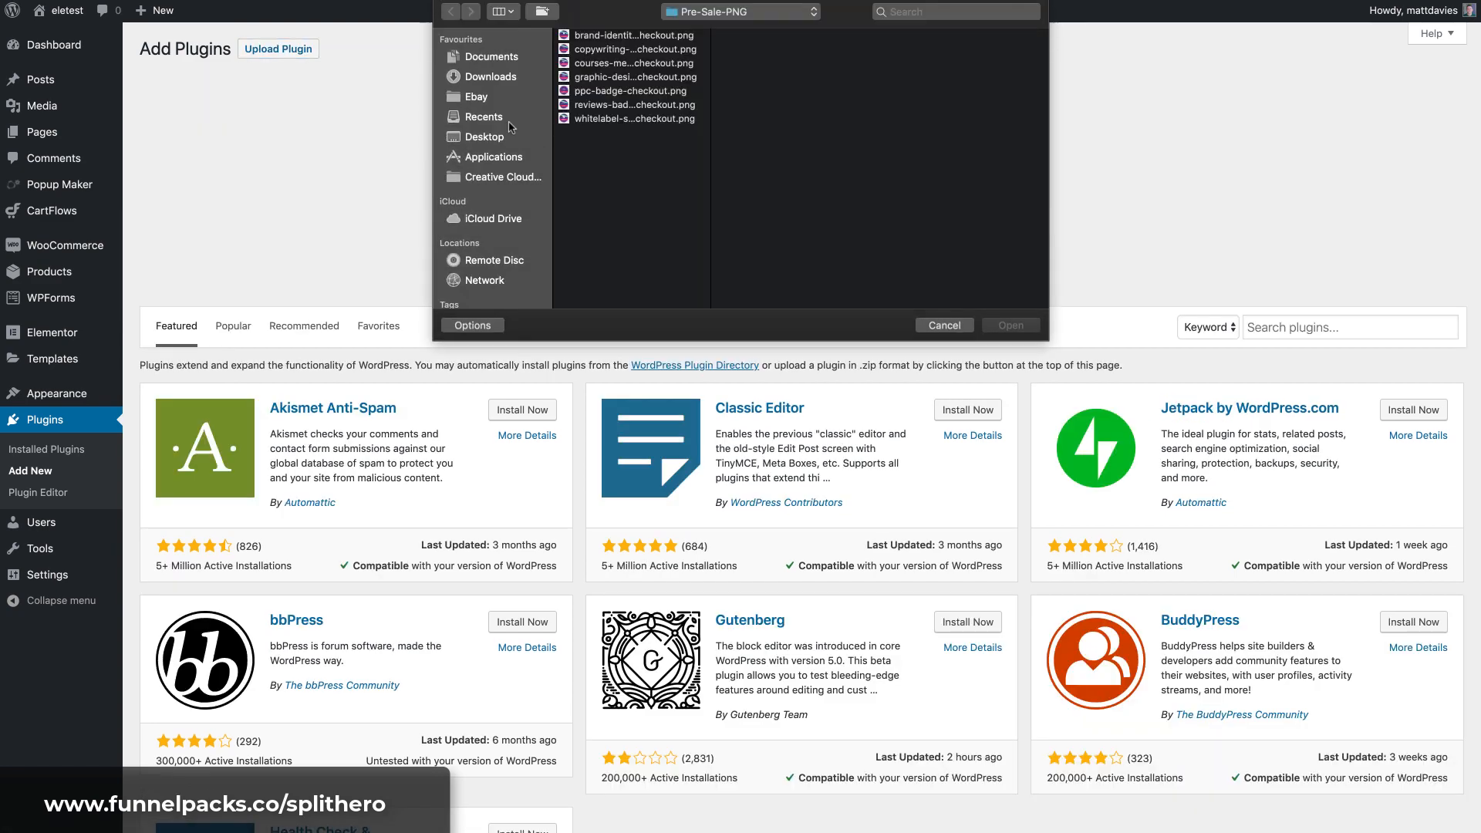
double_click(601, 78)
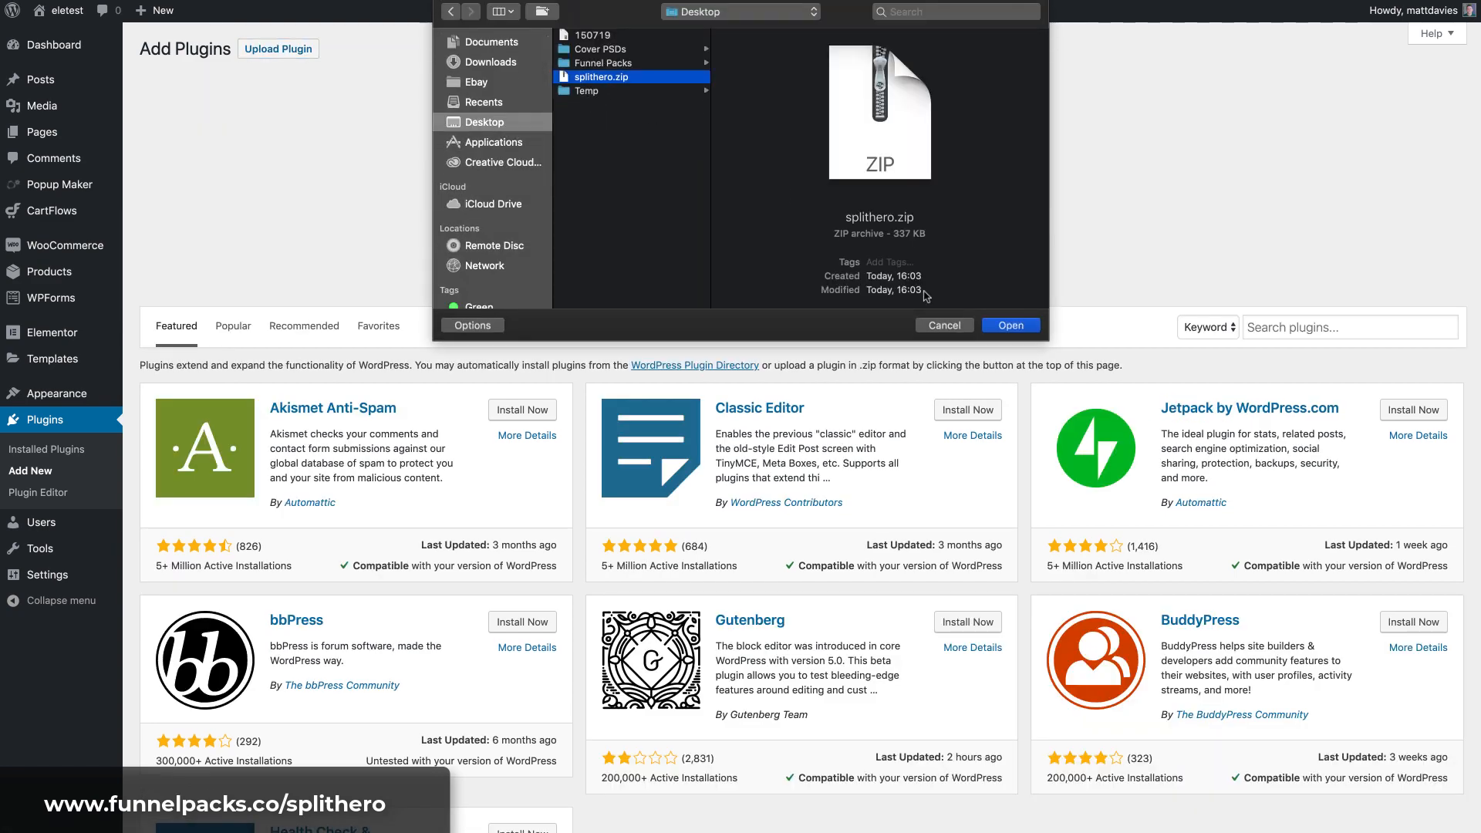
click(690, 209)
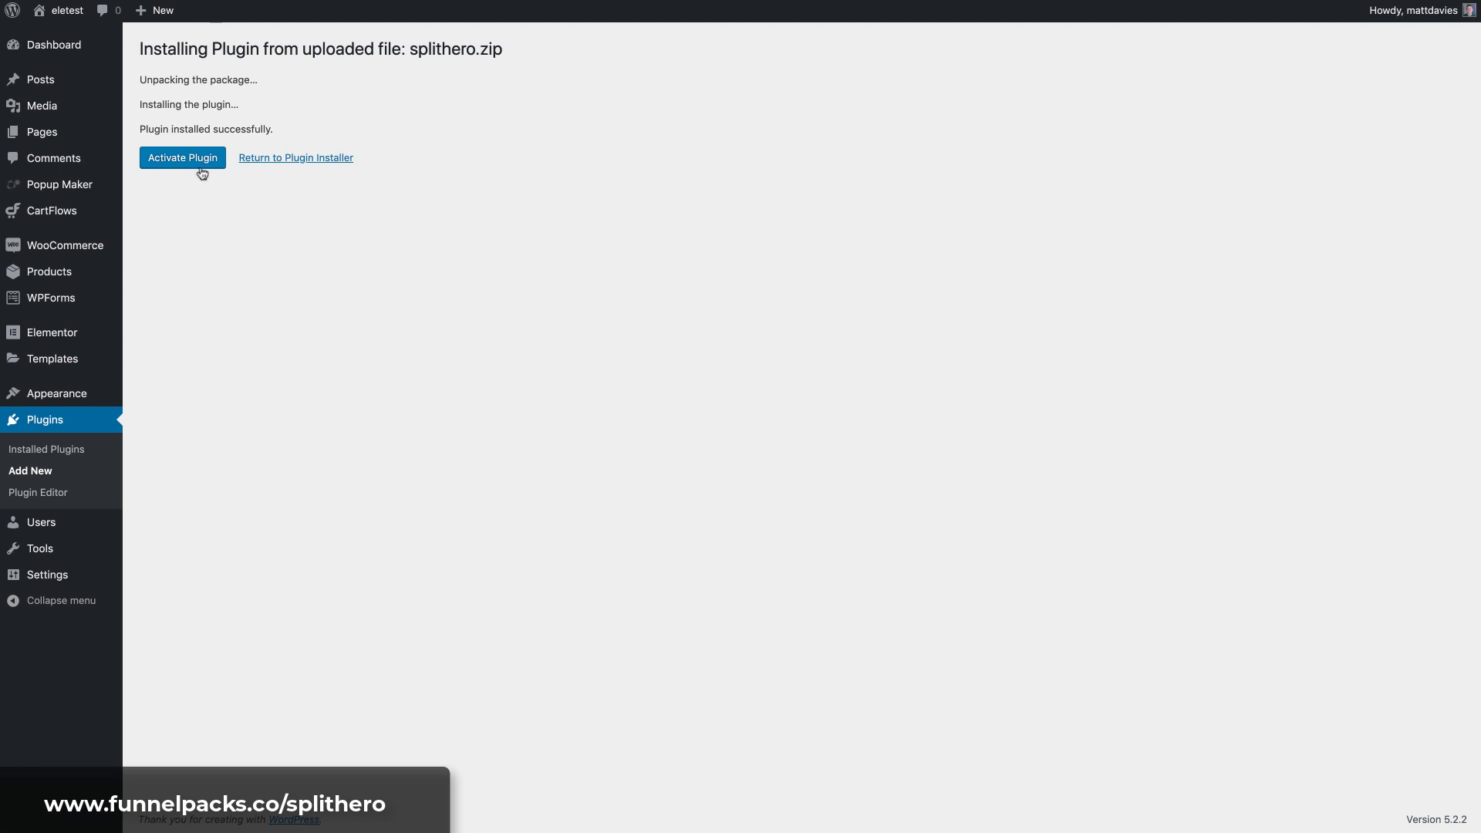
click(190, 162)
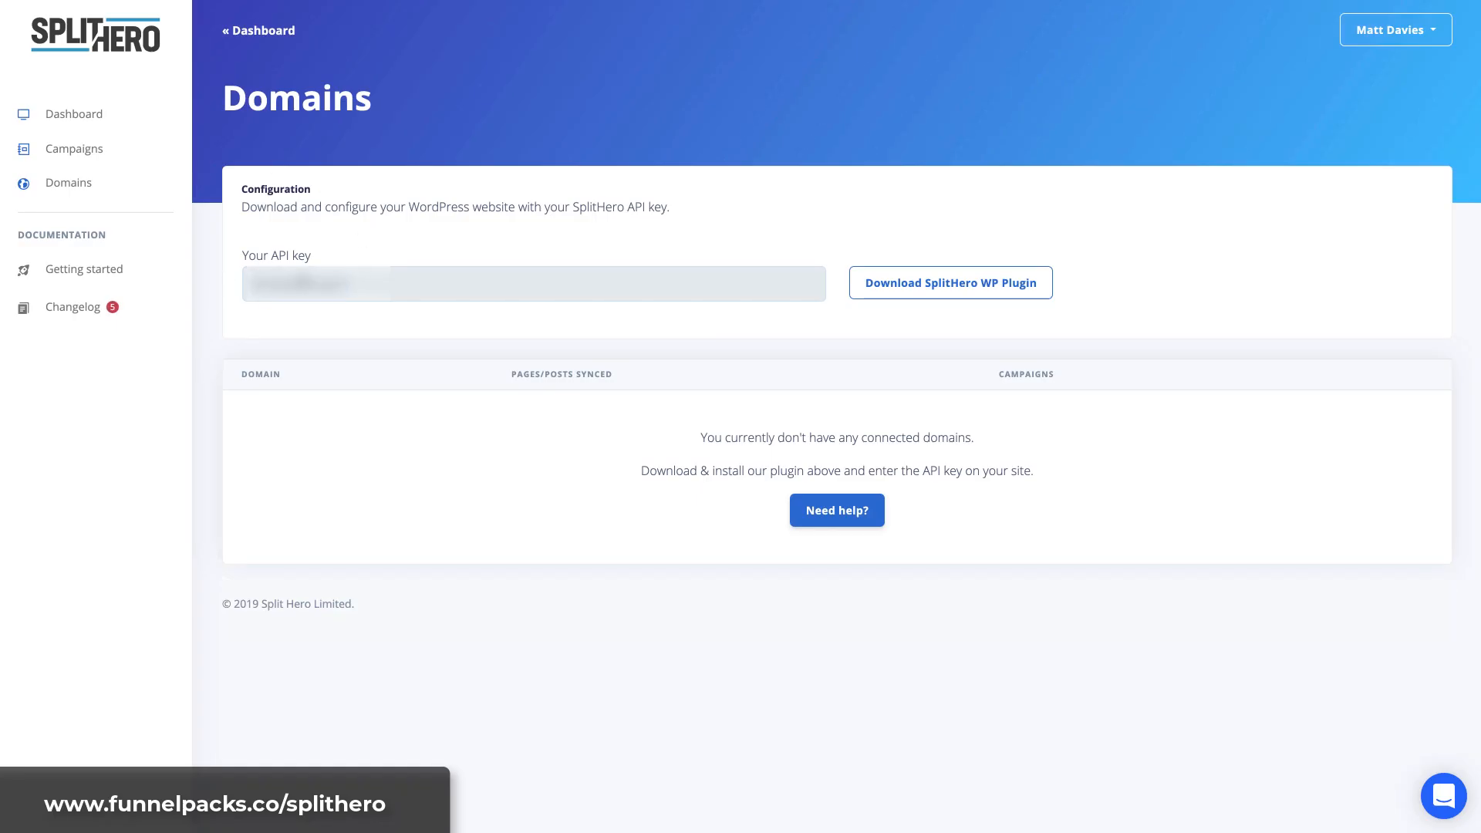
Step: Copy the API key from the Domains page of the Split Hero account
click(241, 287)
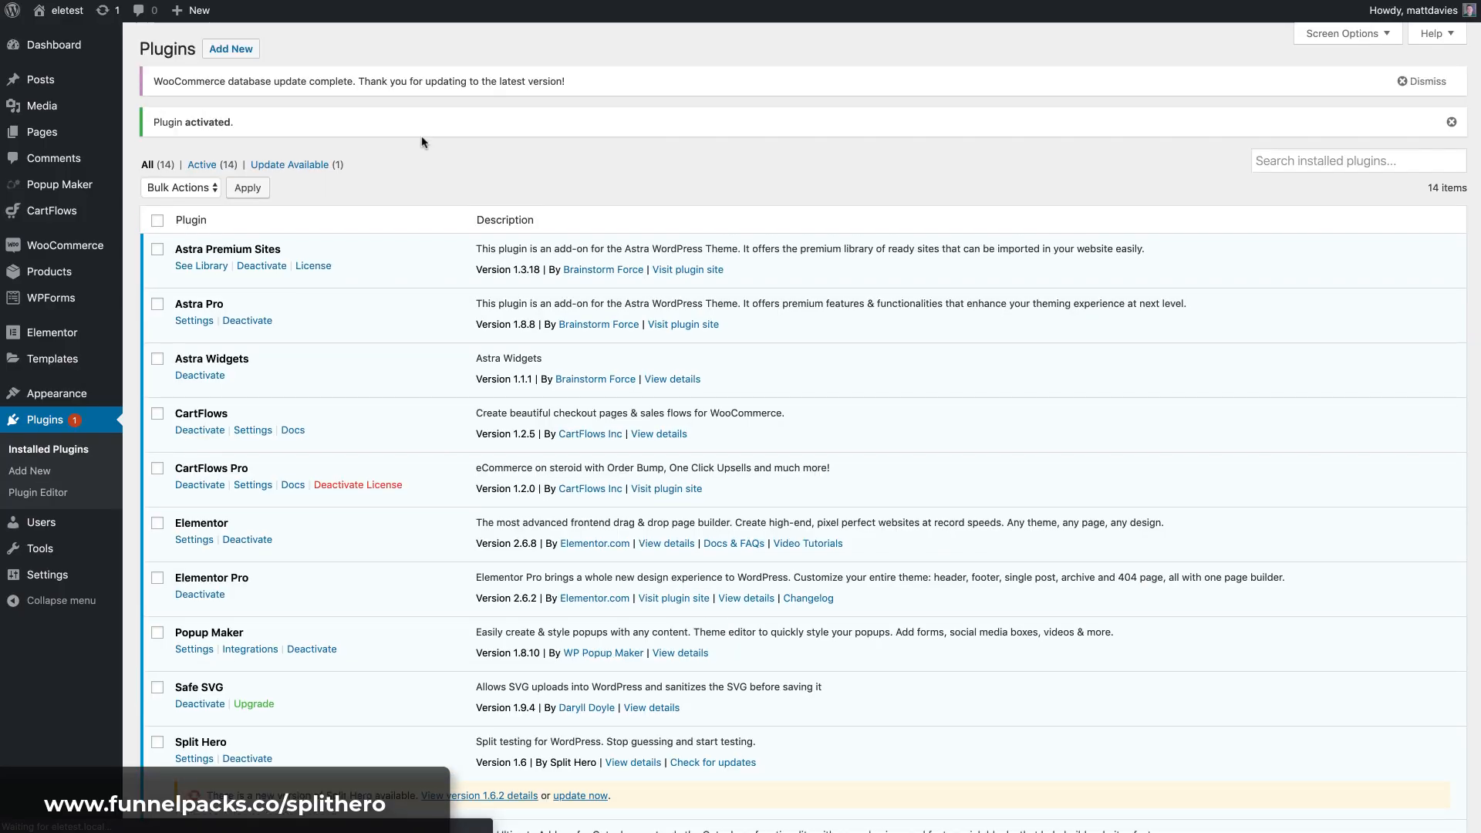
Step: Update the installed Split Hero plugin to version 1.6.2
scroll(430, 363, down, 5)
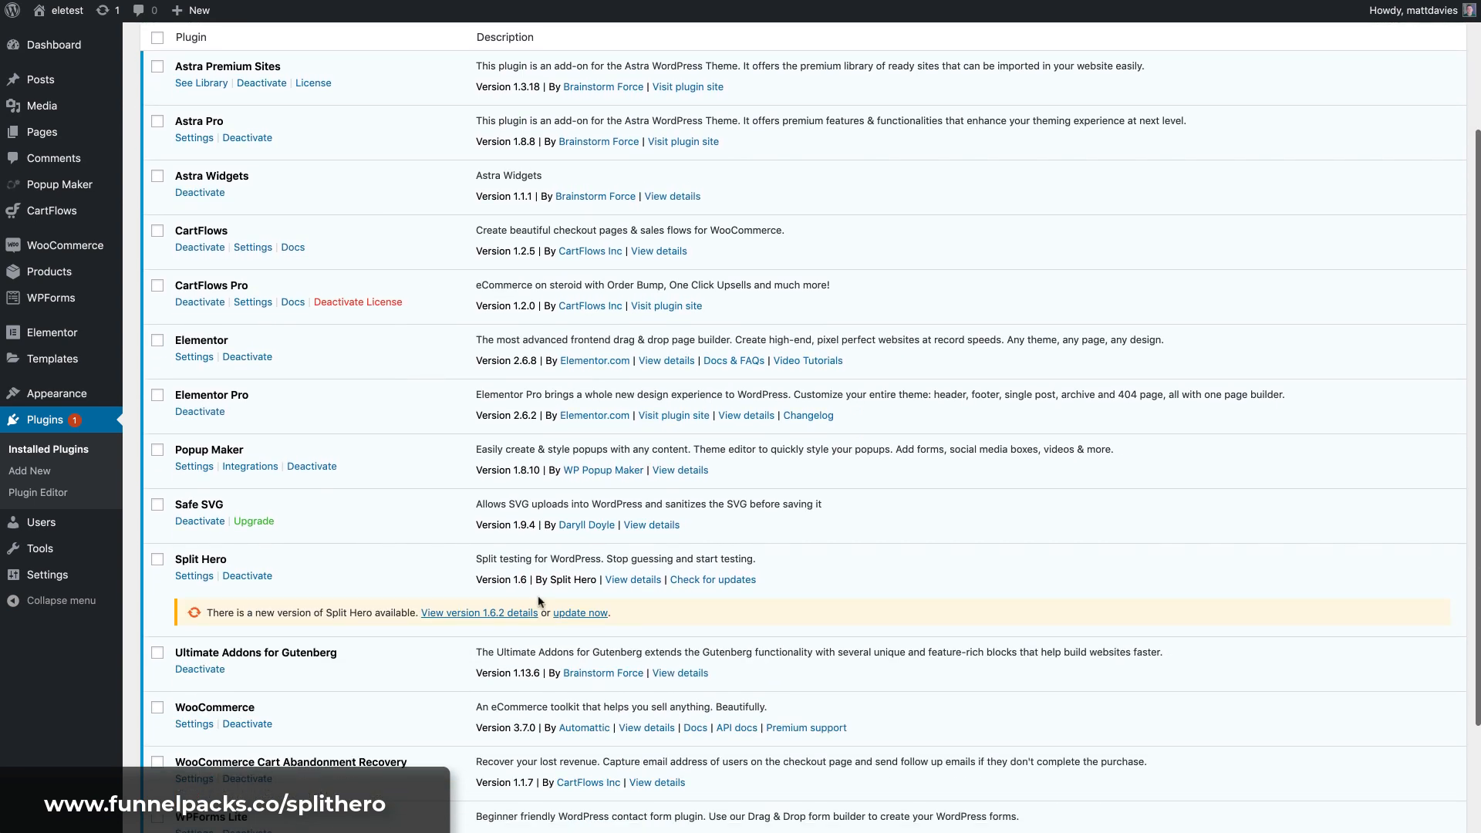
click(577, 614)
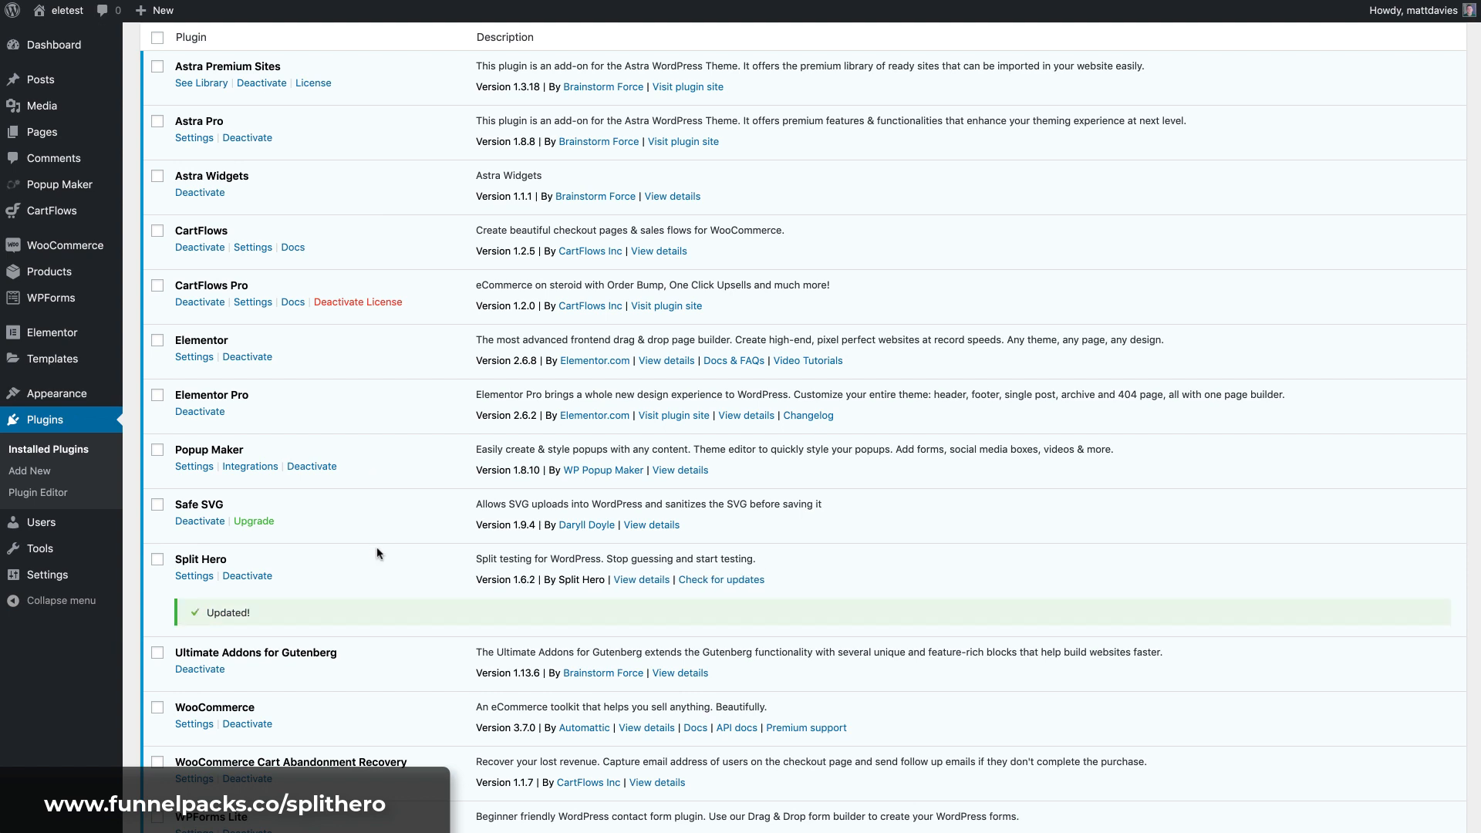
Step: Paste the API key as the API token in the Split Hero plugin's settings and save it
click(196, 577)
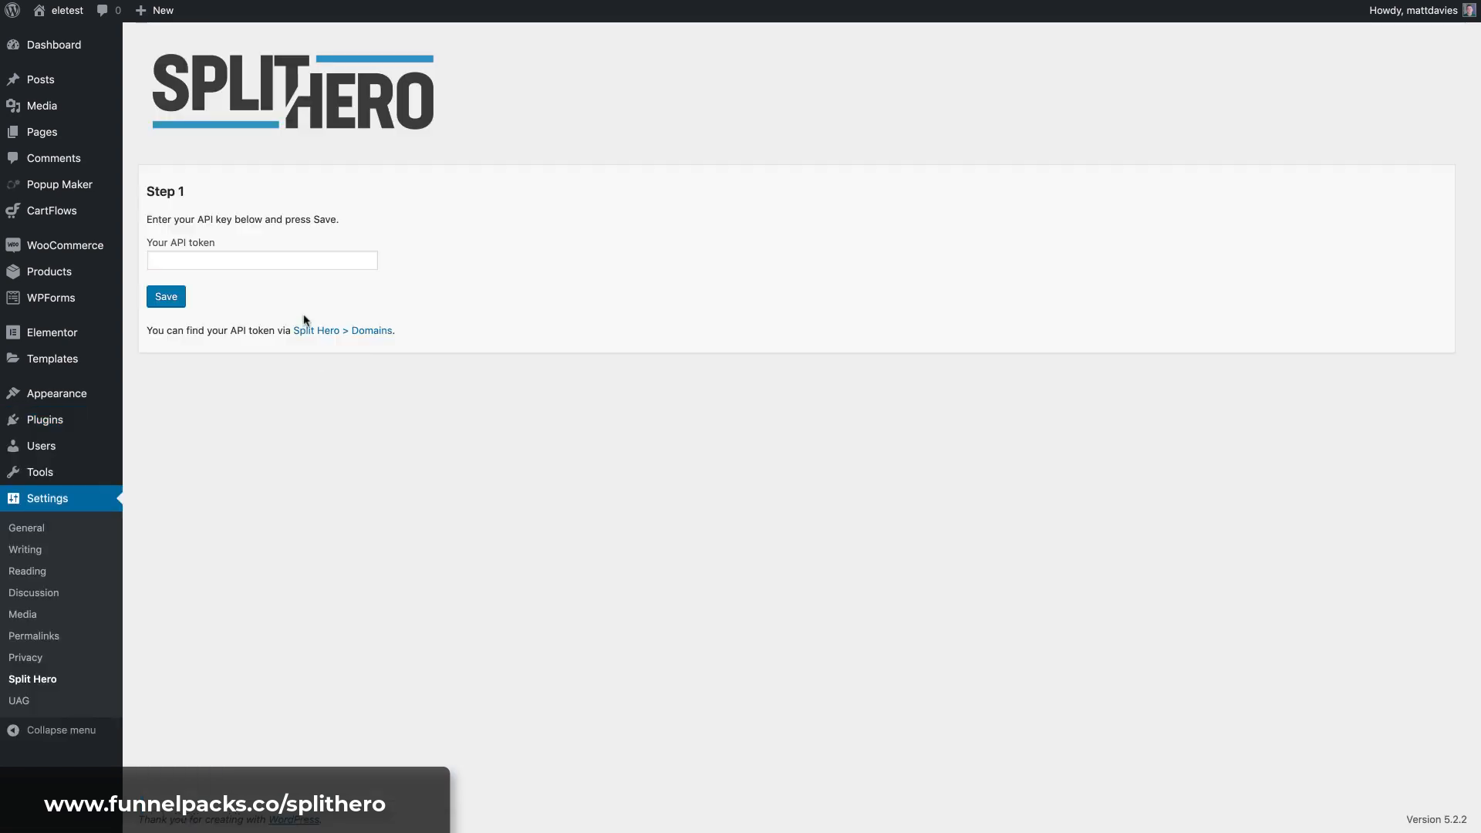
click(266, 262)
key(super+v)
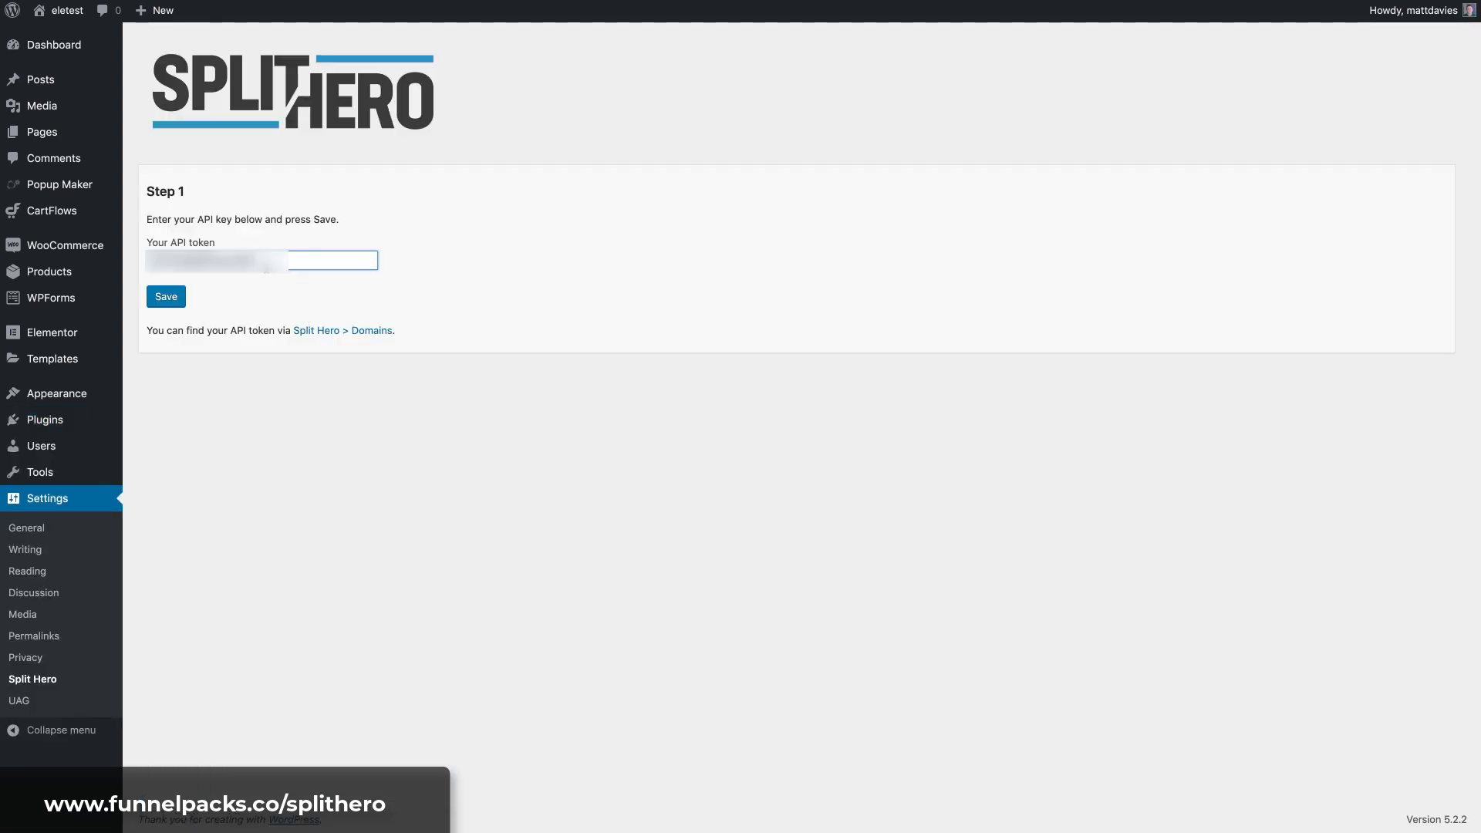
click(162, 301)
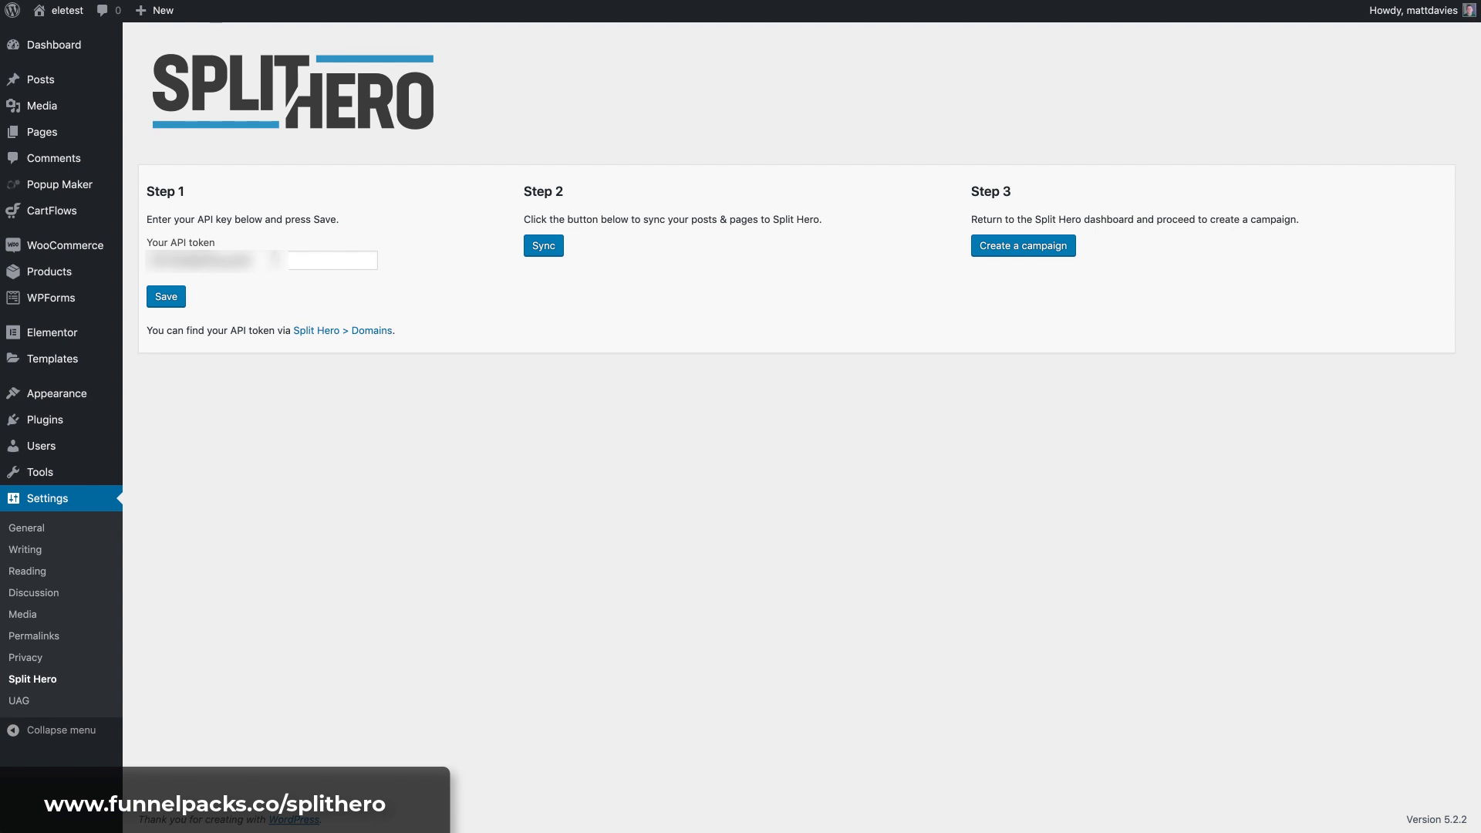
Step: Show all of the site's pages and view the [LP] Web Design page in a new browser tab
mouse_move(85, 136)
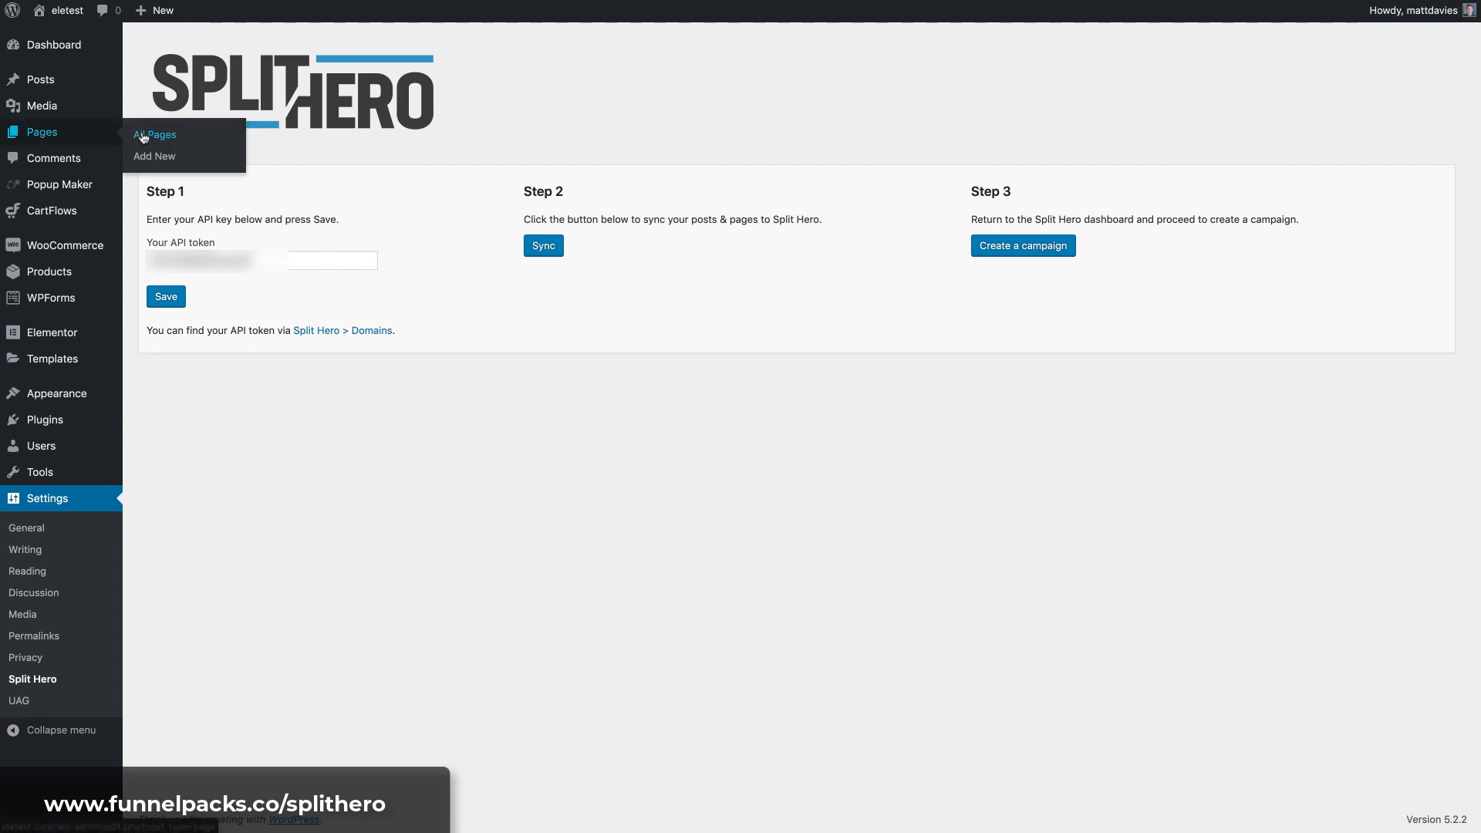
click(233, 146)
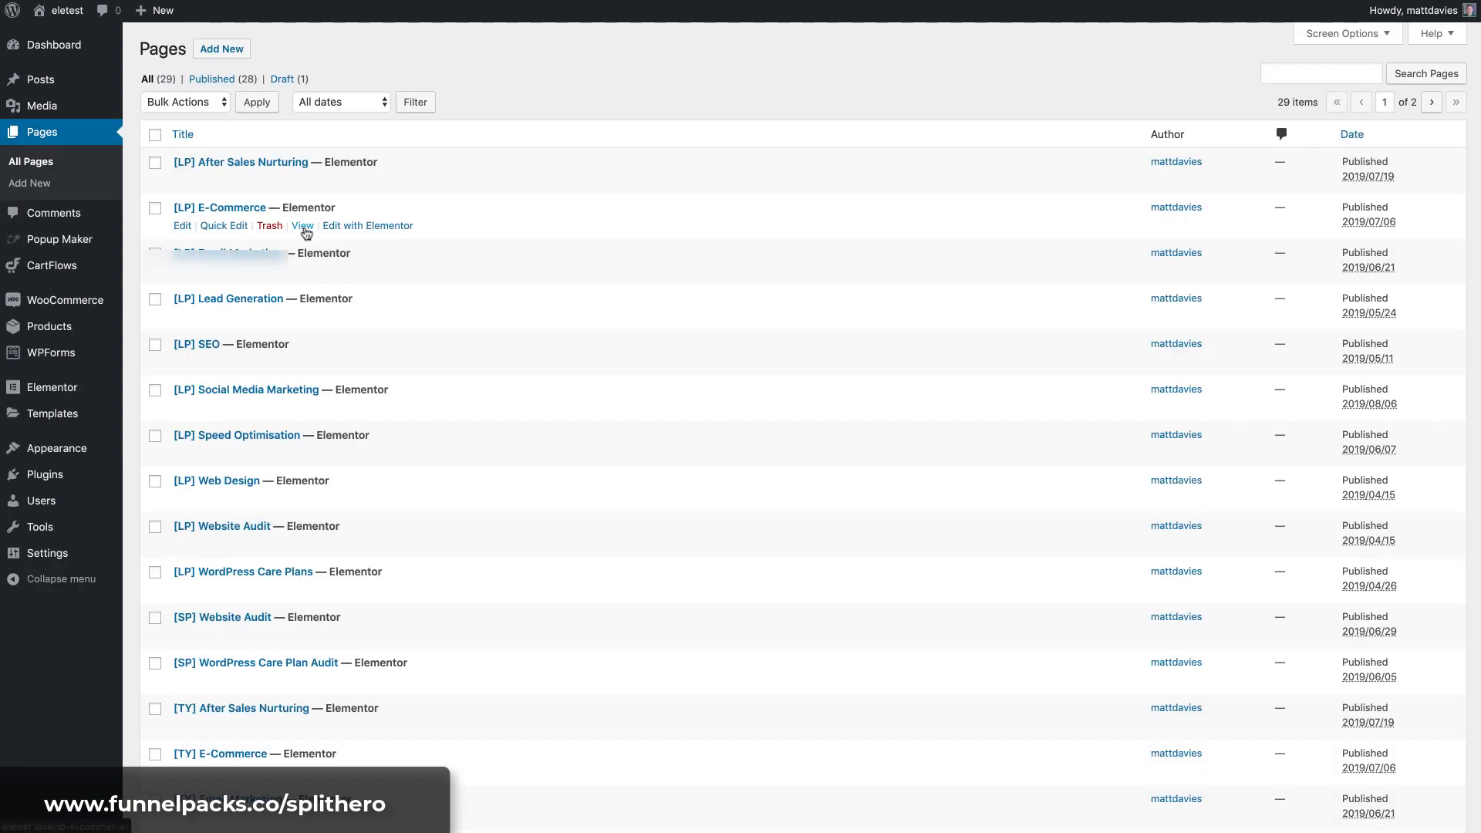
scroll(468, 273, down, 5)
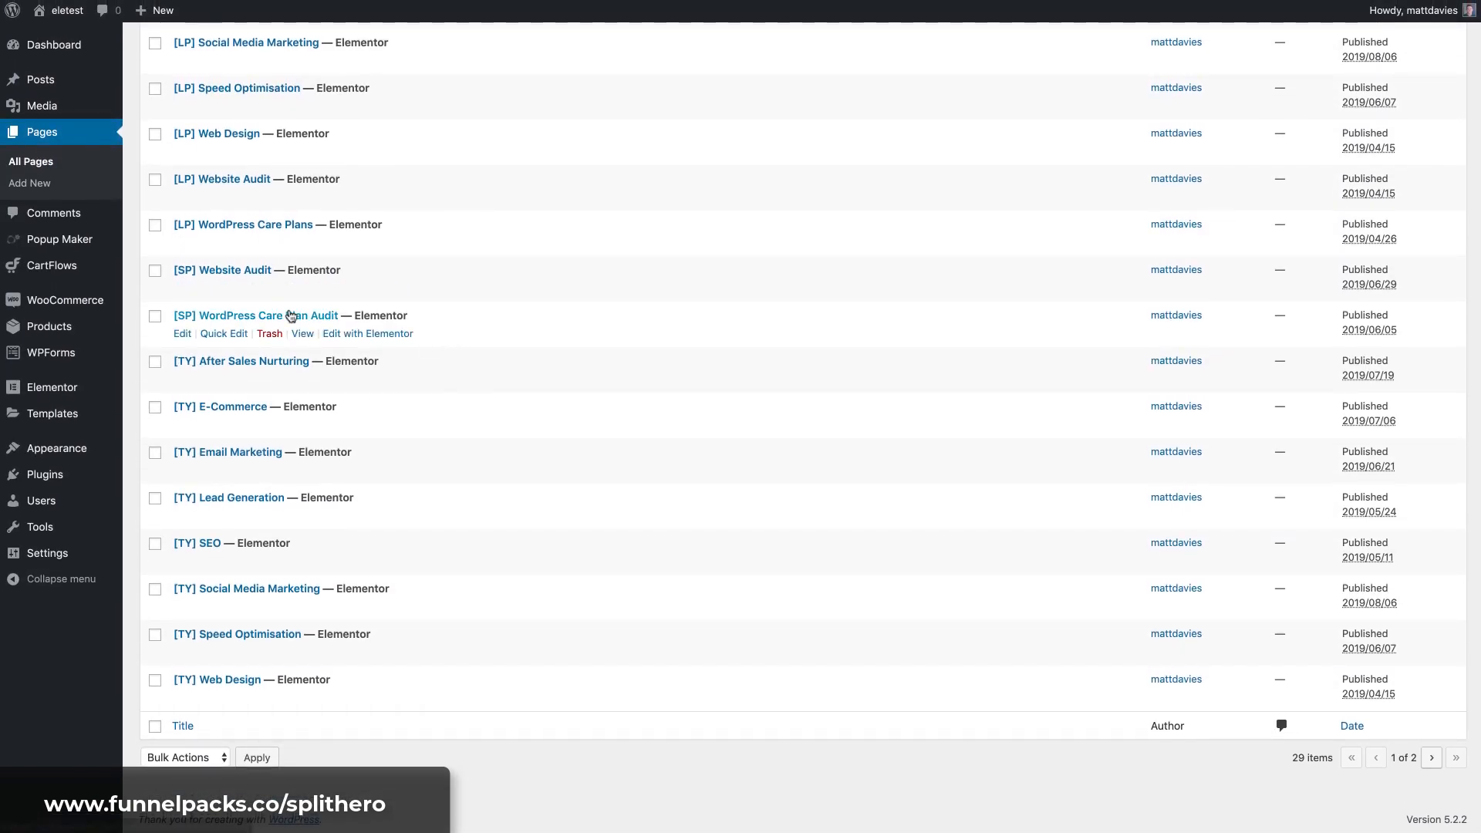
right_click(296, 152)
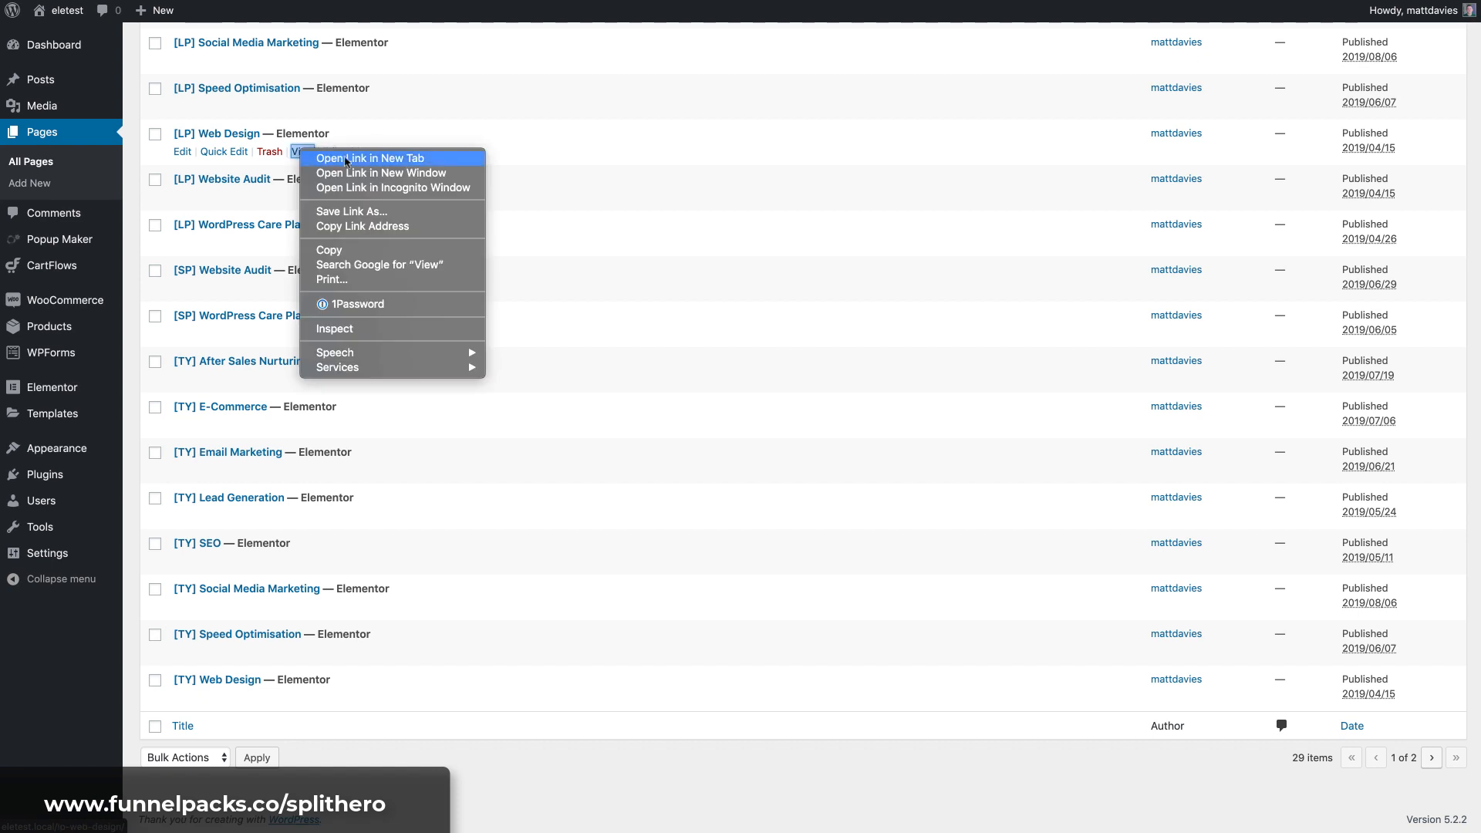
click(324, 158)
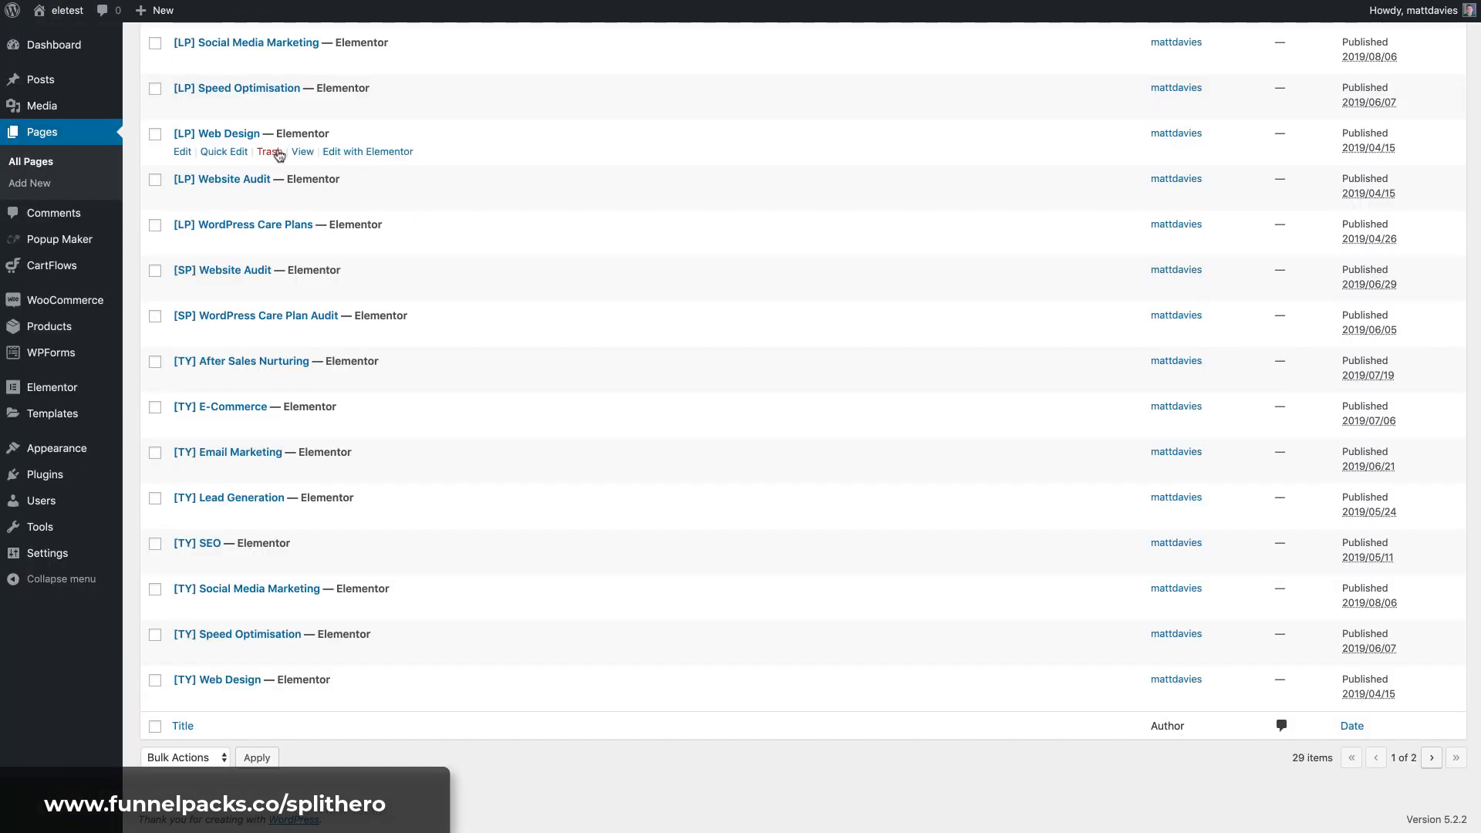
Step: Duplicate the published [LP] Web Design page from the site's page list
scroll(270, 144, up, 2)
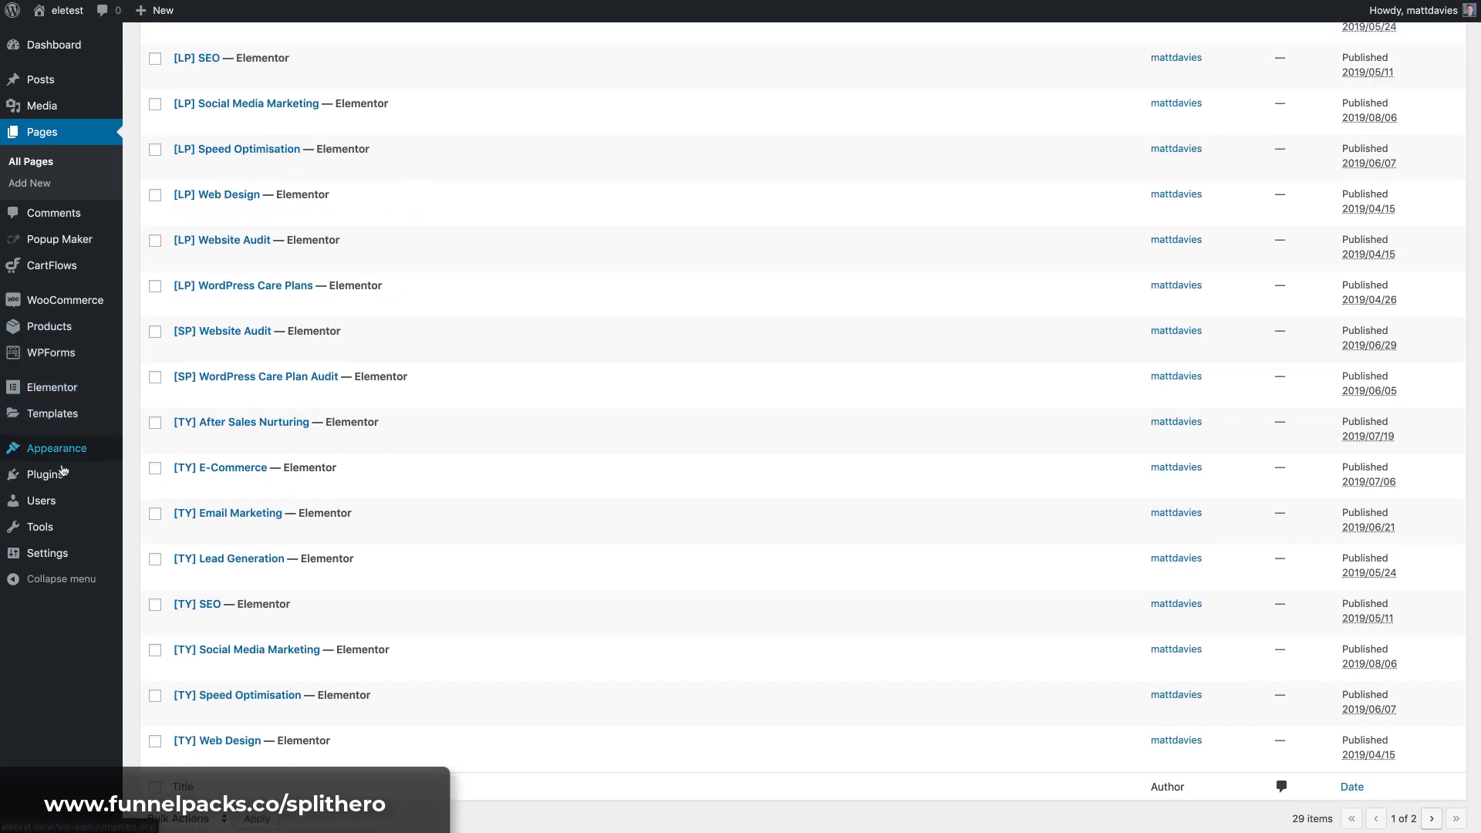
mouse_move(63, 478)
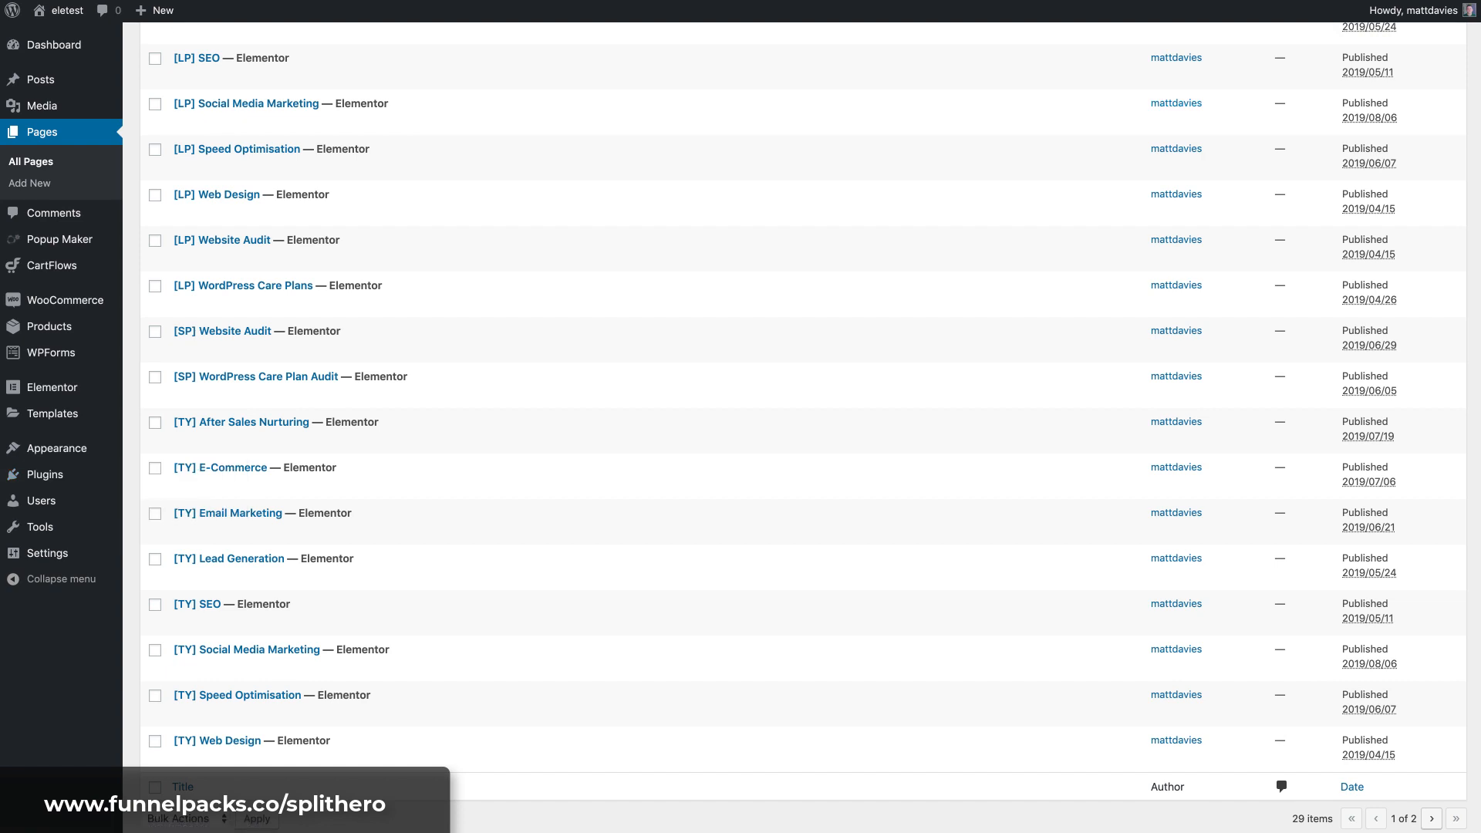
scroll(507, 297, up, 3)
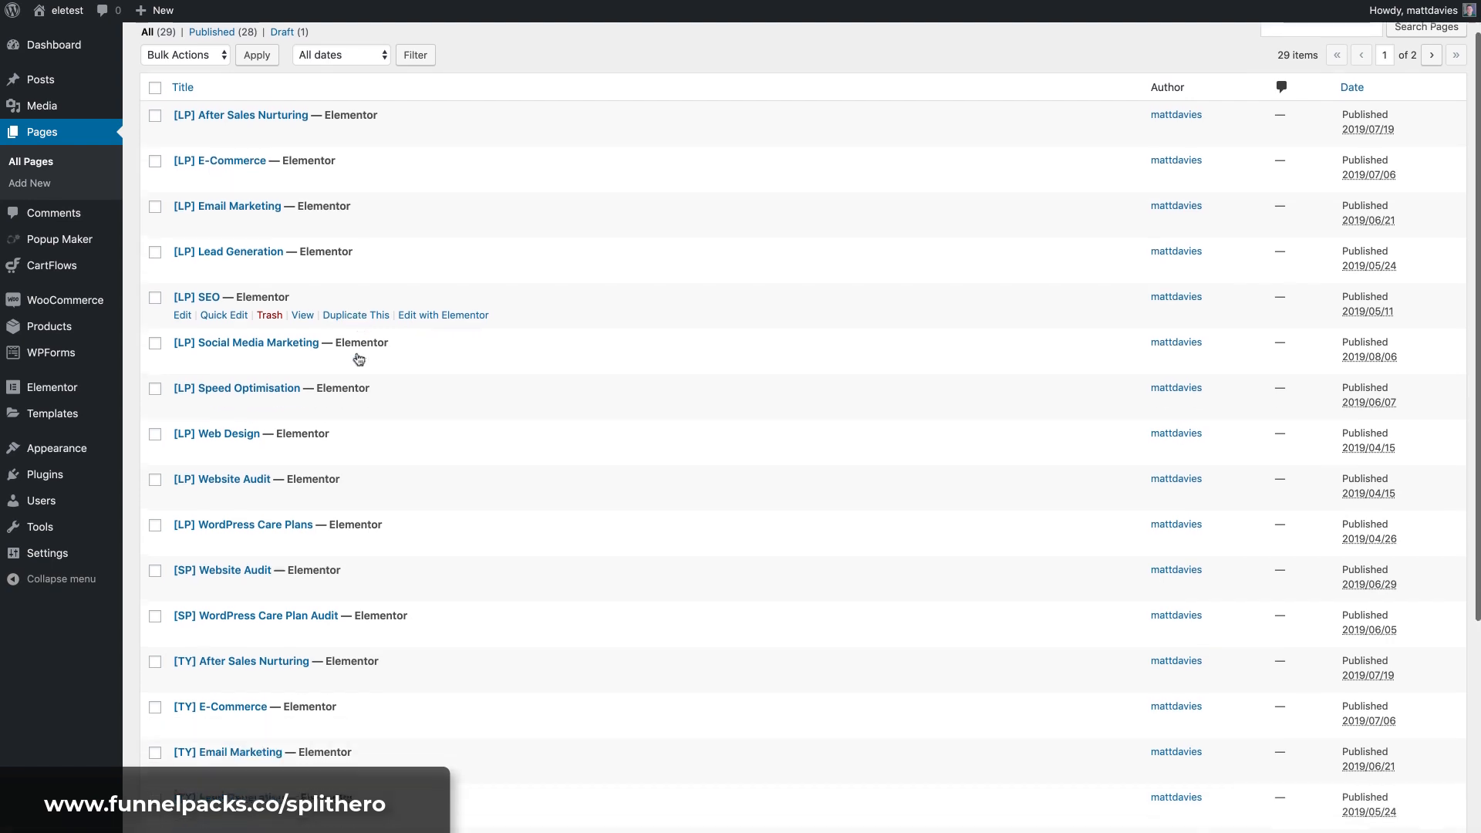
scroll(357, 364, down, 1)
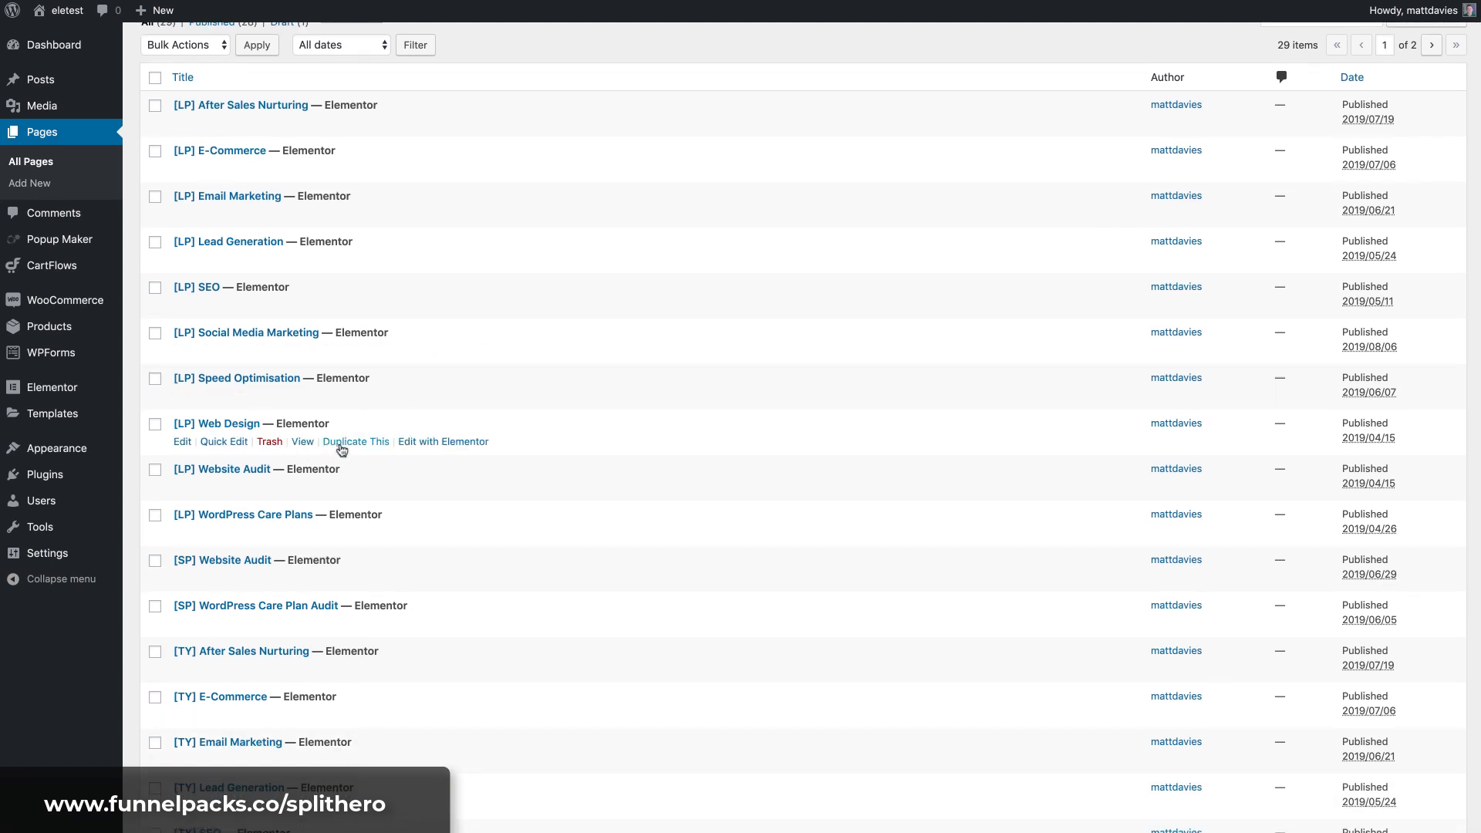
click(341, 449)
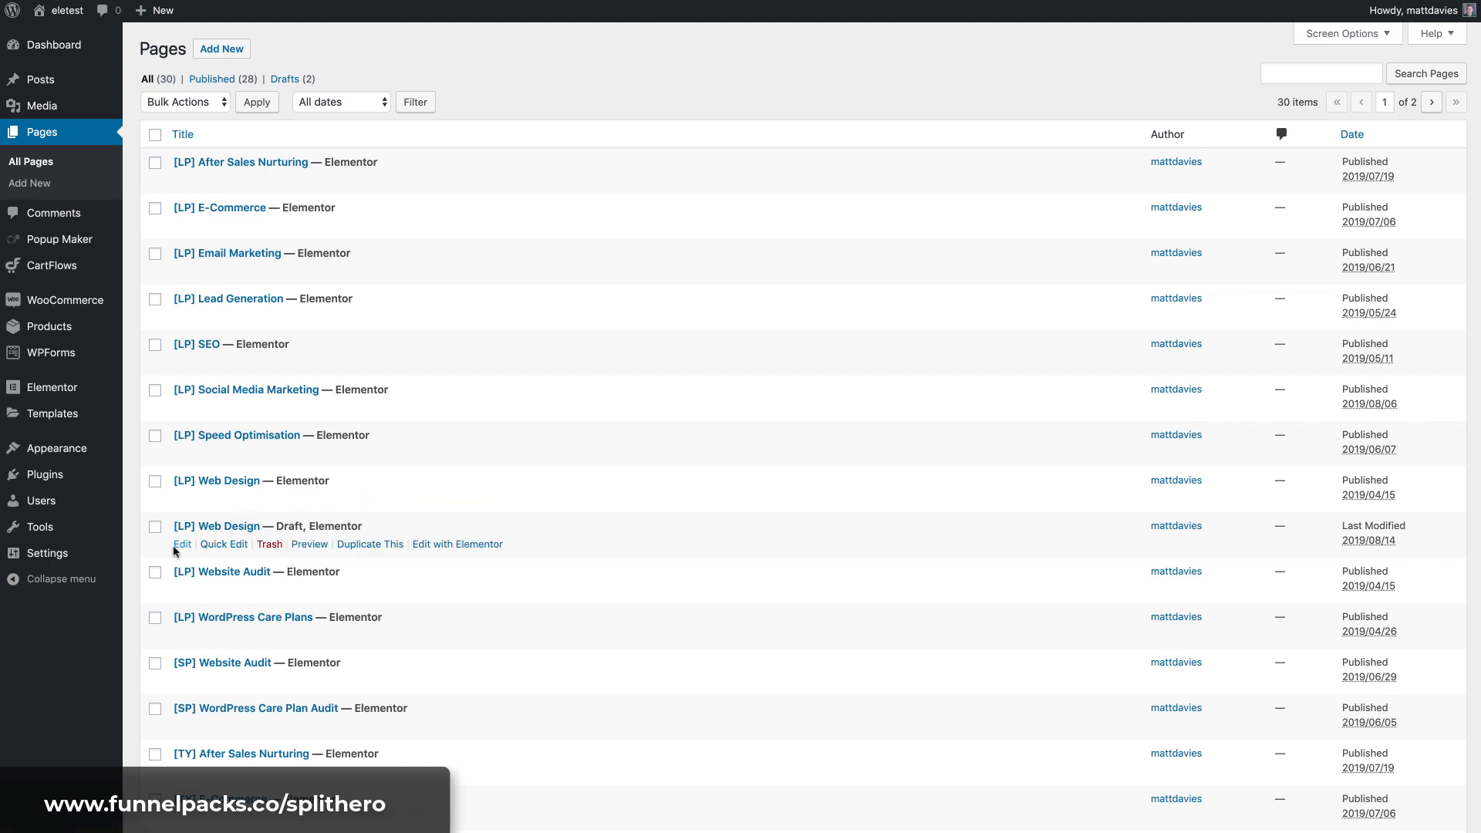
Step: Edit the draft copy of [LP] Web Design, set its URL slug to lp-web-design-2, and publish it
click(178, 546)
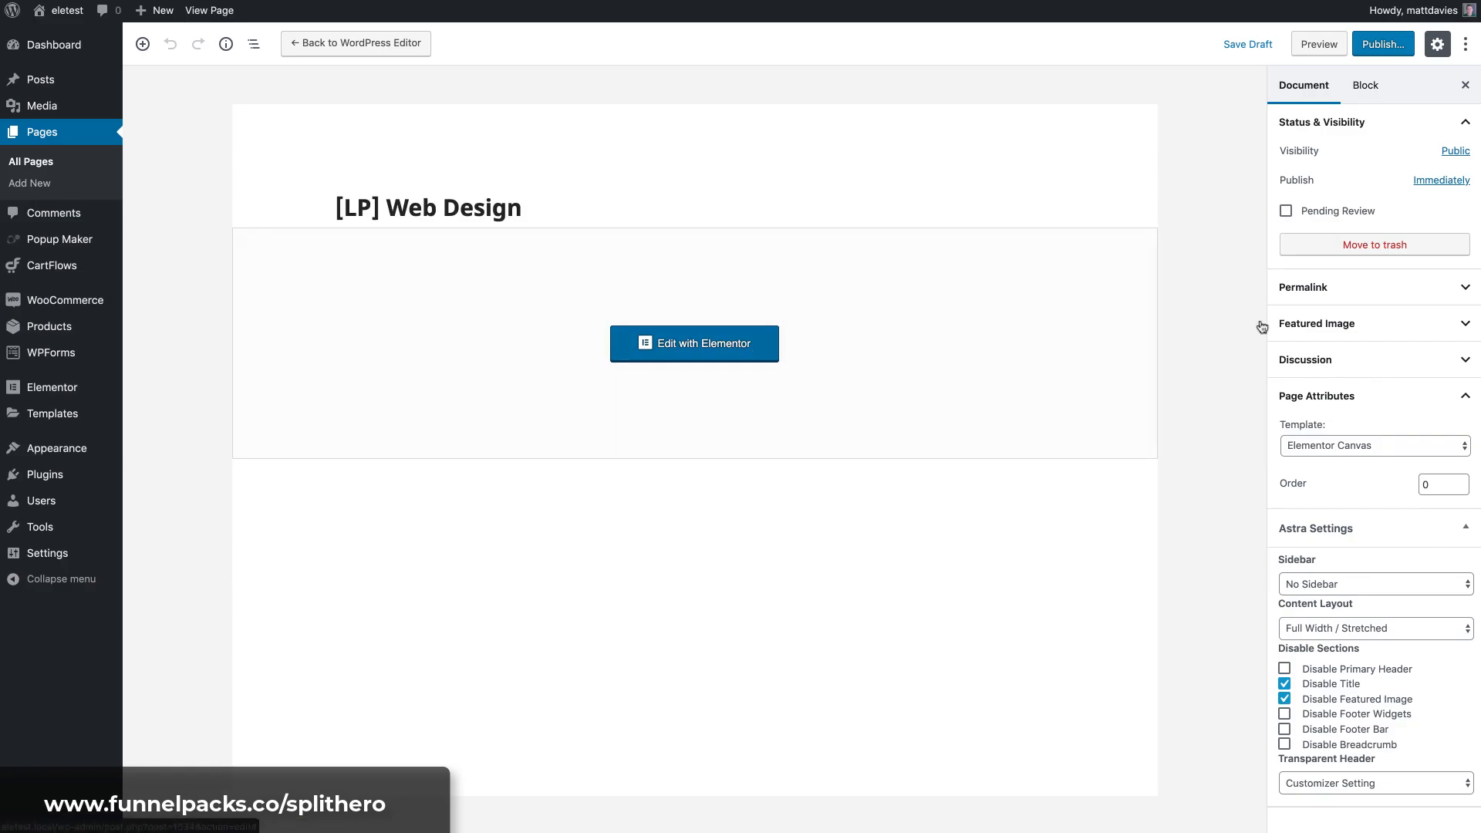
click(1377, 287)
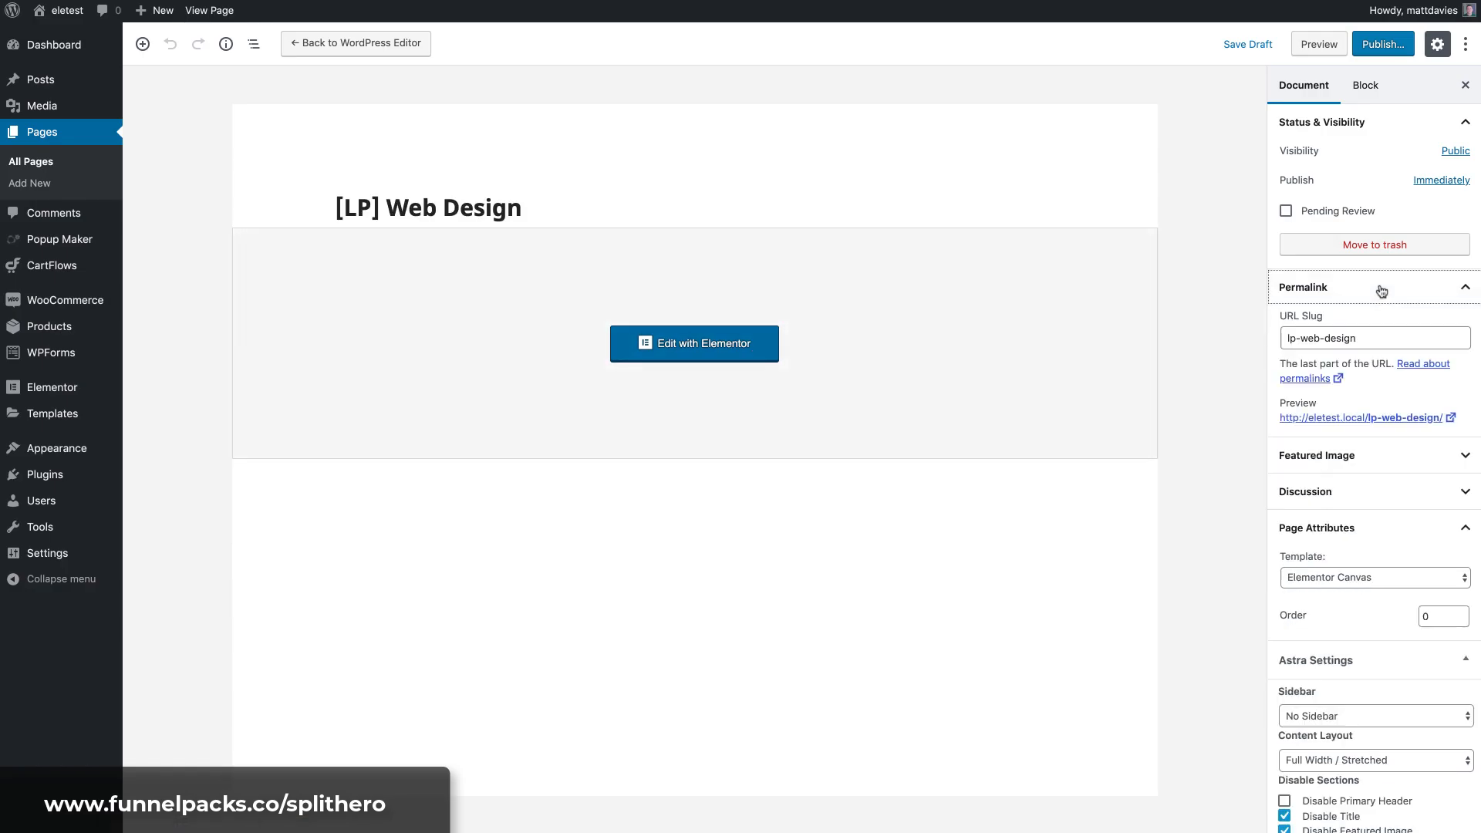
click(1376, 335)
text(-1)
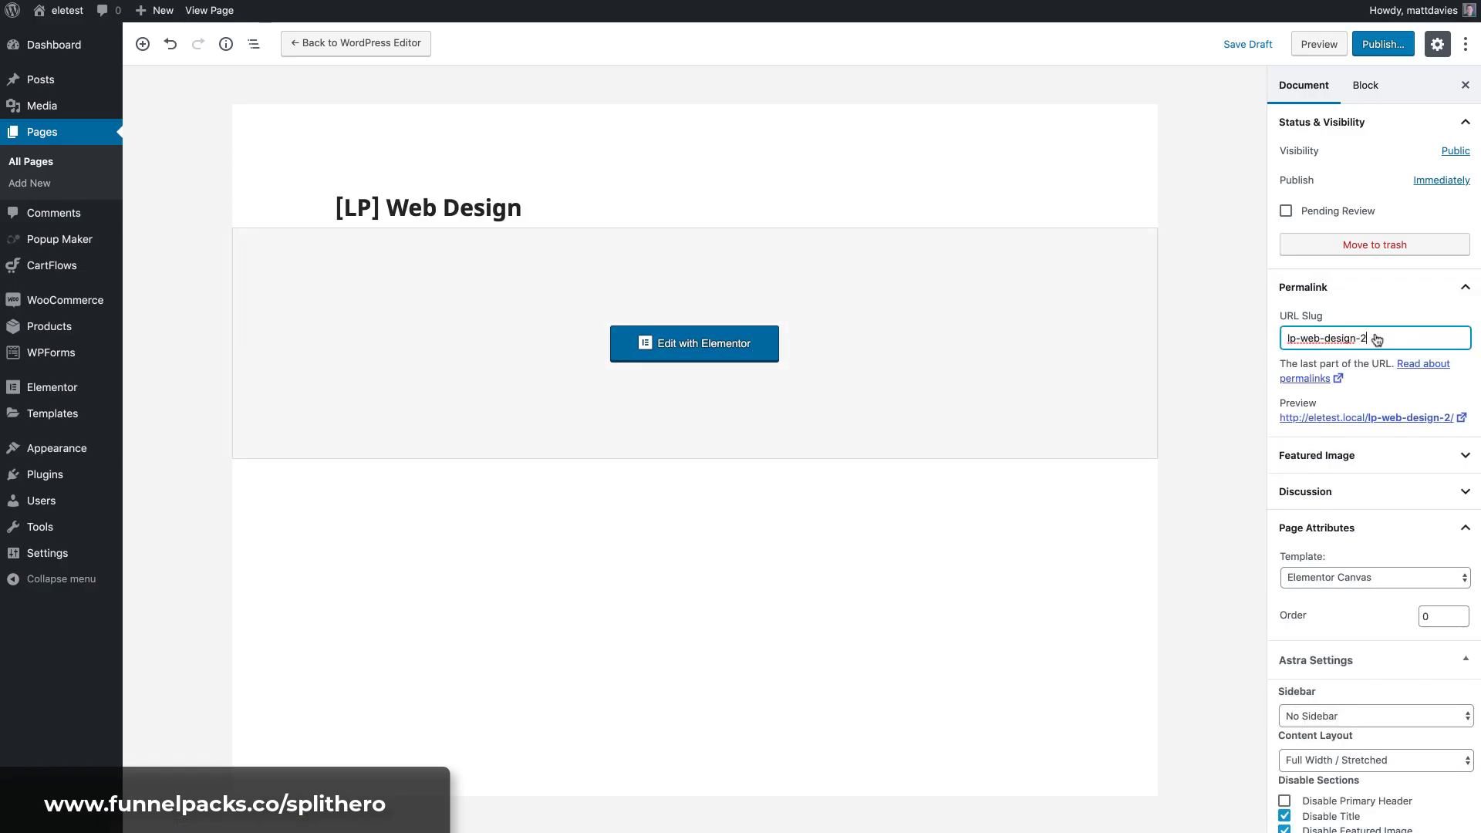
click(1382, 50)
click(1388, 46)
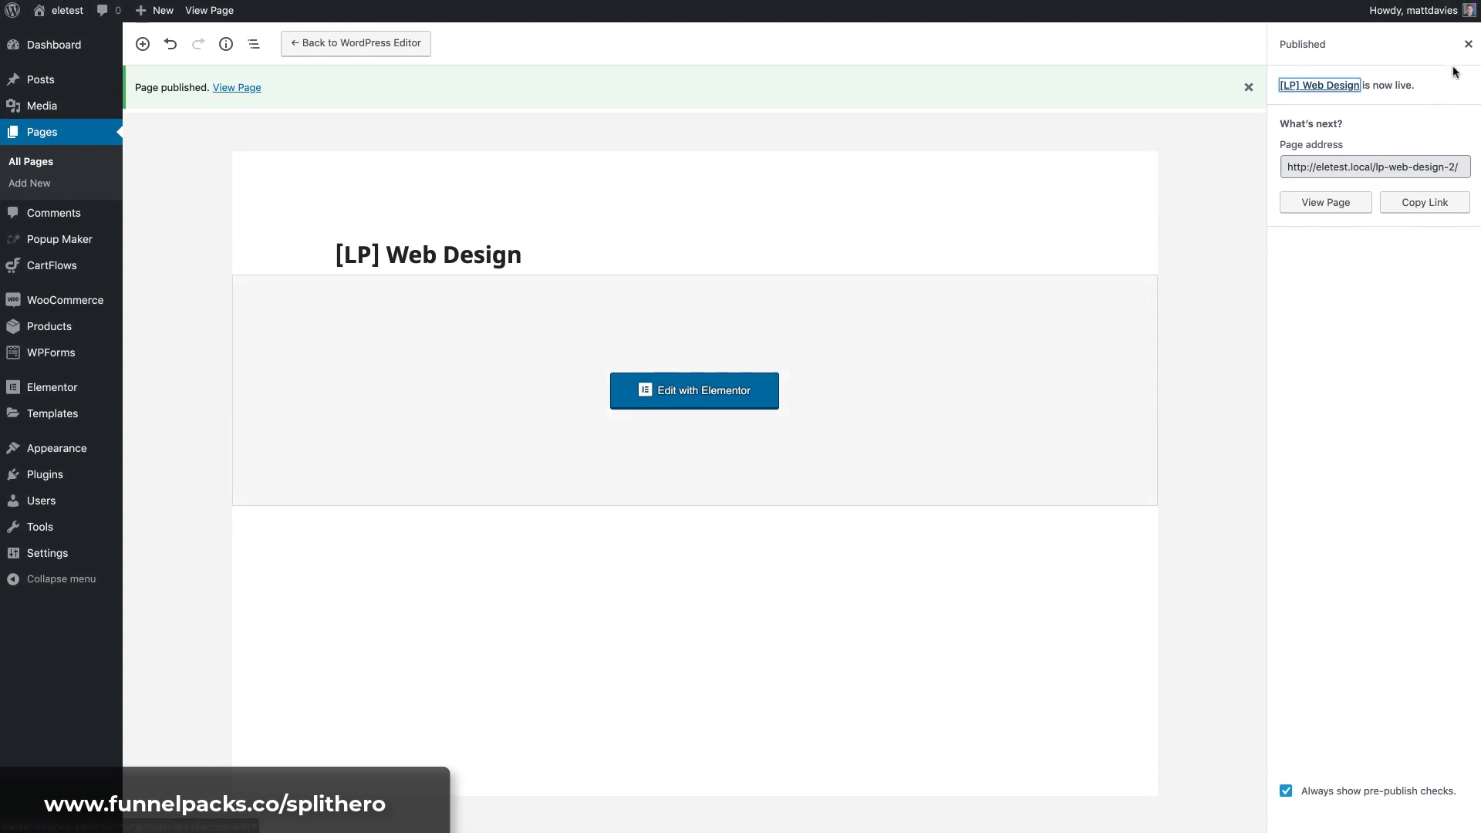
Step: Open the published [LP] Web Design copy in the Elementor editor and set the hero section's background color to dark teal #002e3a
click(1468, 44)
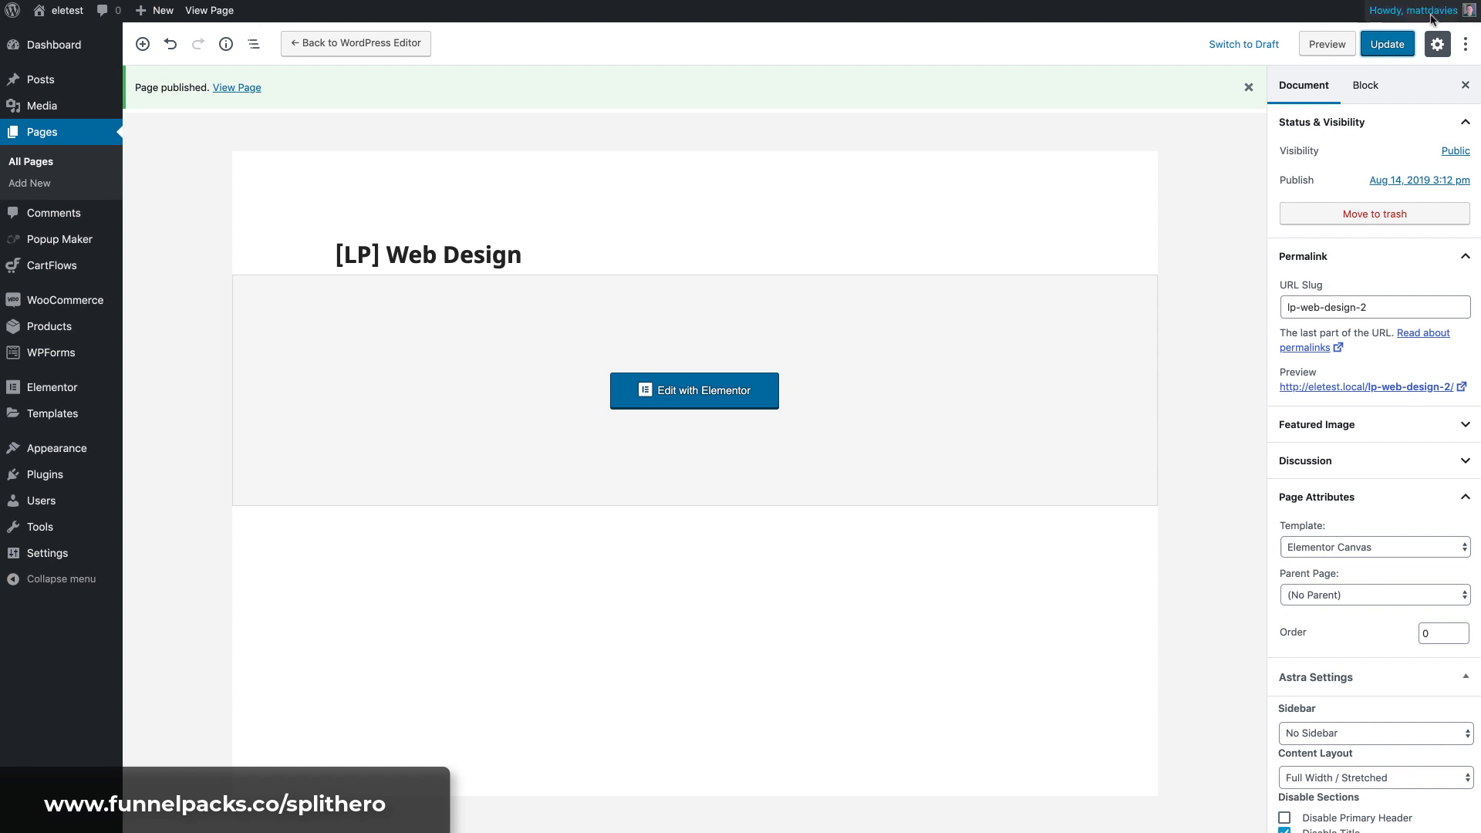
click(693, 394)
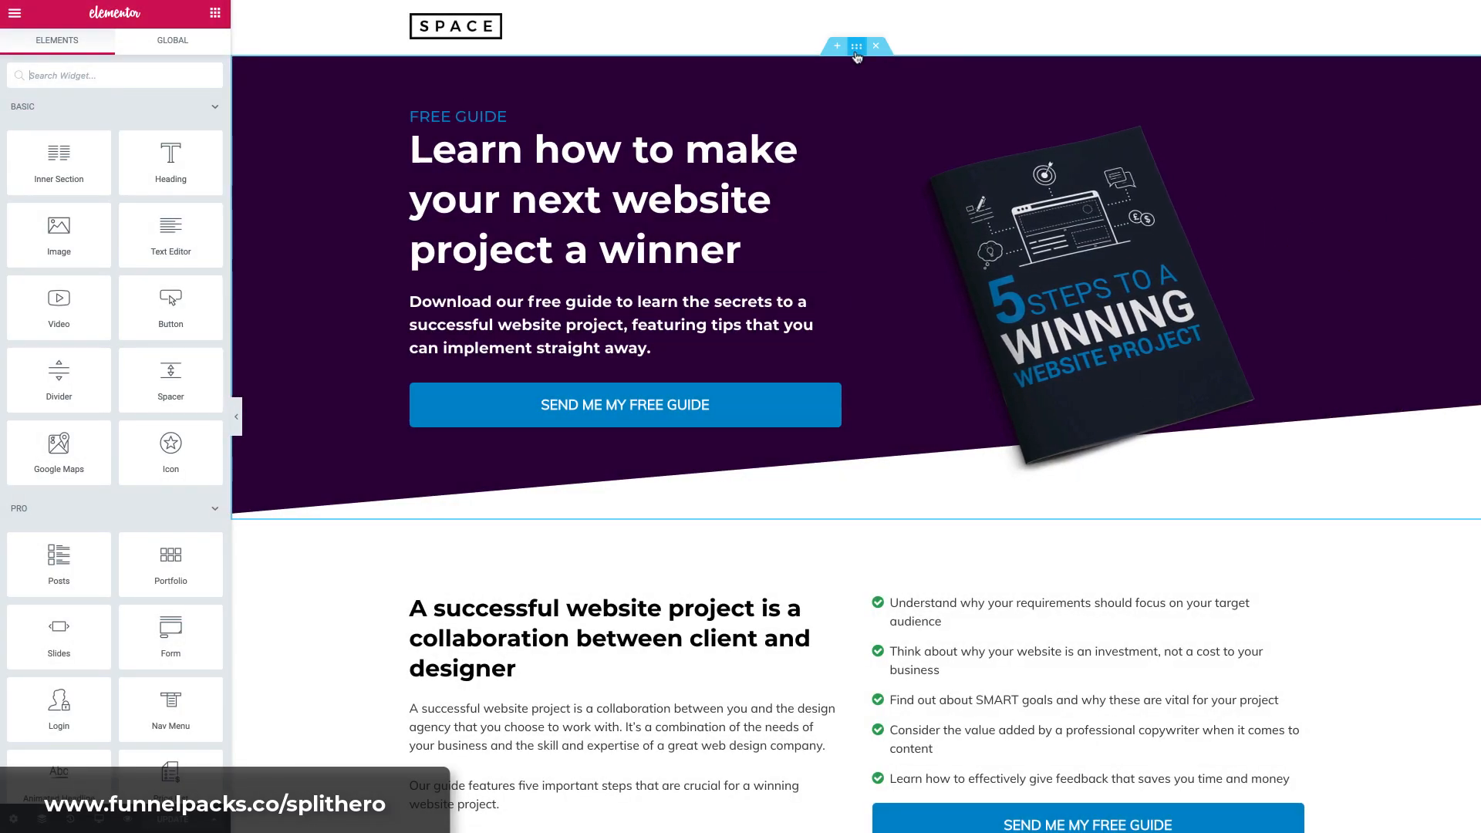
click(856, 50)
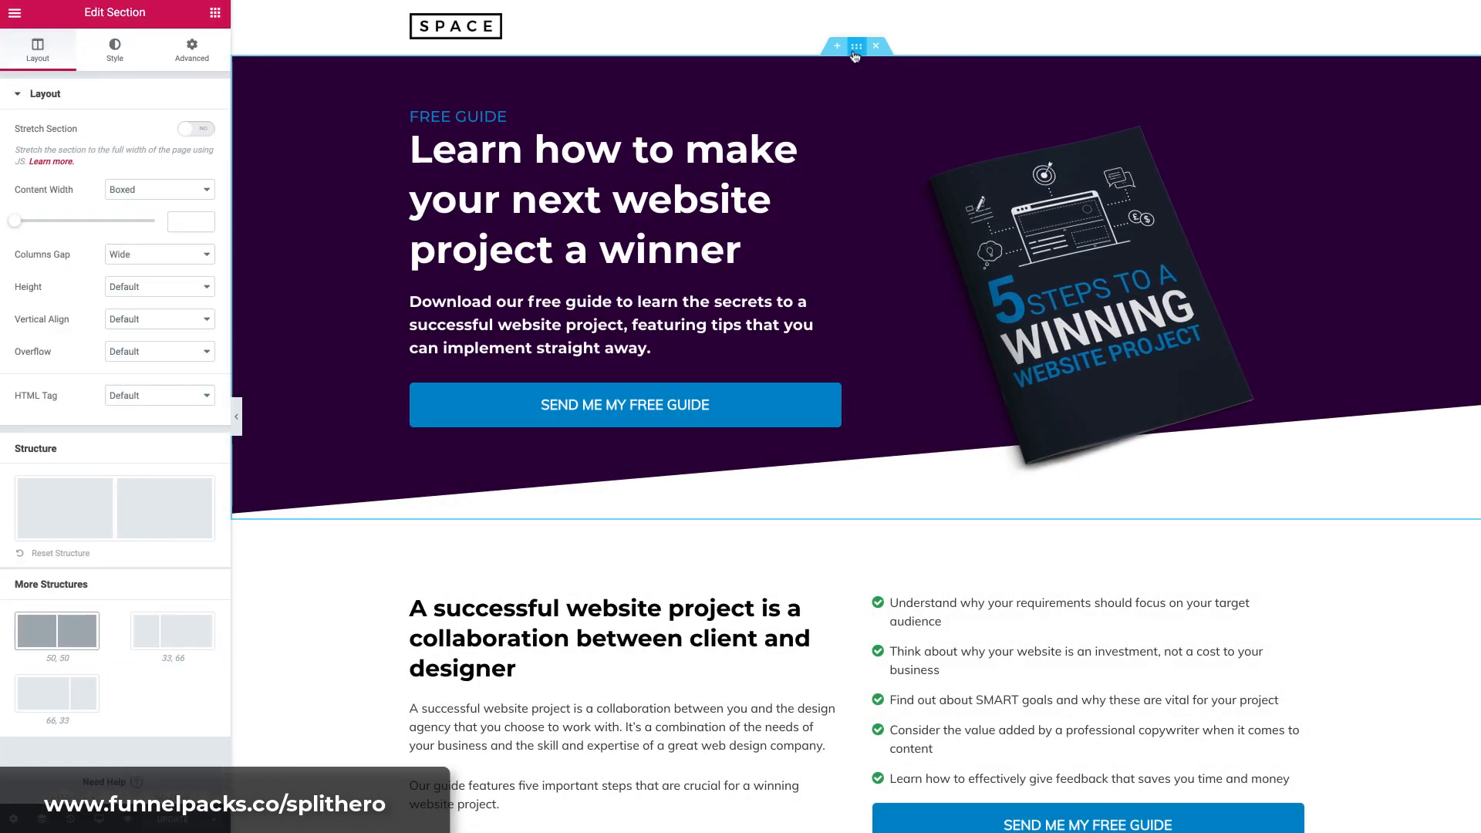
click(114, 52)
click(195, 198)
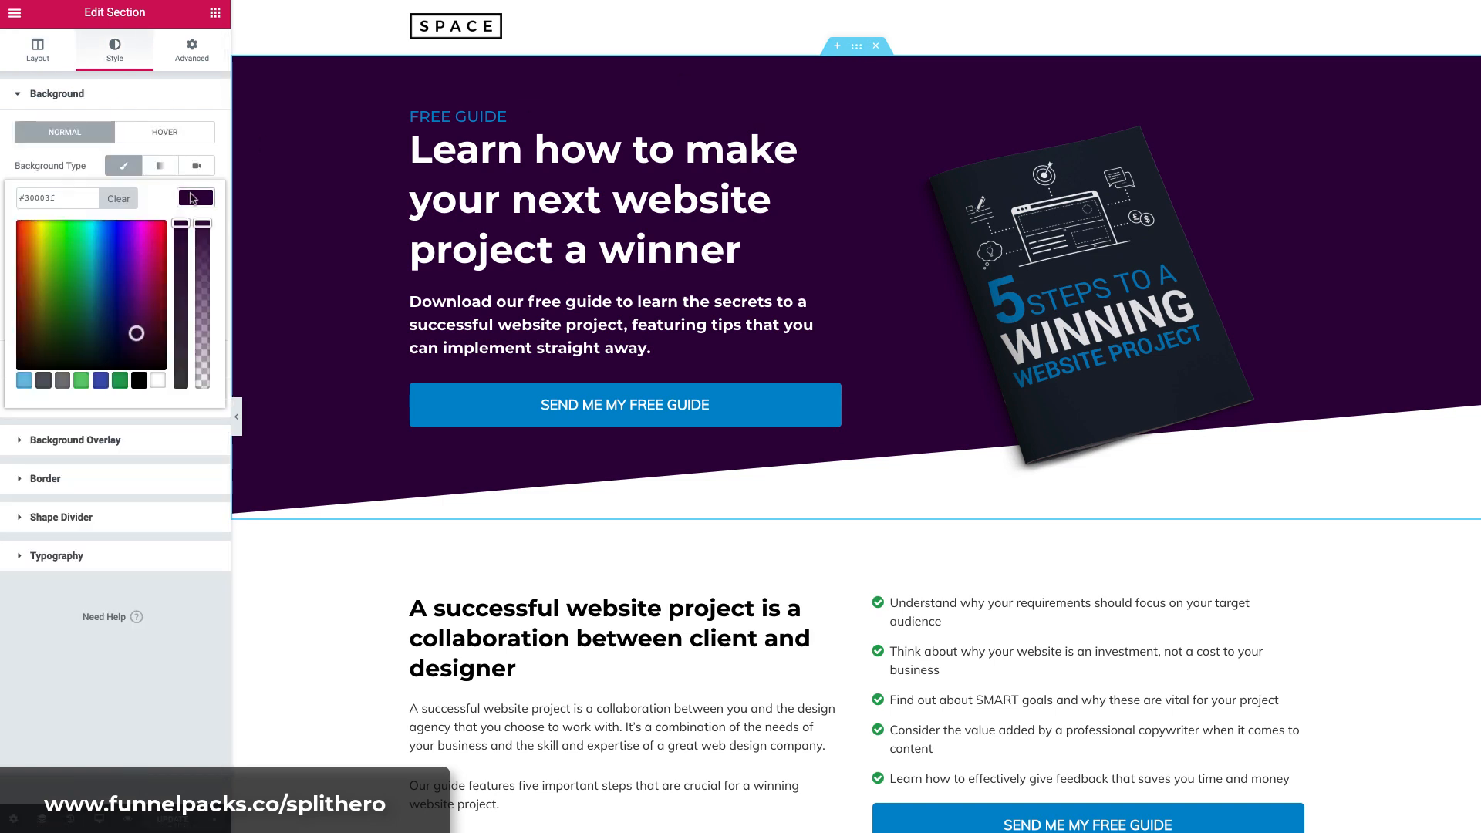
drag(135, 333, 97, 337)
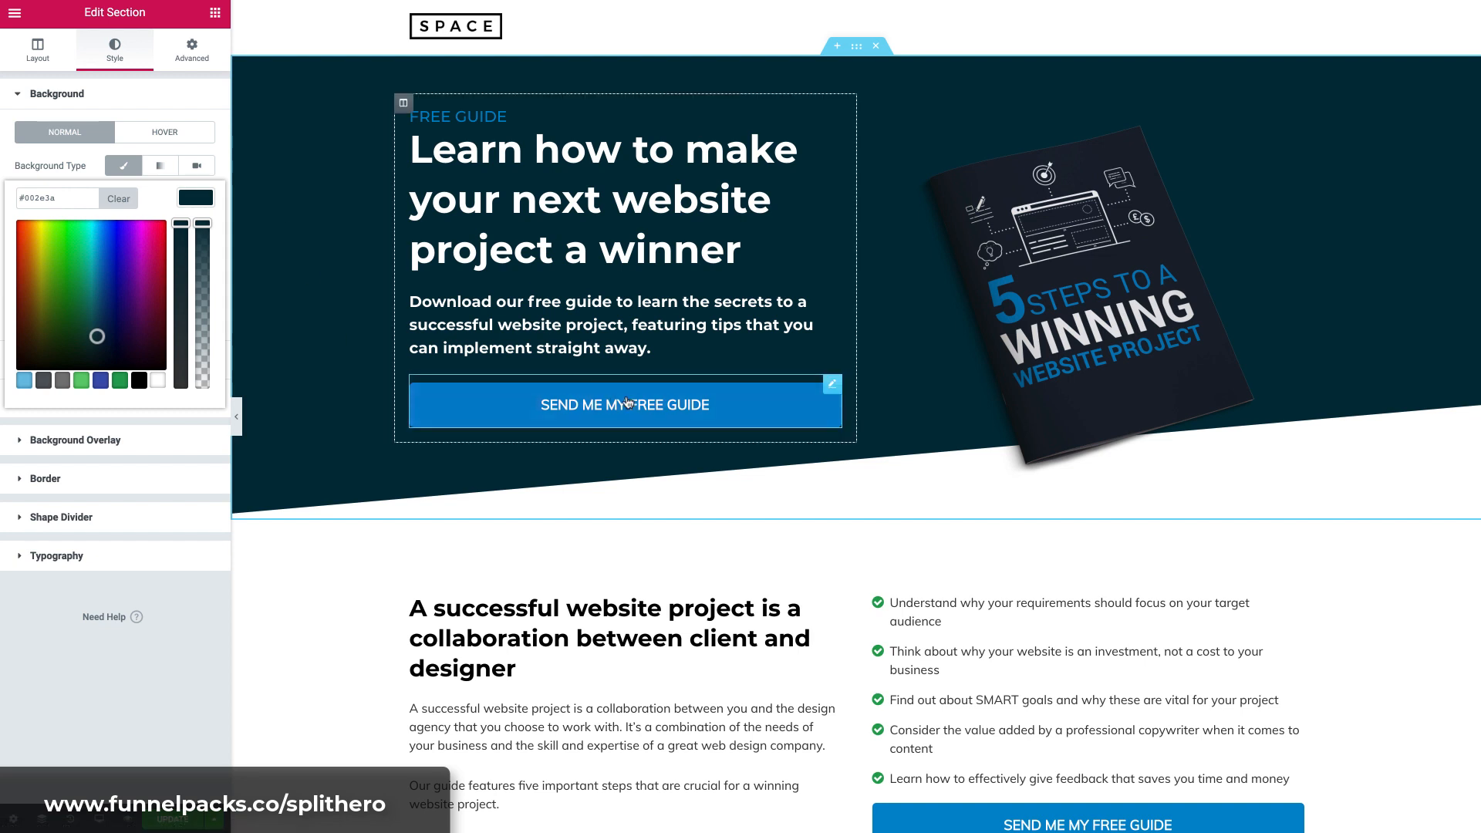
Step: Set the normal background color of the hero's SEND ME MY FREE GUIDE button to green #00ba66
click(585, 412)
click(115, 50)
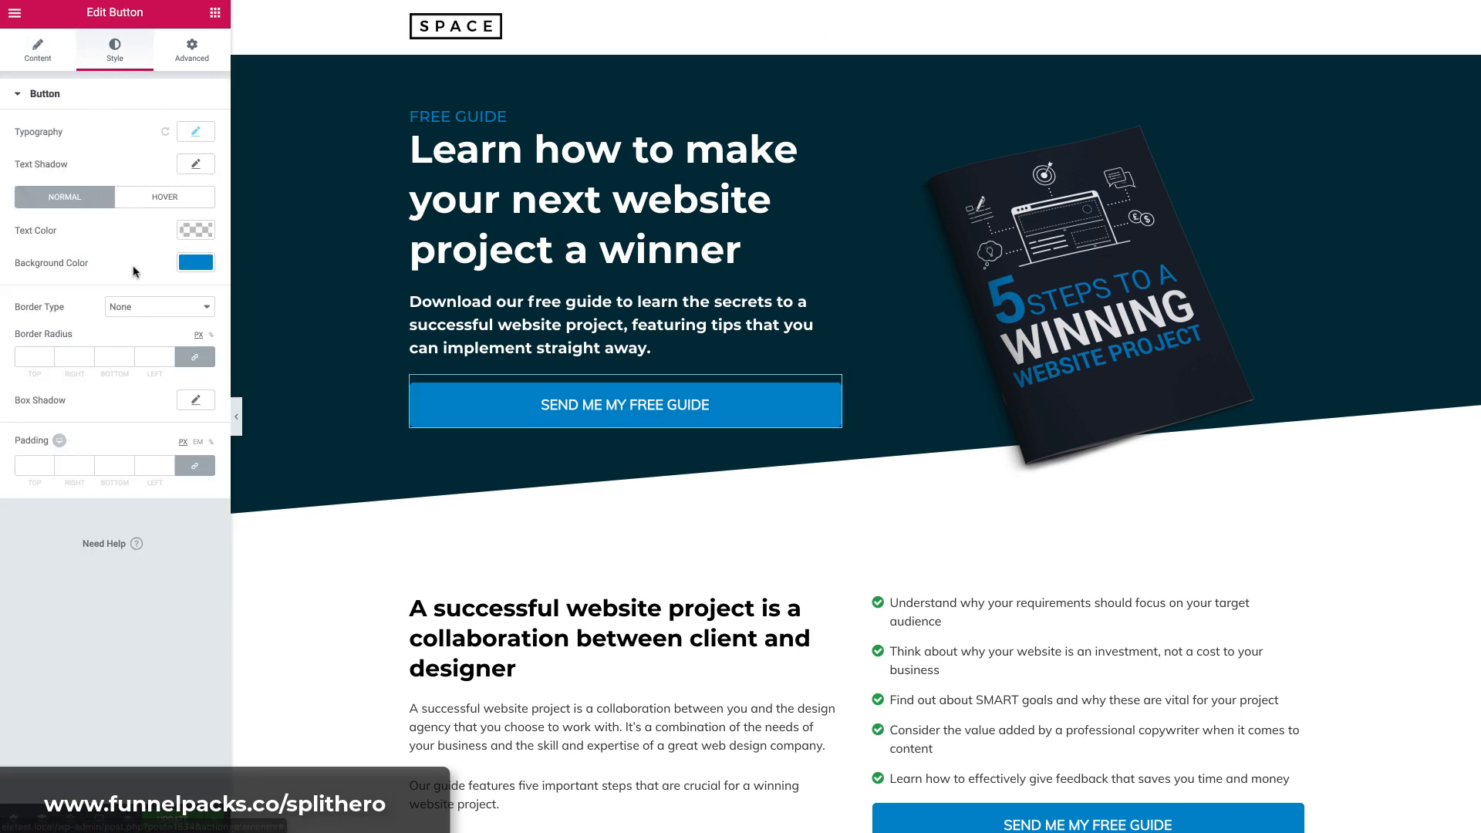
click(195, 263)
drag(101, 316, 79, 326)
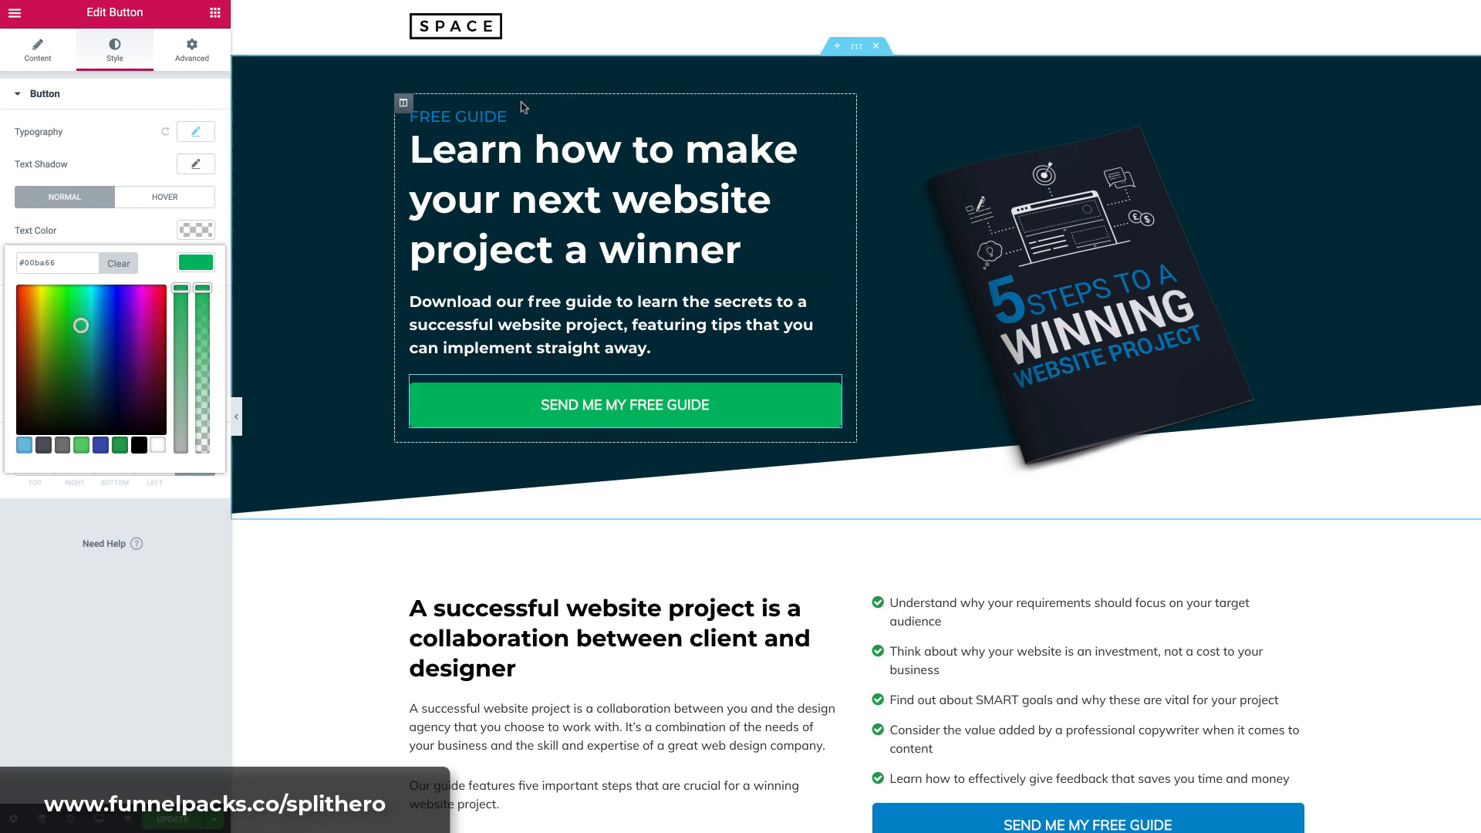
Step: Set the hero button's hover background color to the darker green #00a854 and update the page
click(147, 202)
click(195, 263)
mouse_move(81, 324)
mouse_down()
mouse_move(100, 325)
mouse_move(73, 355)
mouse_move(79, 337)
mouse_up()
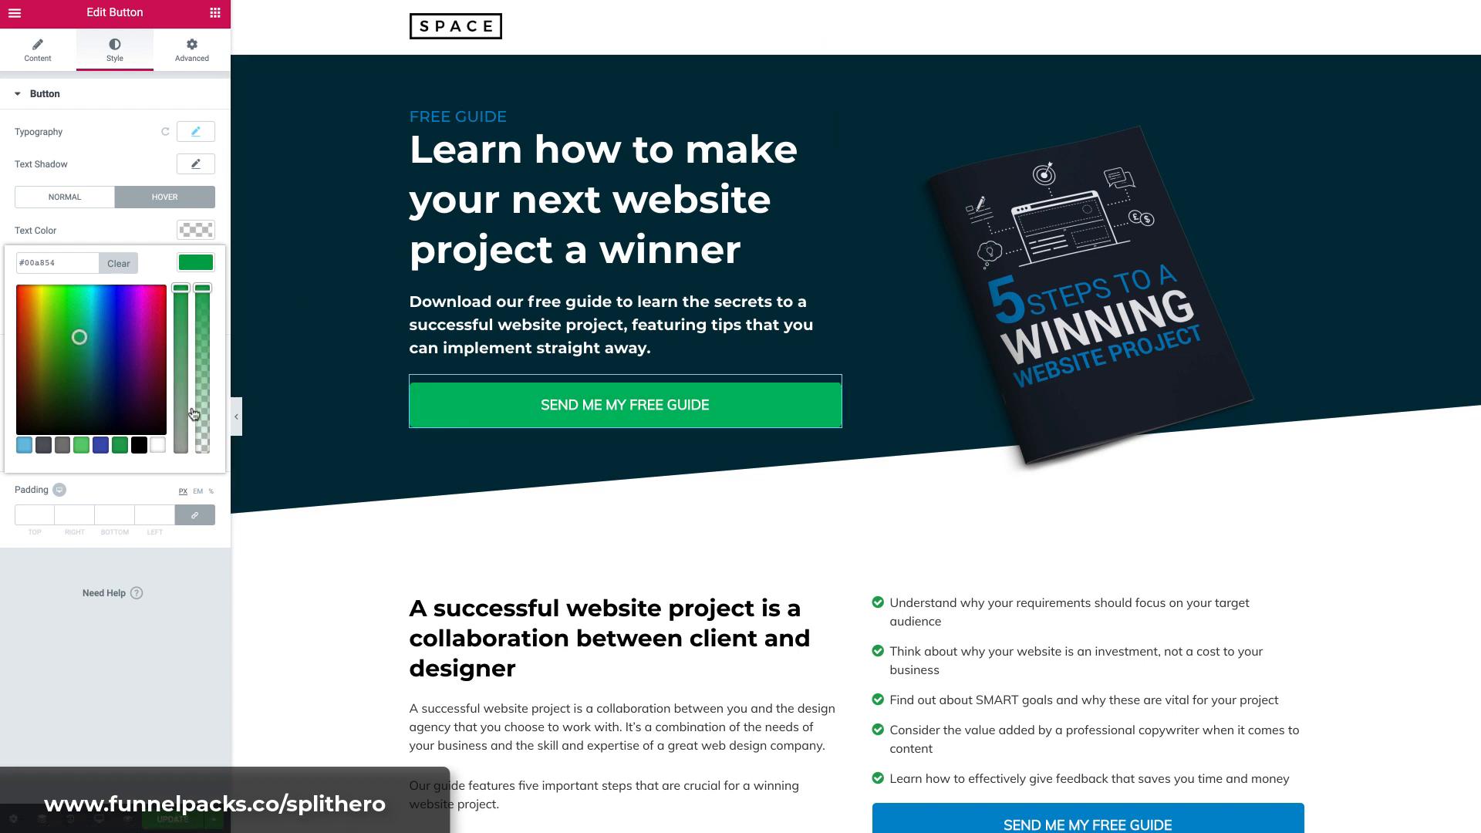
click(160, 821)
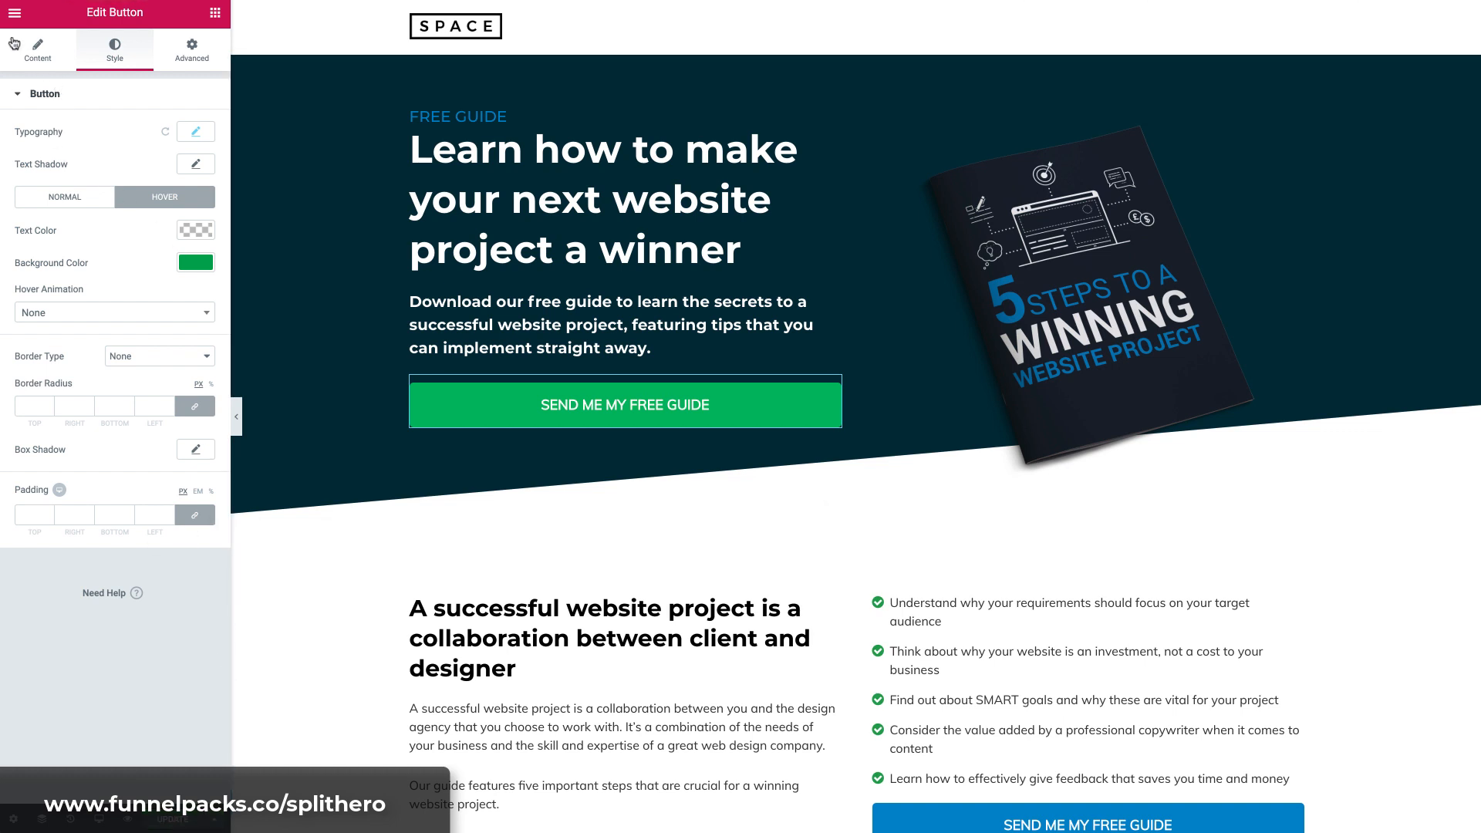
Step: View the updated landing page on the live site and return to the WordPress dashboard
click(14, 14)
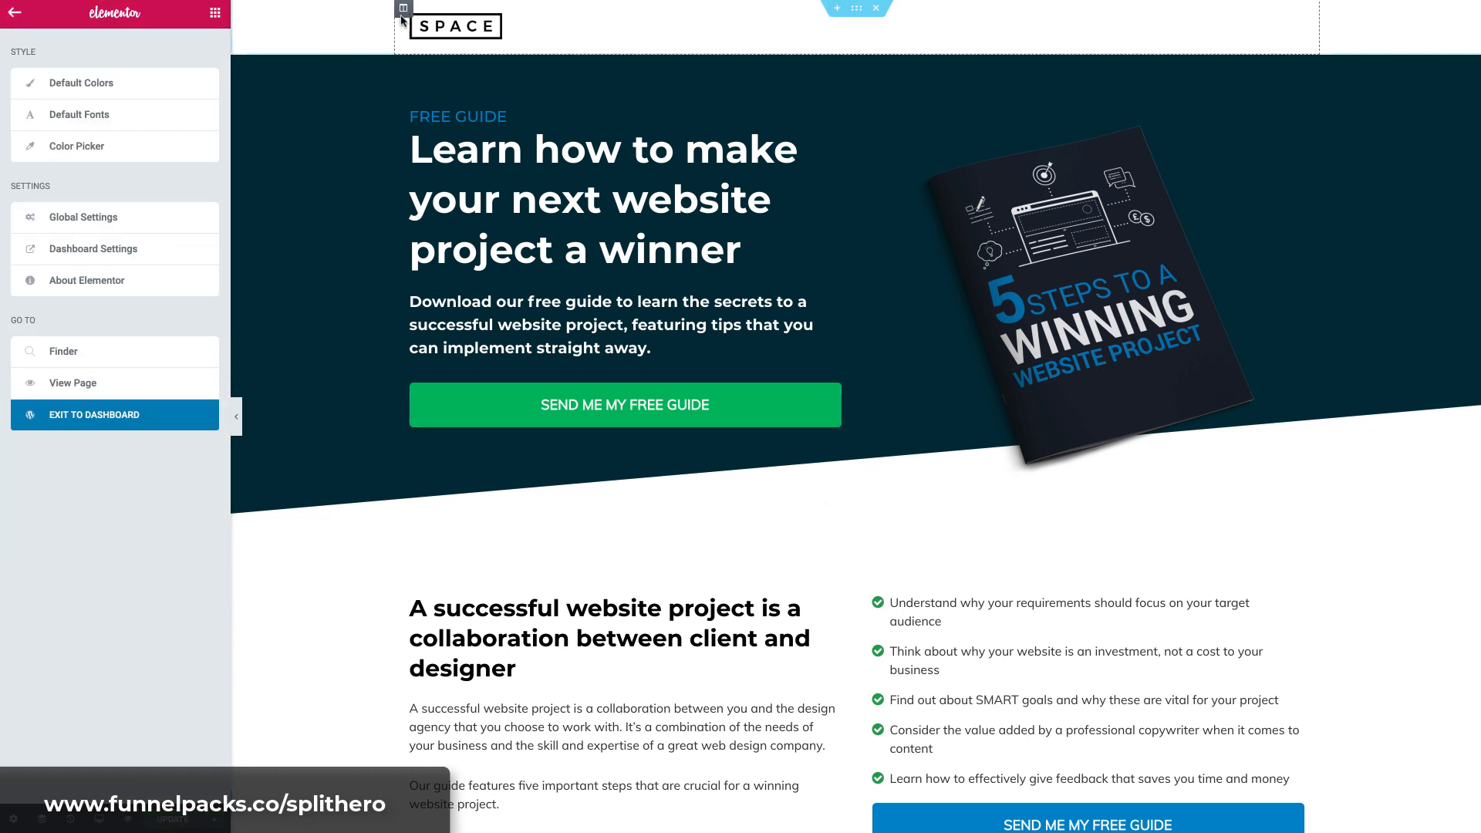
click(141, 383)
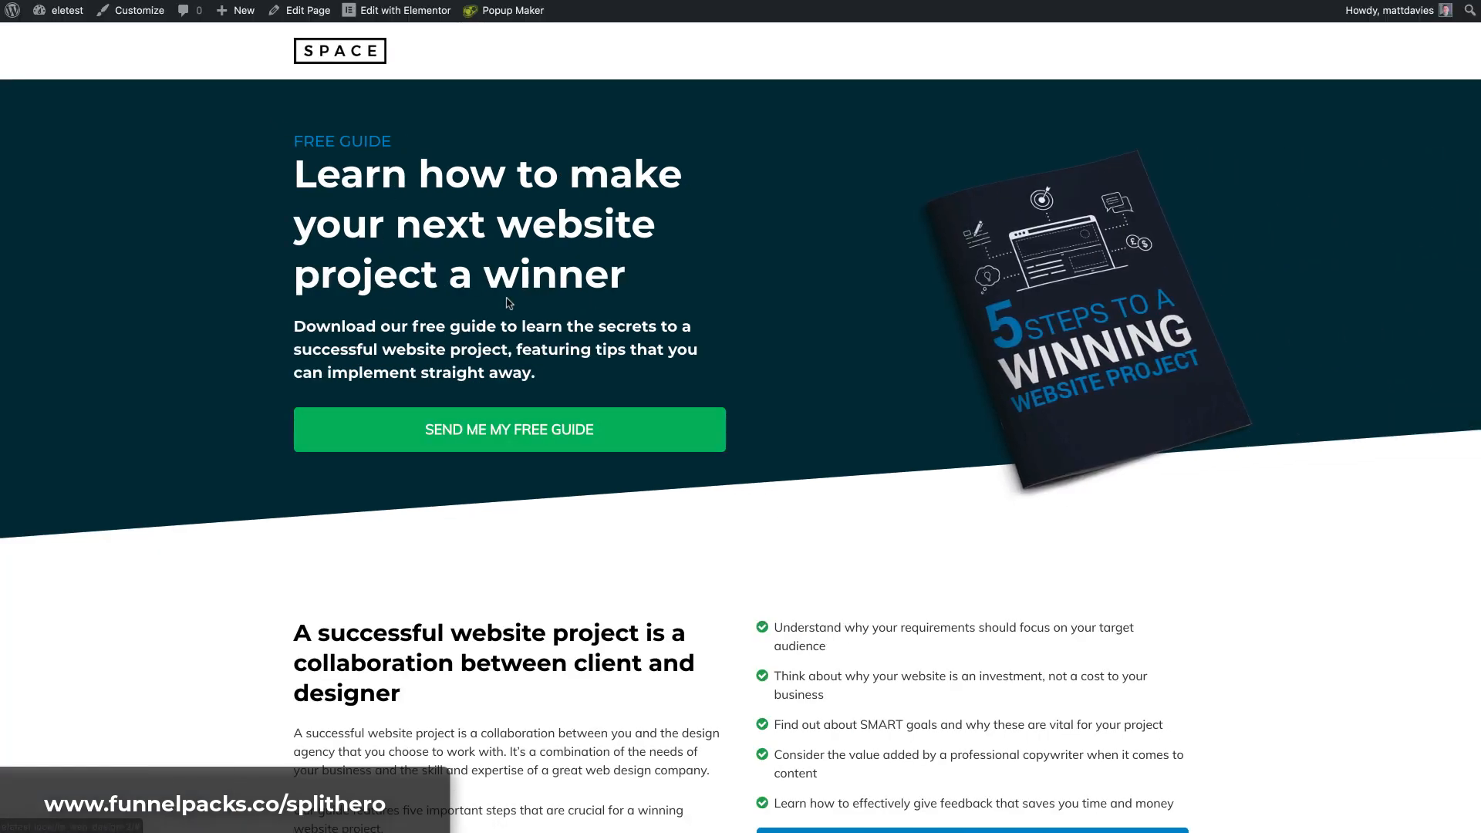
mouse_move(62, 11)
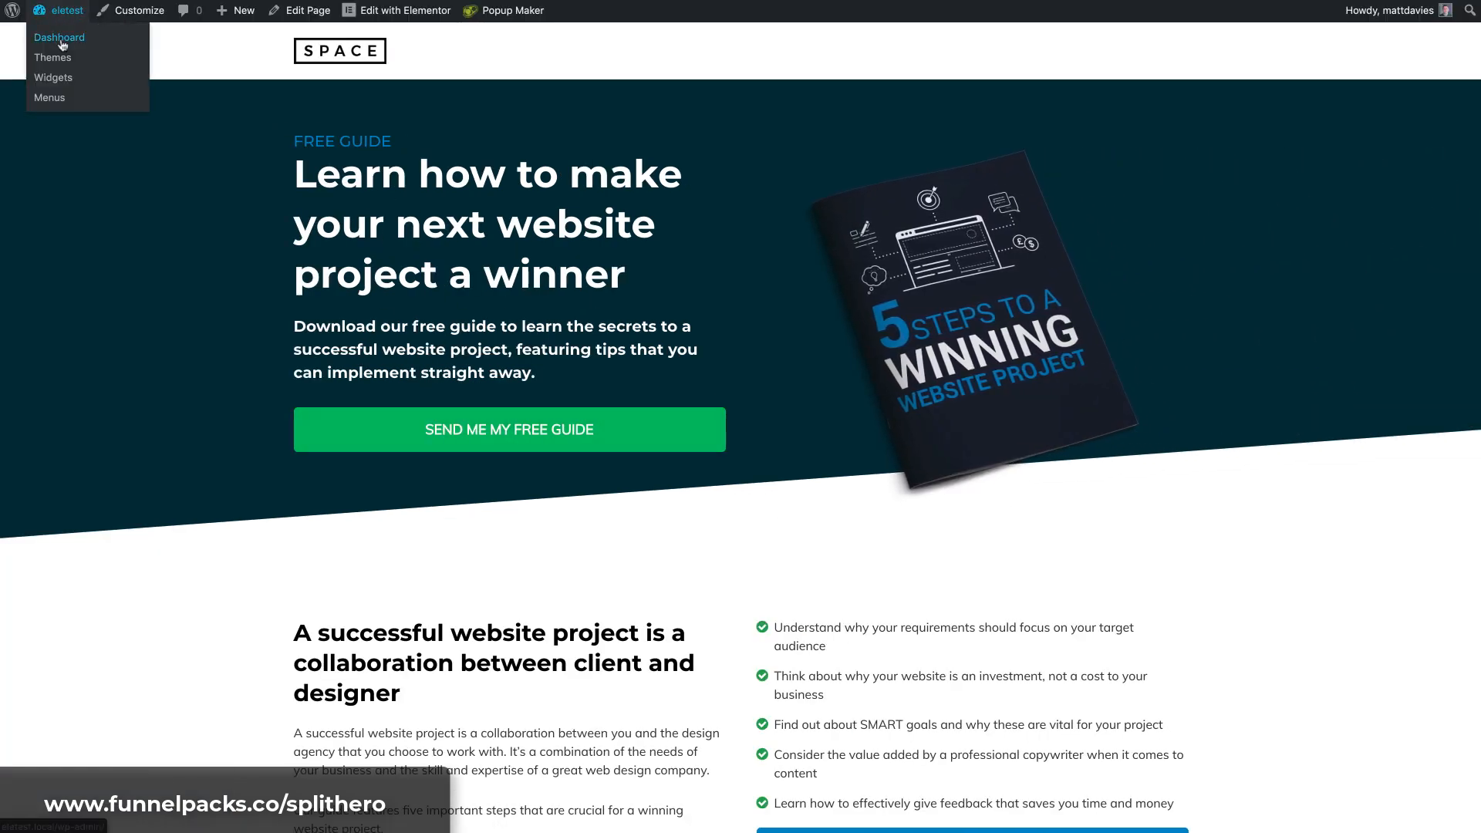
click(125, 42)
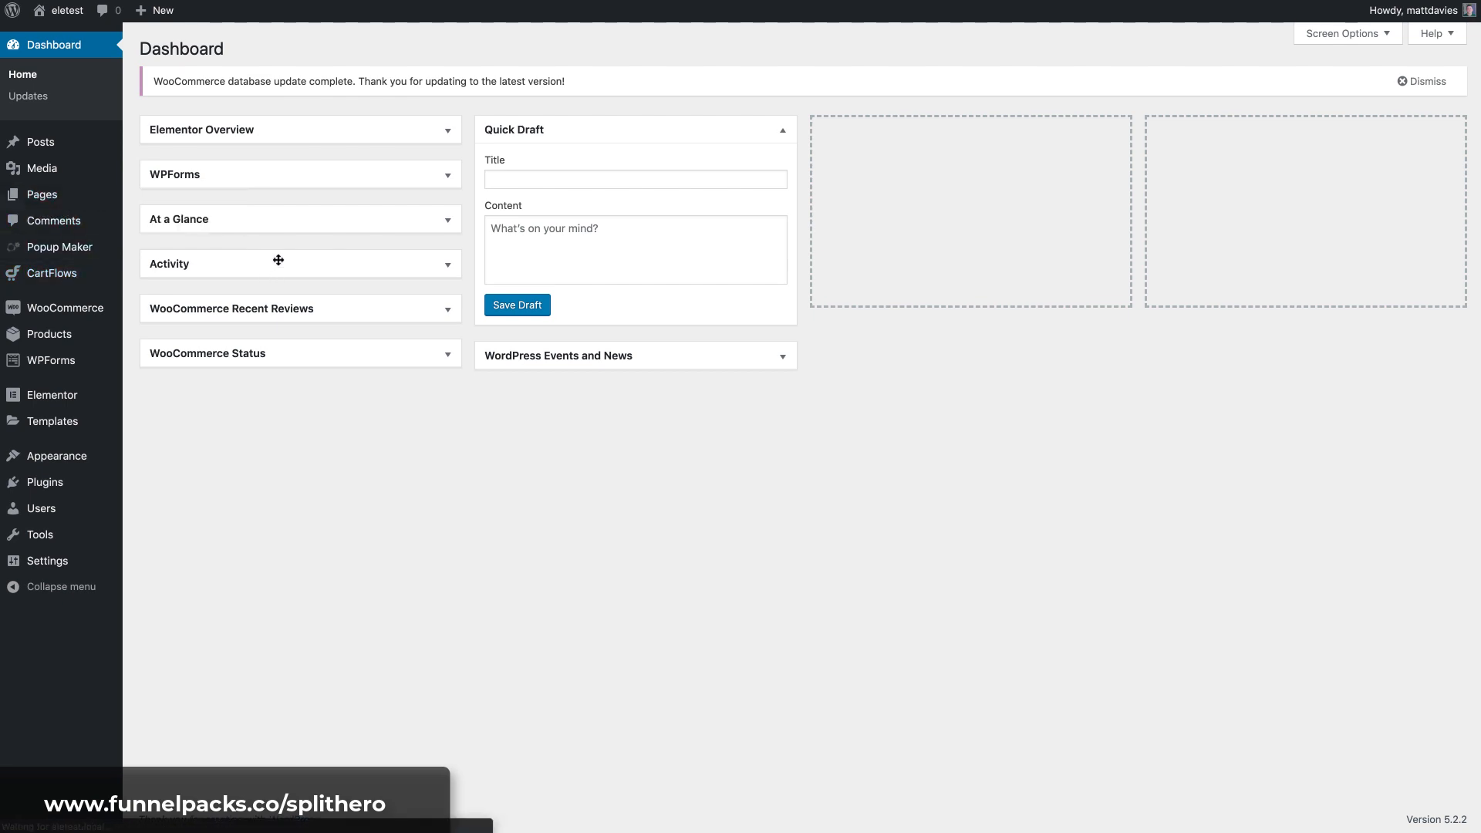
Step: Find the [TY] Web Design thank-you page in the site's page list, view it, and return to the list
scroll(886, 380, down, 1)
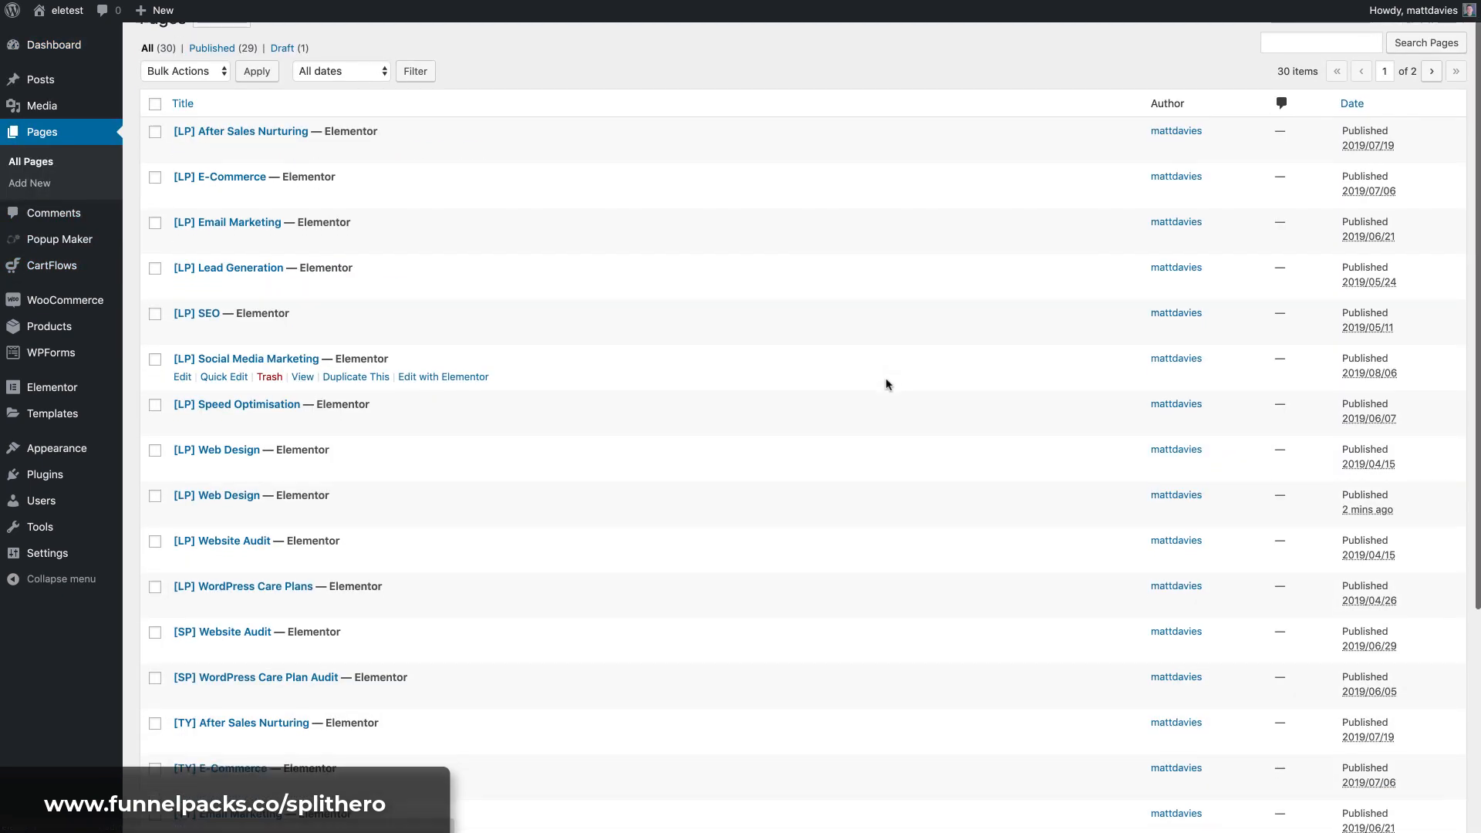
click(1432, 68)
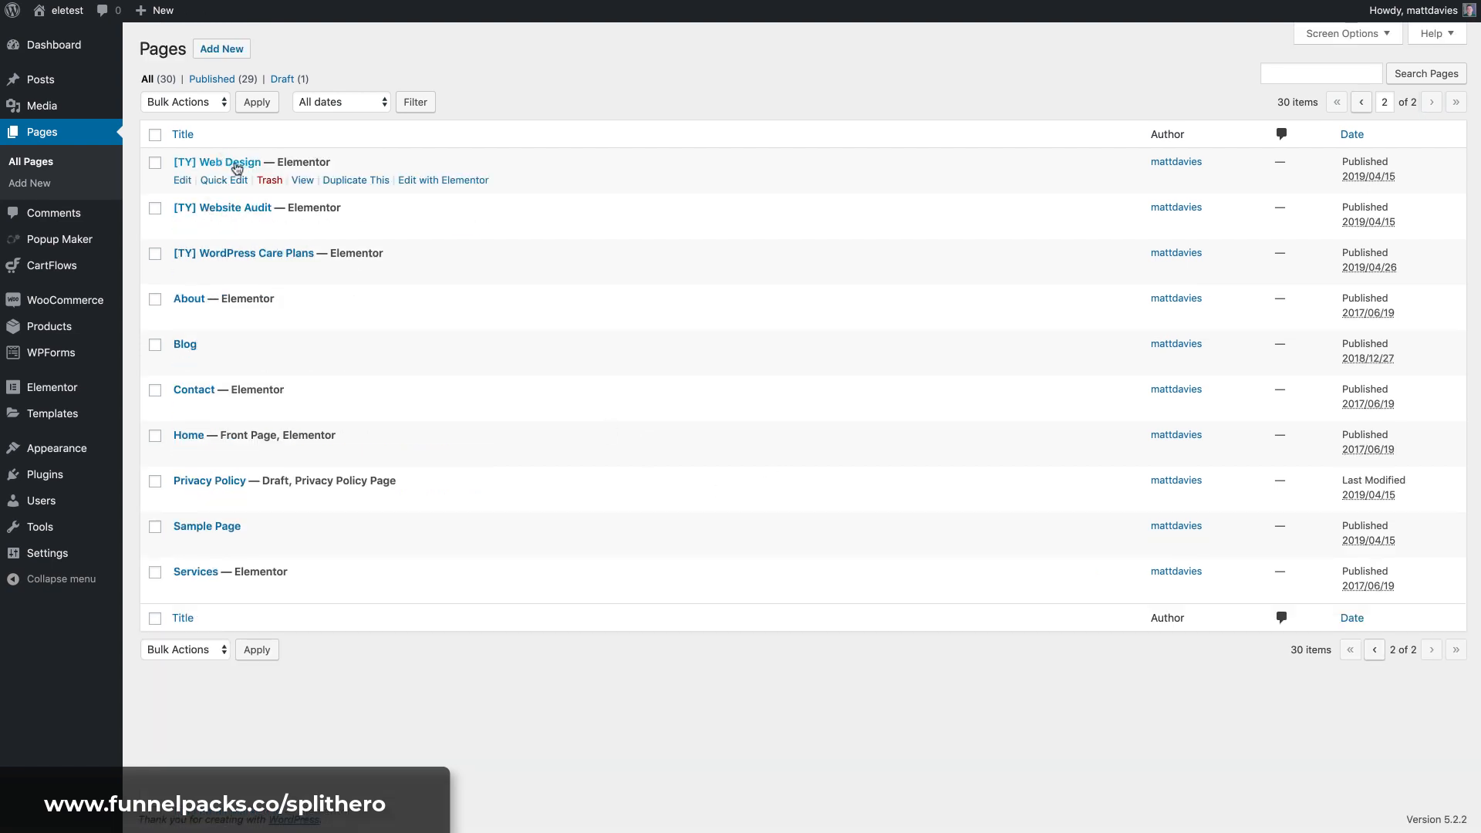
click(303, 180)
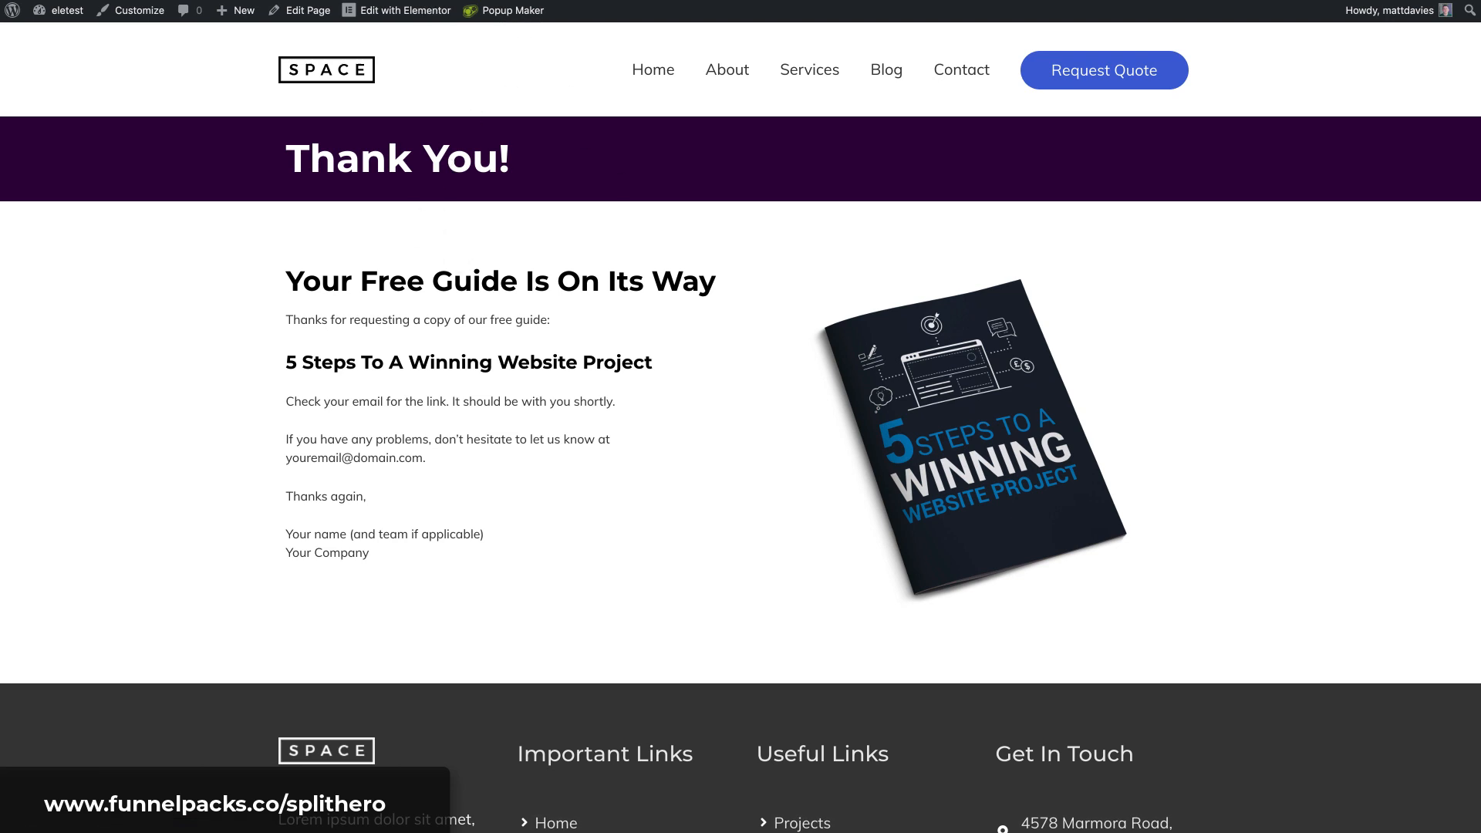
key(alt+Left)
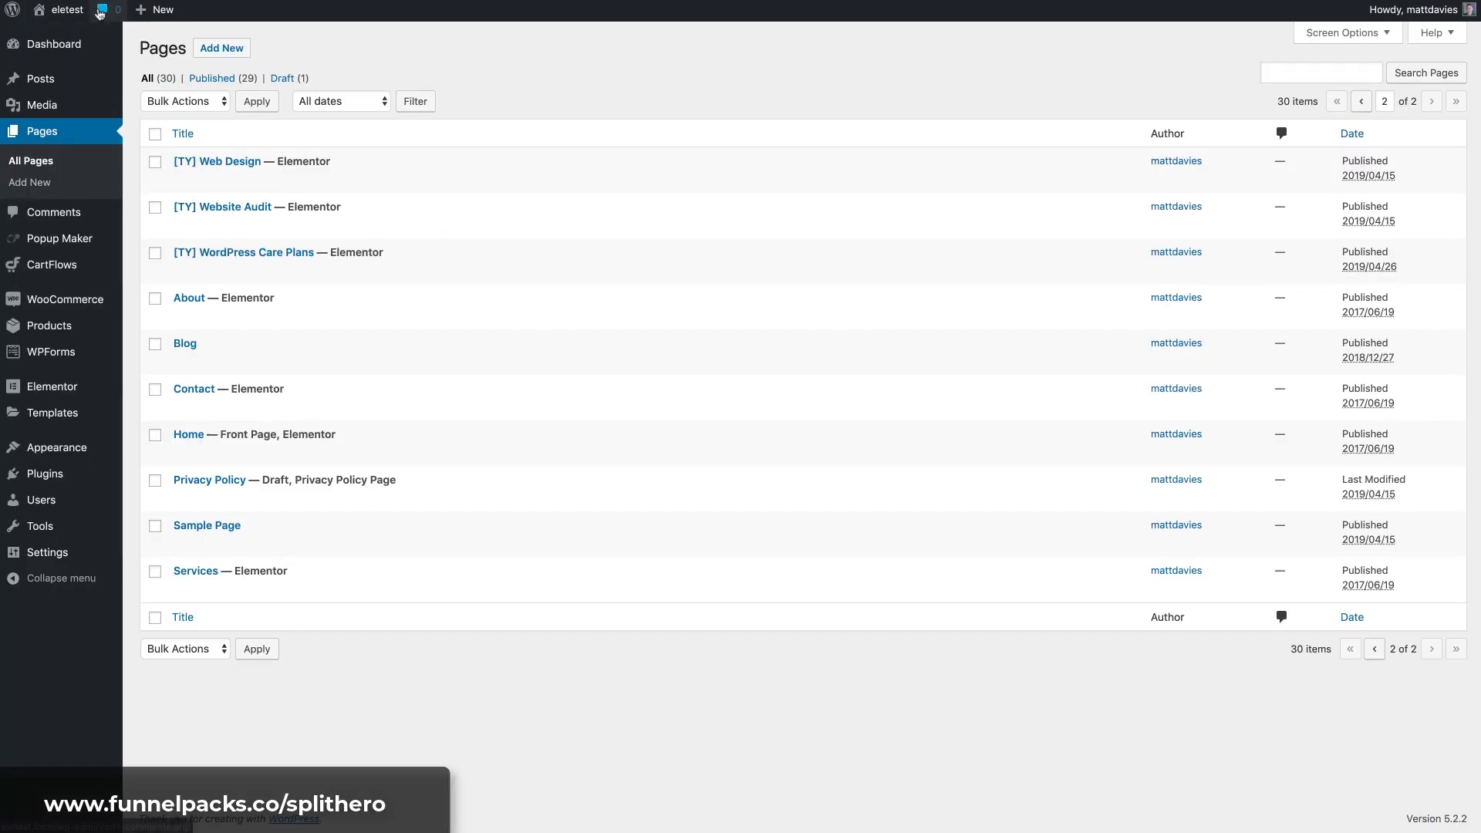
Step: Sync the site's posts and pages to Split Hero from the plugin's settings
mouse_move(63, 442)
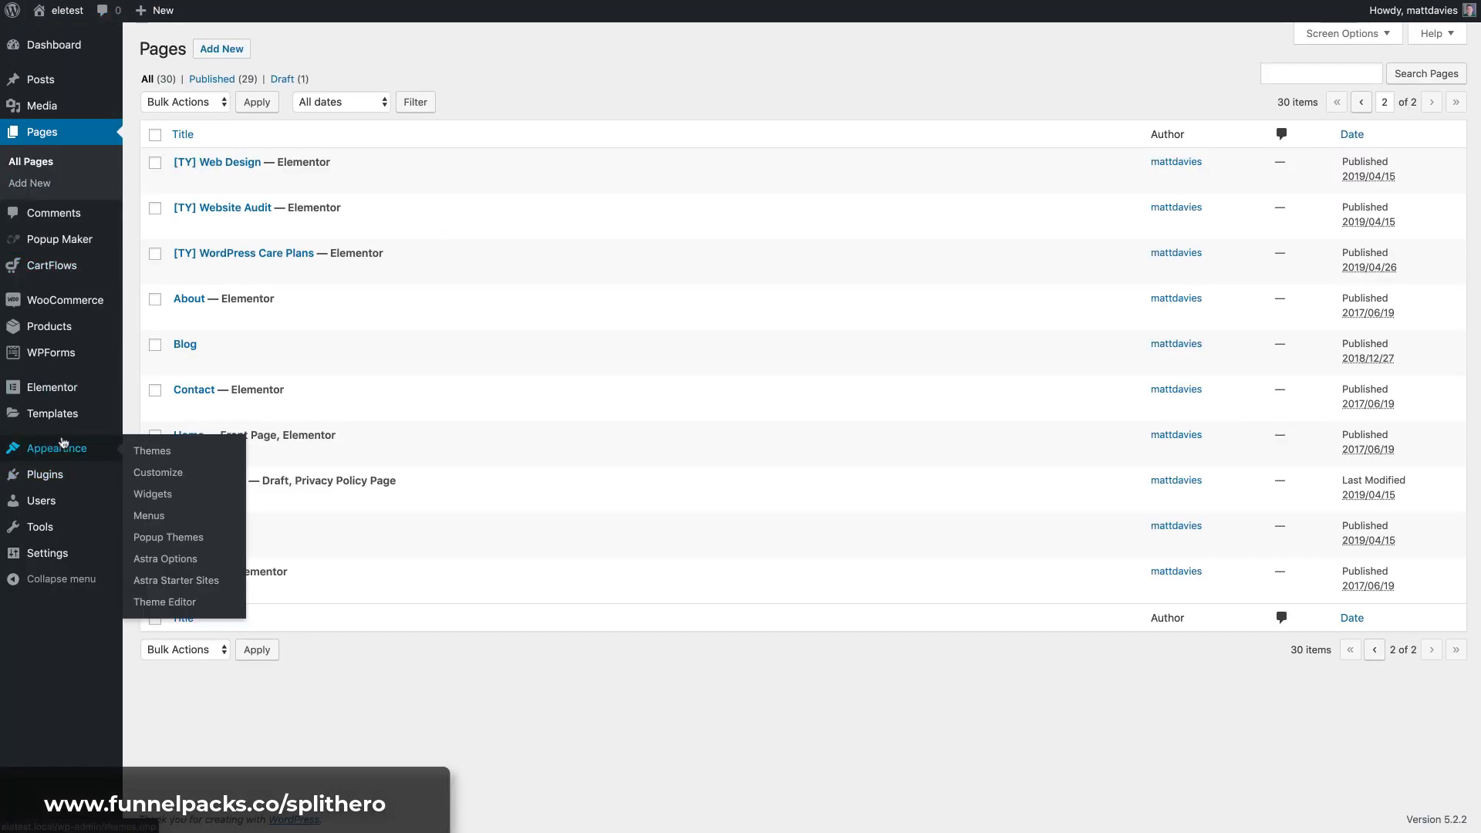
mouse_move(79, 540)
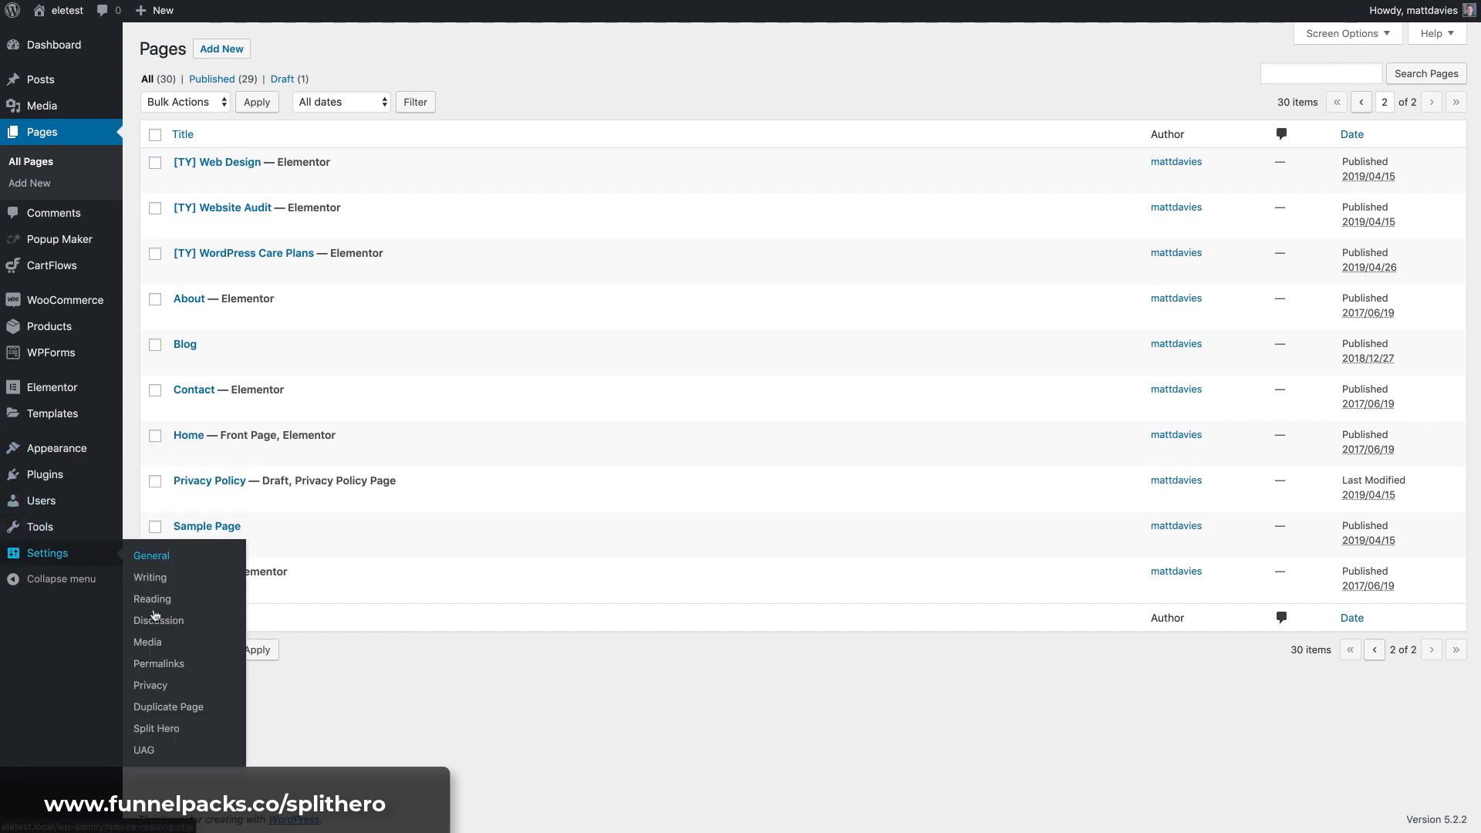
click(166, 731)
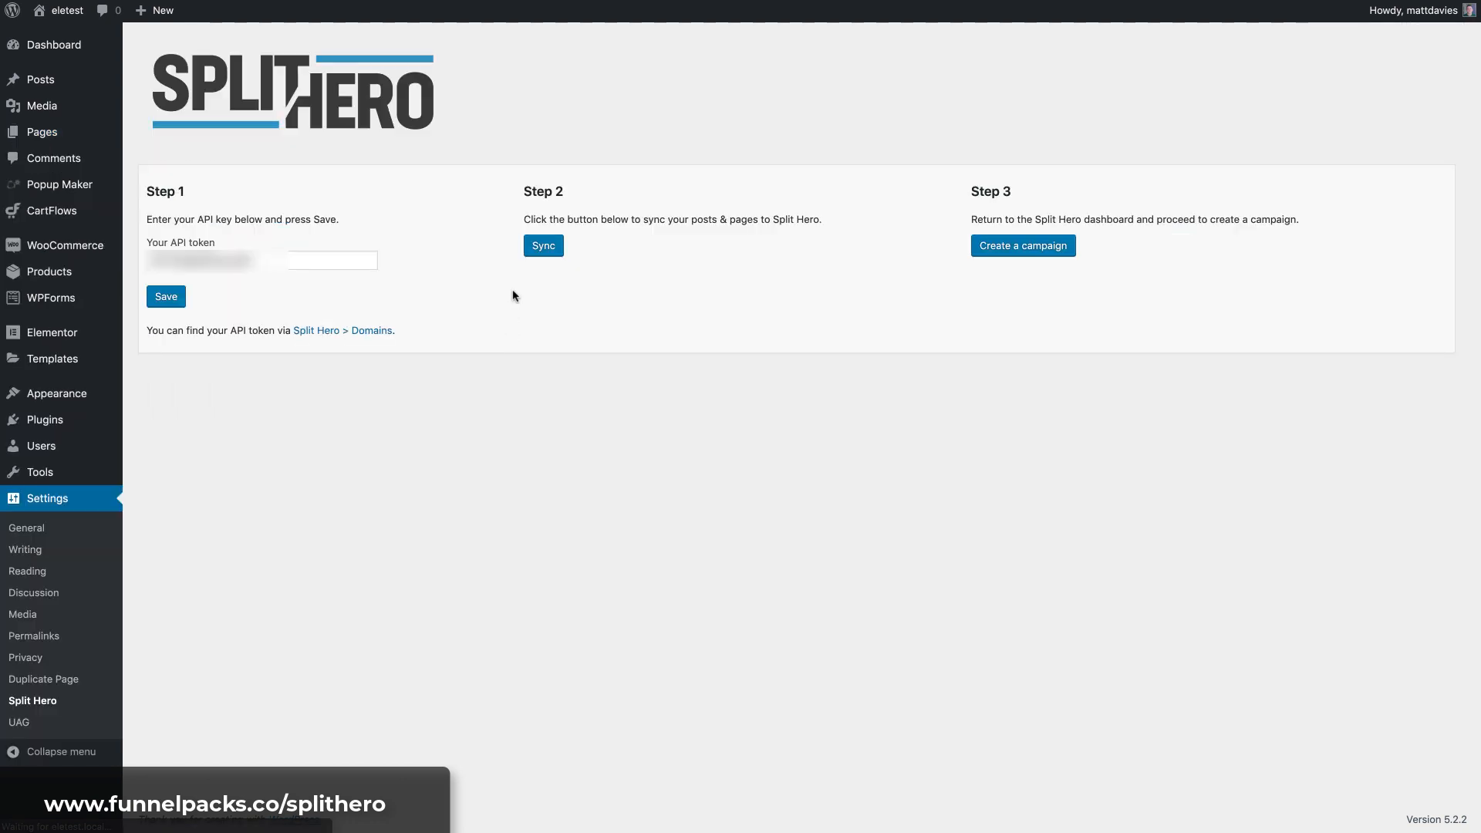
click(544, 246)
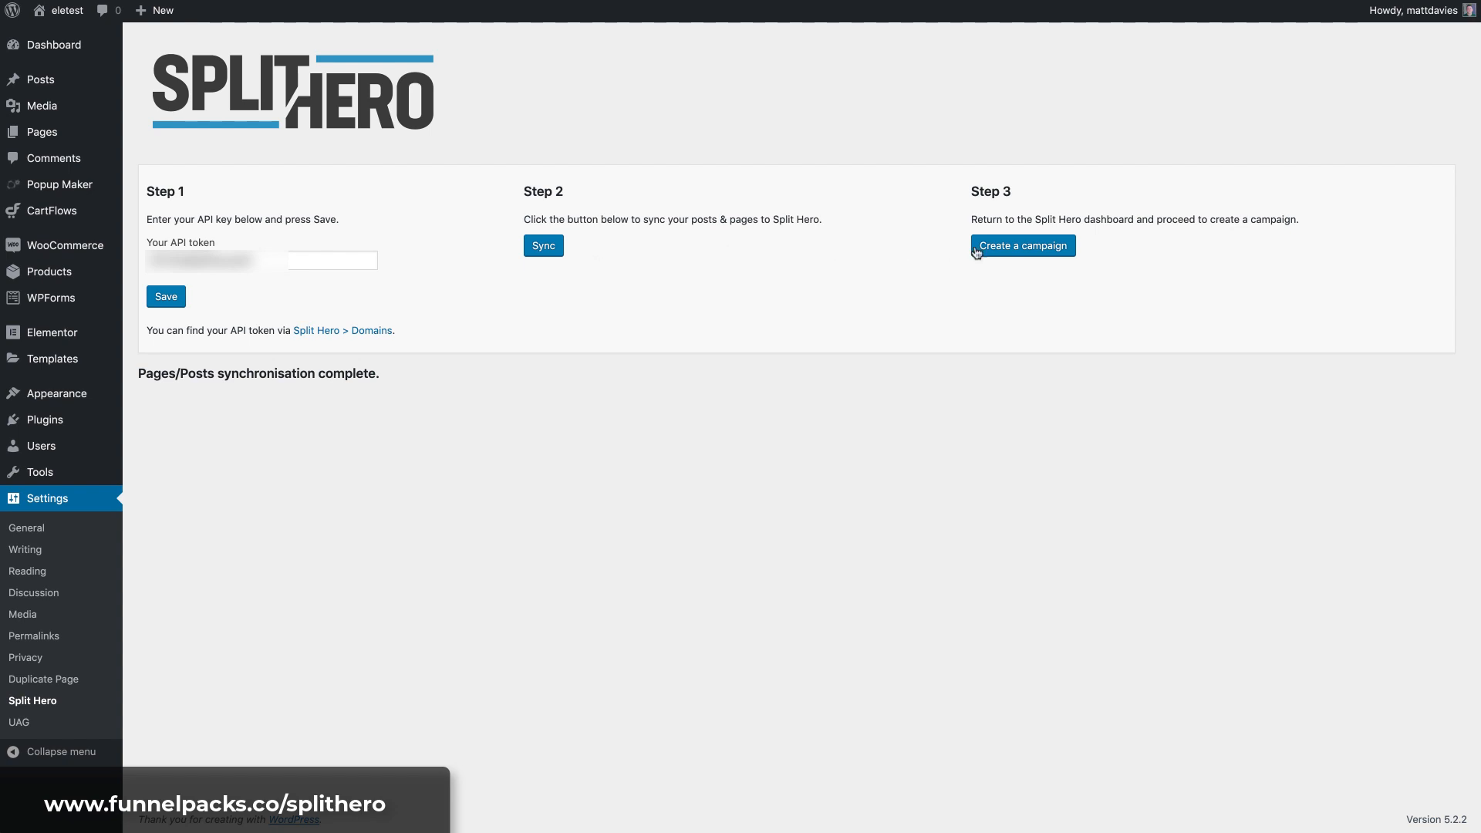
click(1013, 246)
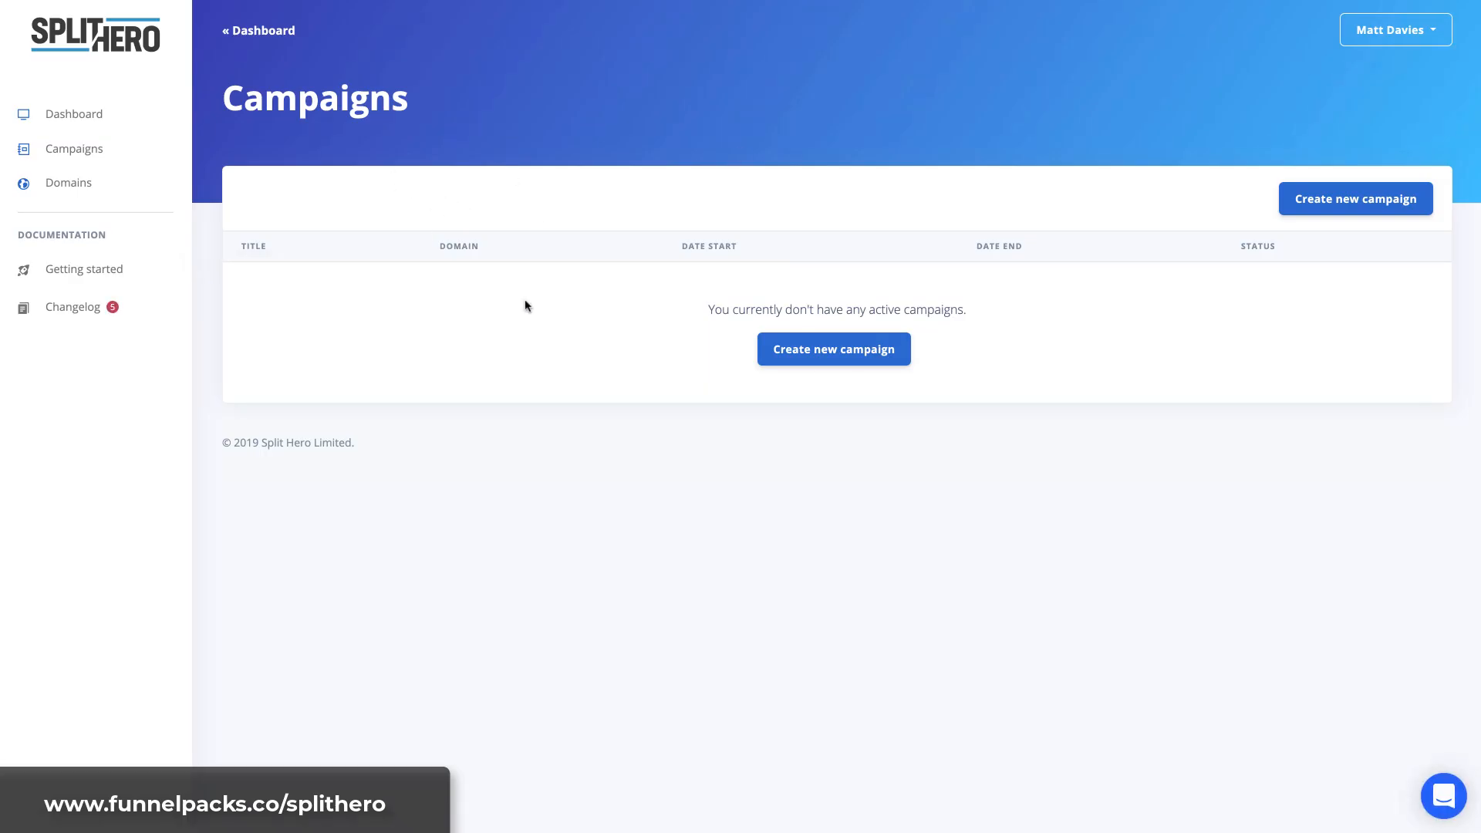
click(813, 347)
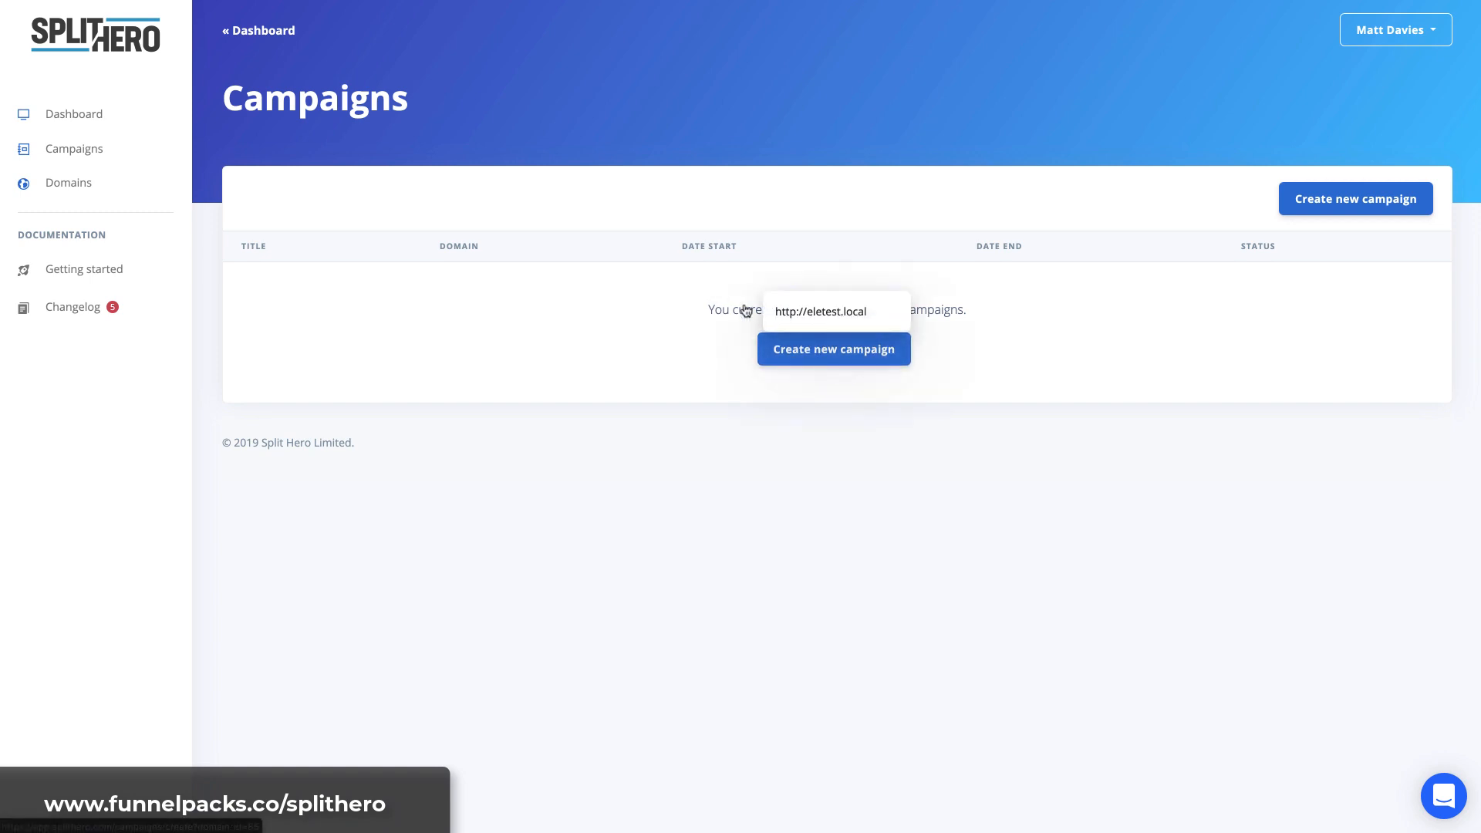
click(814, 314)
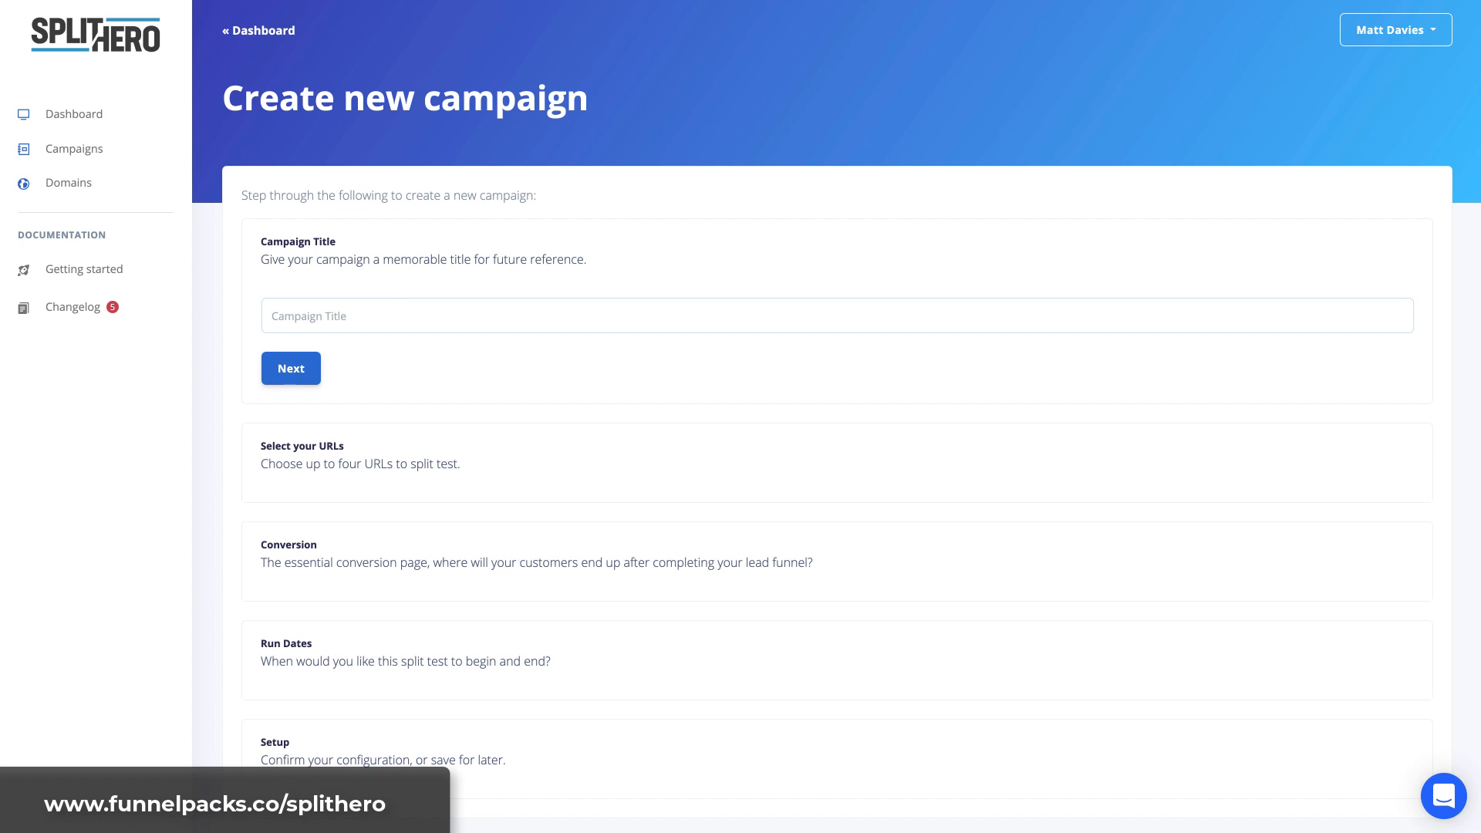
text(Web Design Landing Page)
click(301, 367)
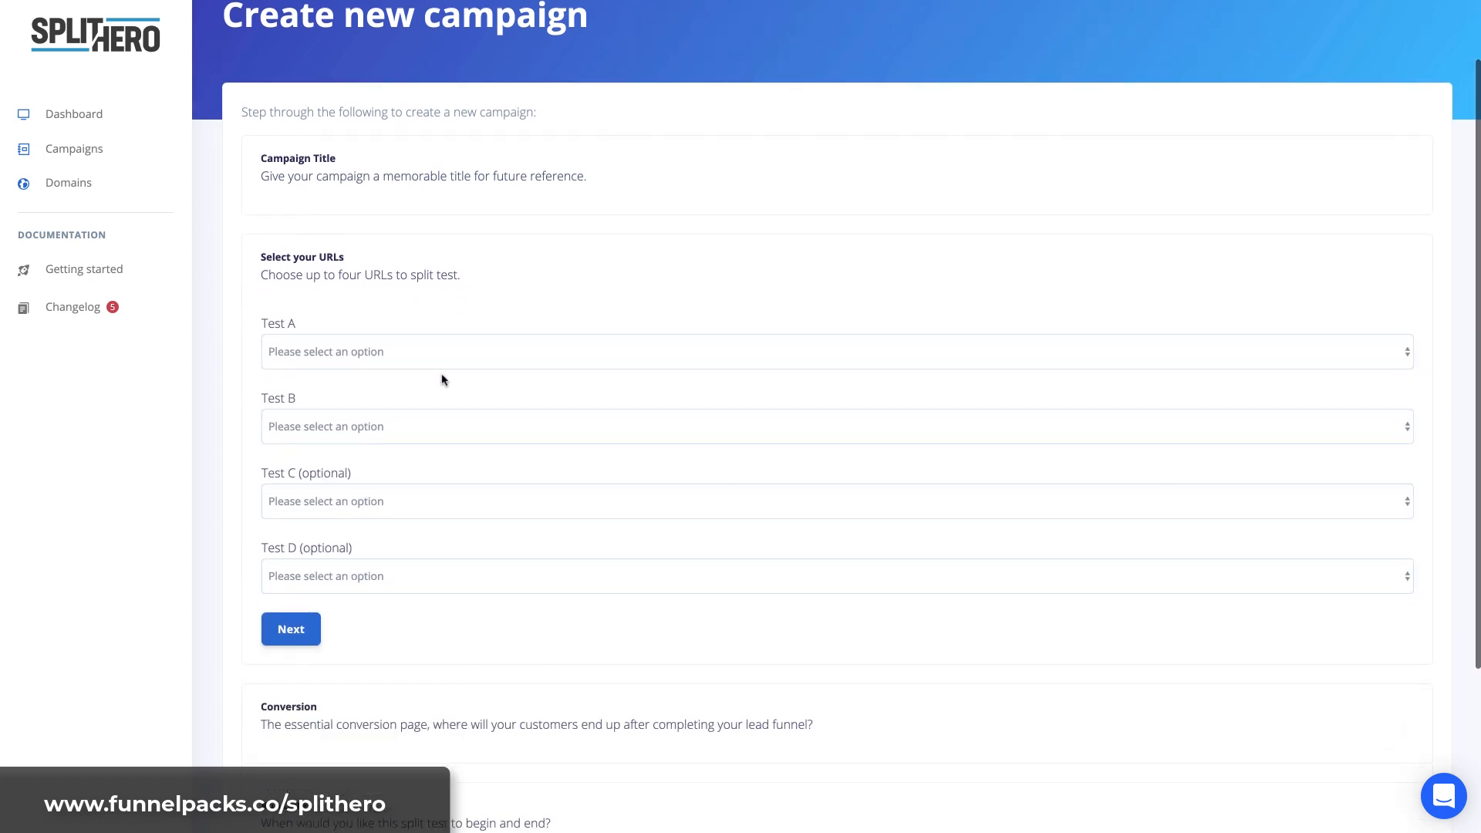
Step: Choose the lp-web-design page as Test A and the lp-web-design-2 page as Test B, and continue to the conversion section
click(435, 354)
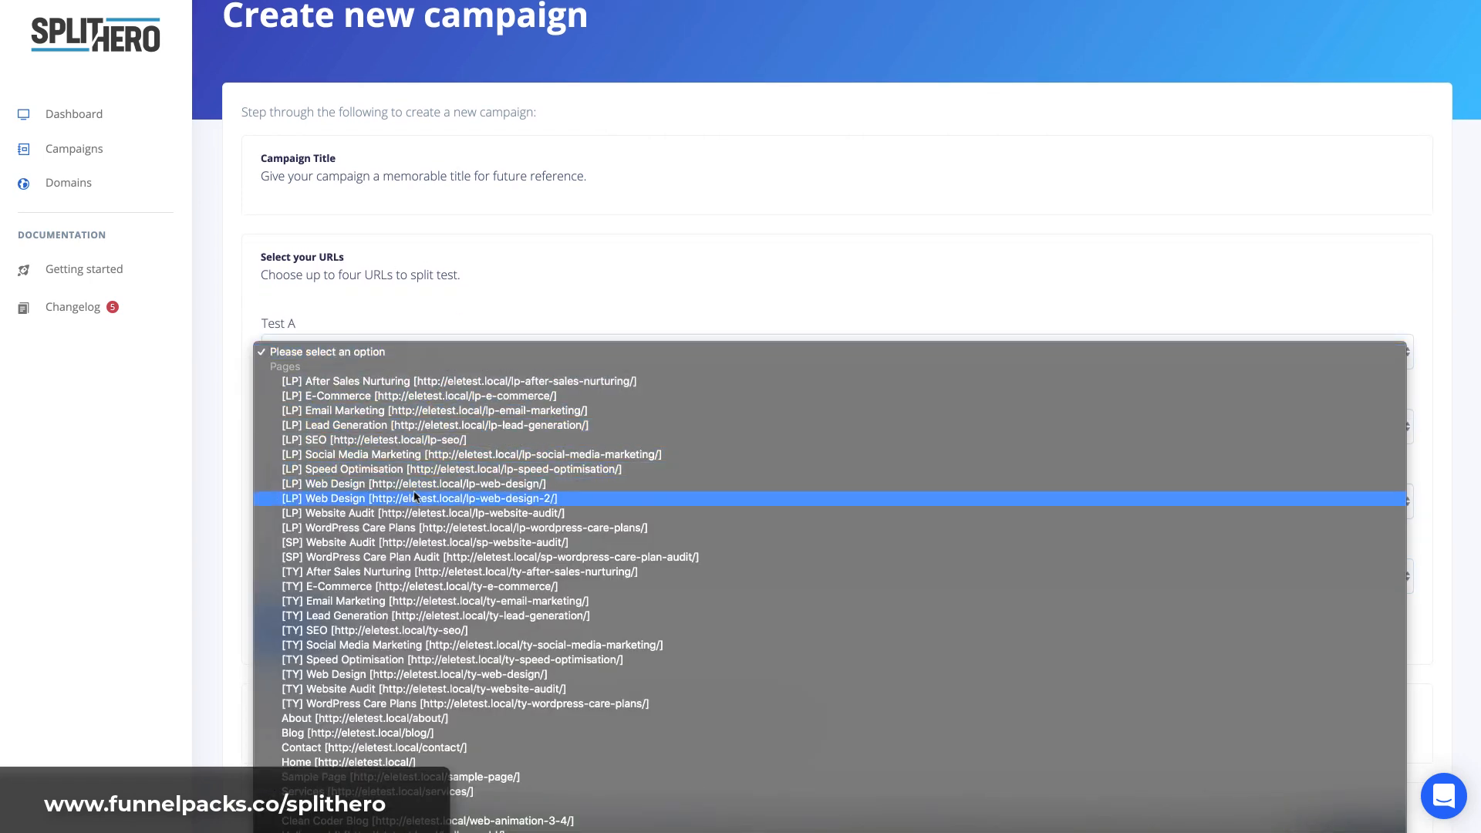
click(353, 484)
click(366, 426)
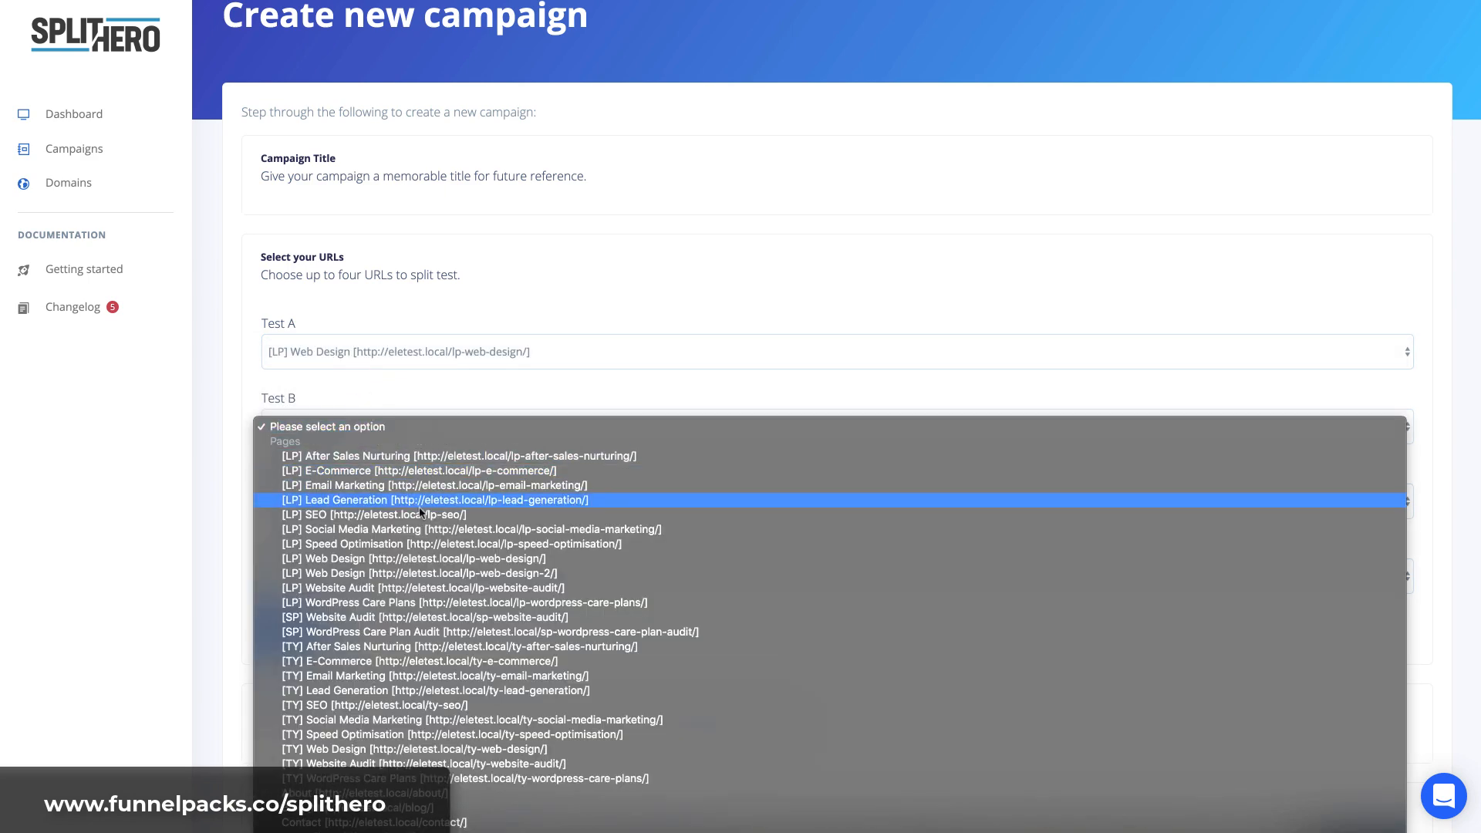
click(431, 573)
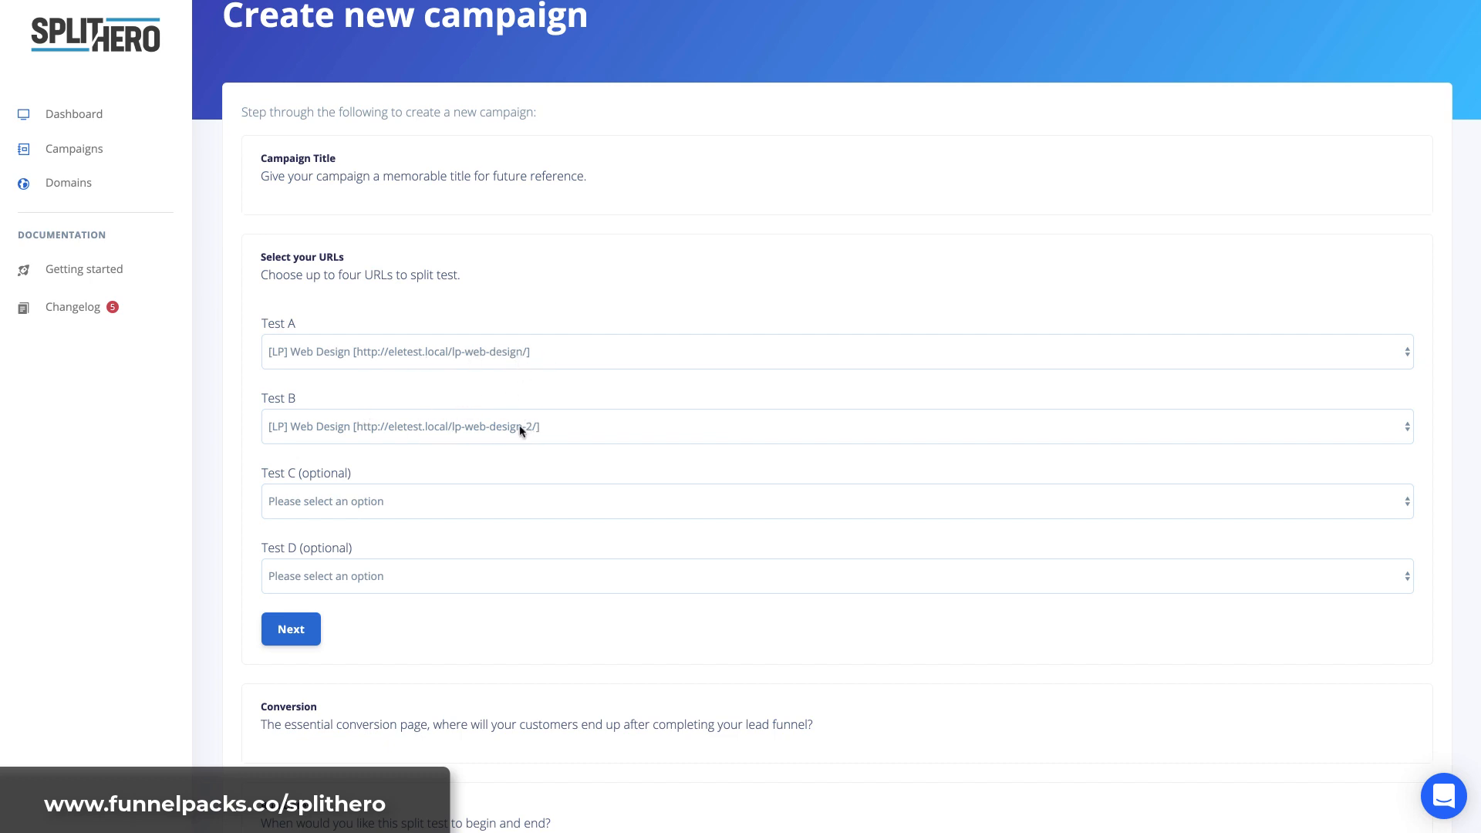
scroll(391, 496, down, 1)
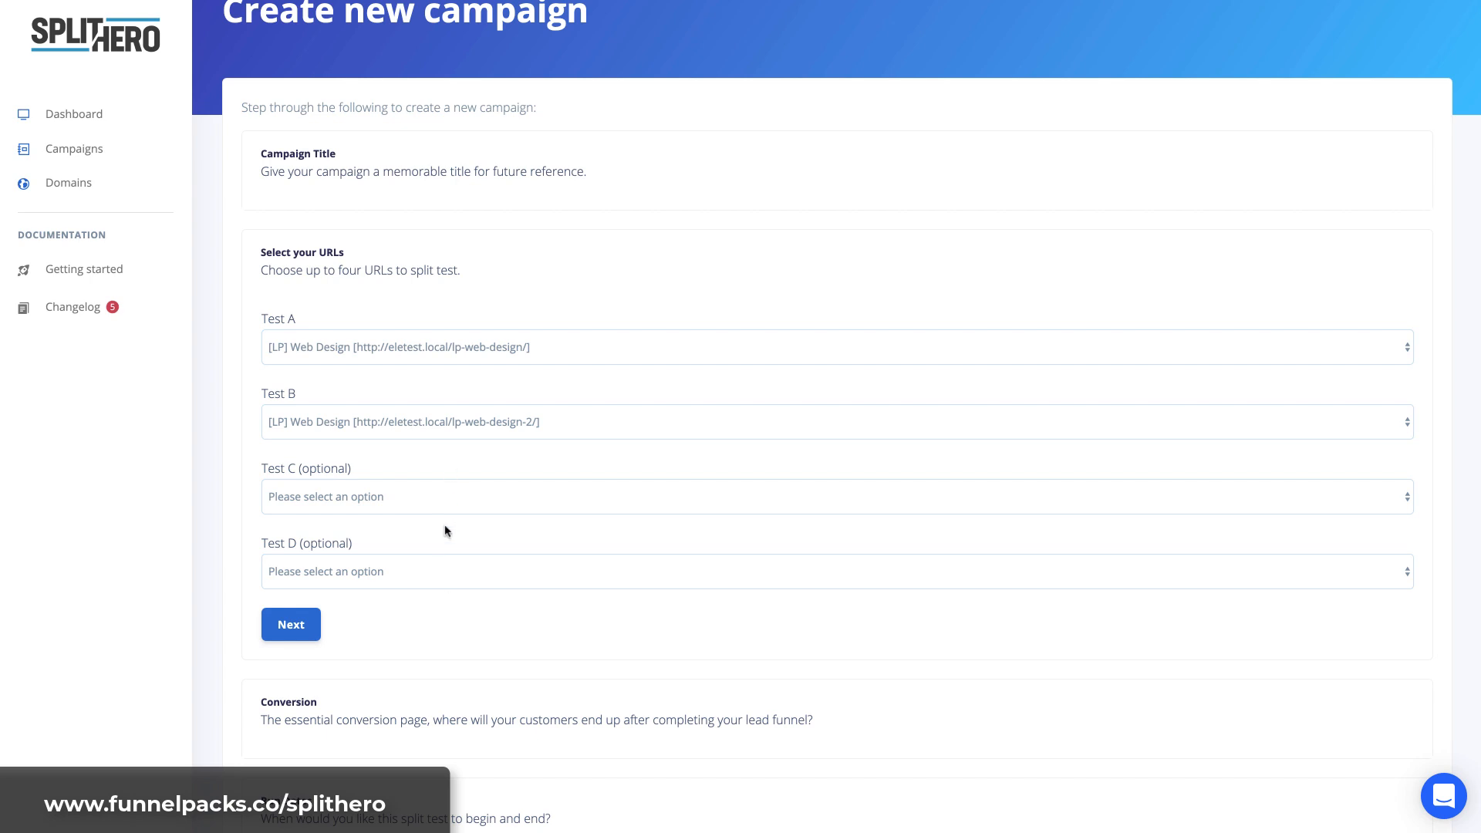
scroll(444, 445, down, 1)
click(284, 540)
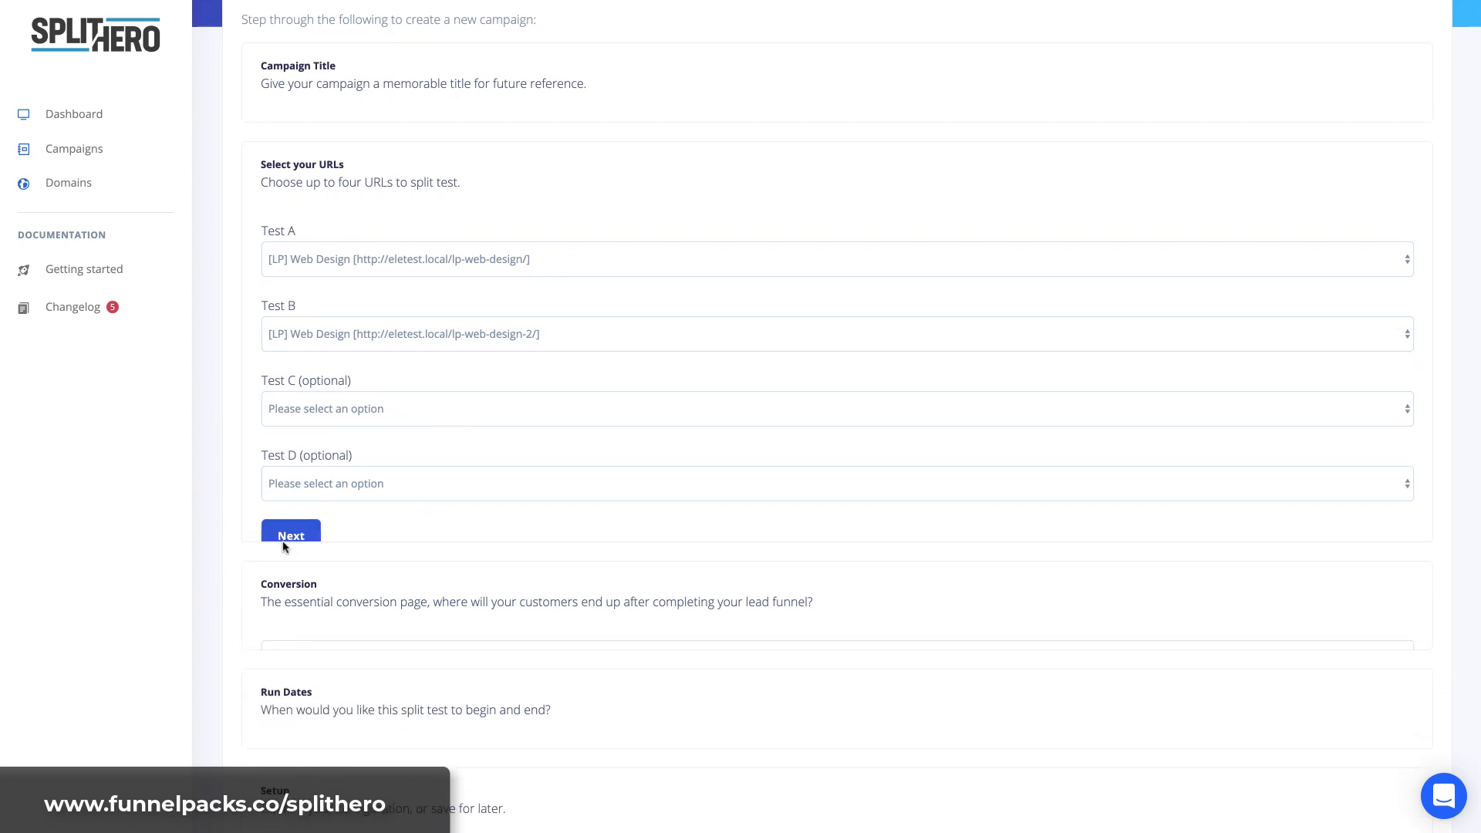
Step: Choose the [TY] Web Design page as the campaign's conversion page and continue to the run dates
click(473, 463)
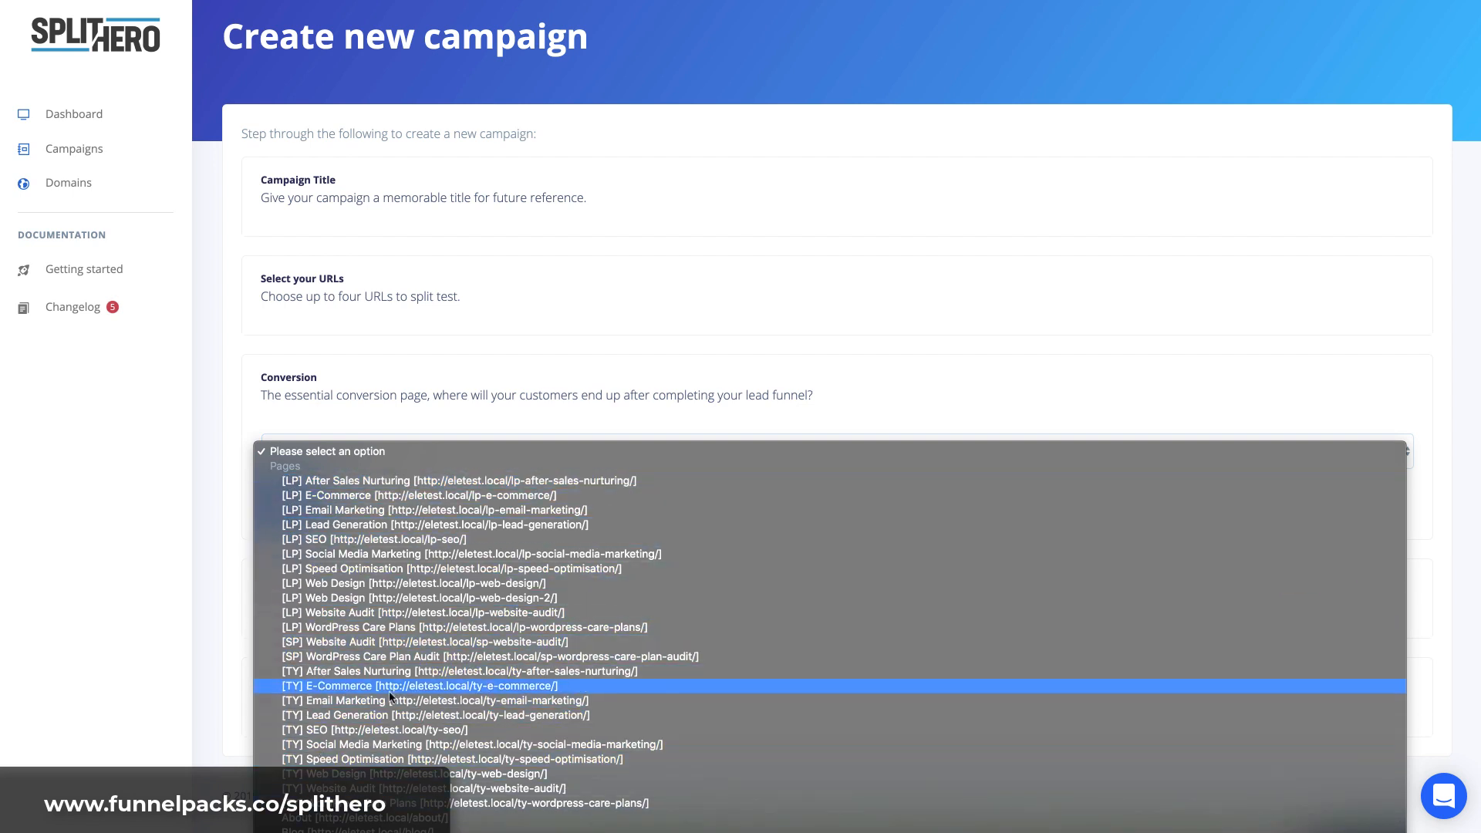
click(343, 778)
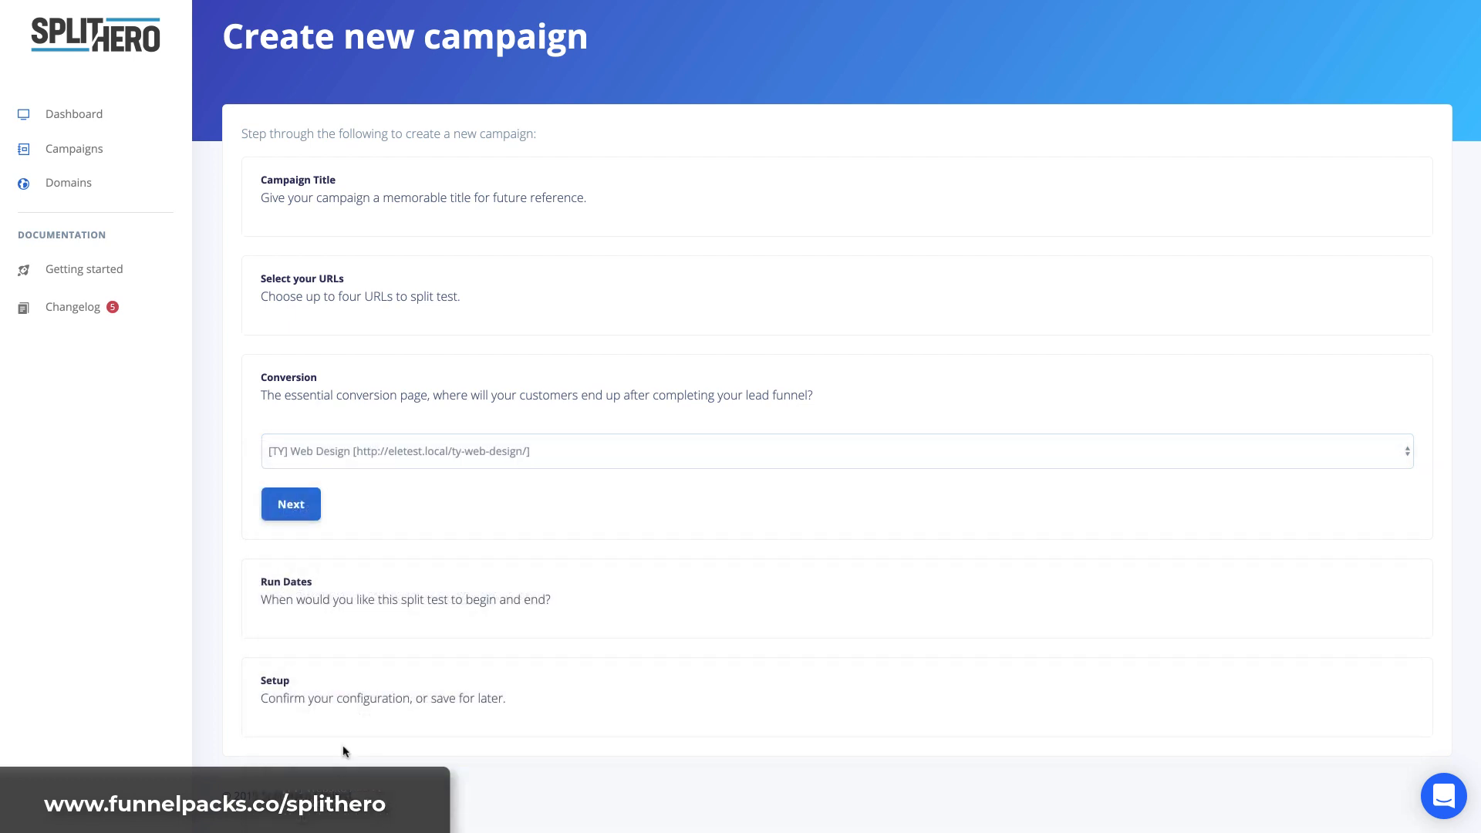
click(297, 514)
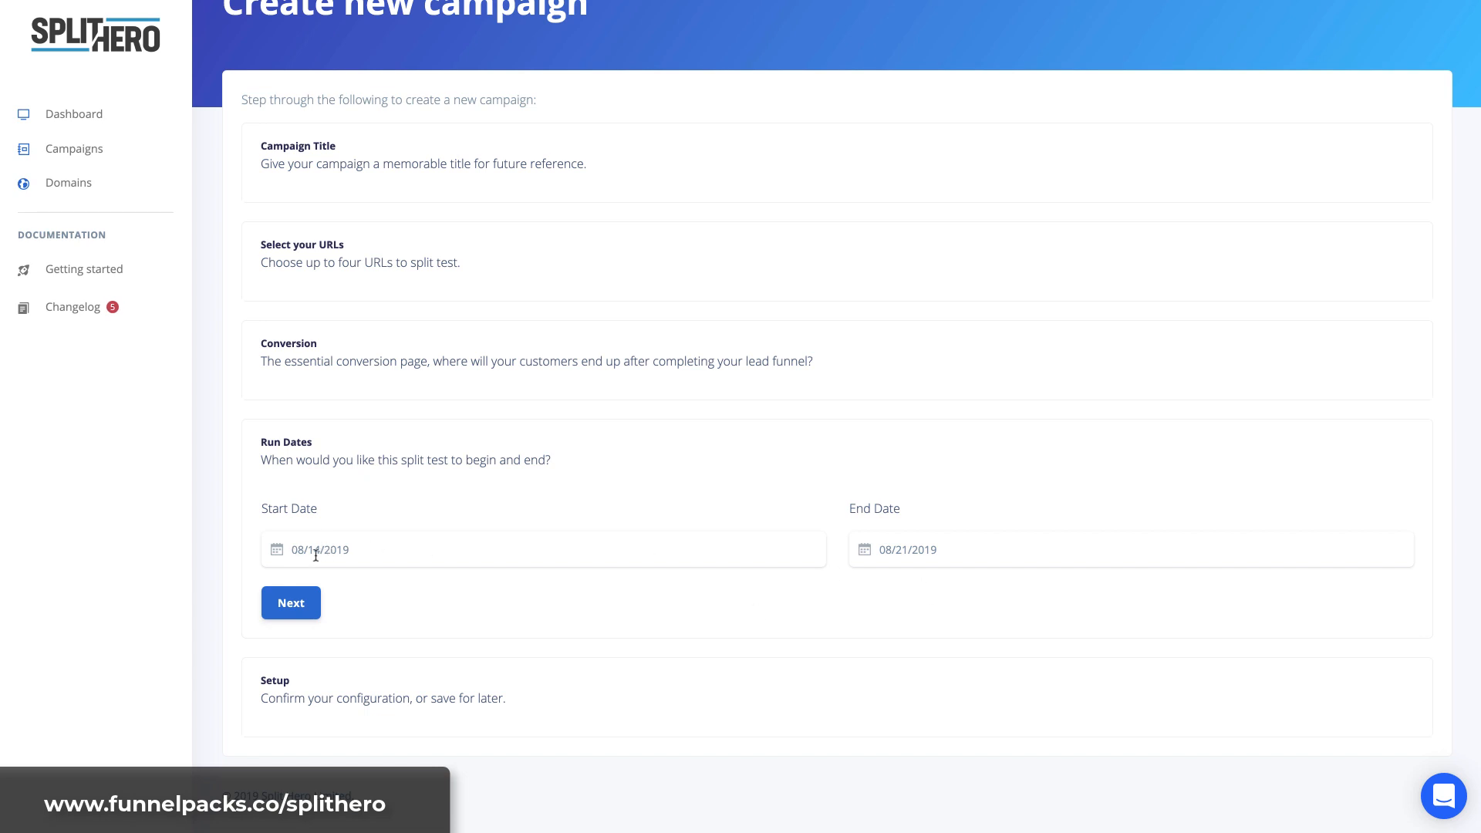
Step: Set the campaign's end date to 09/14/2019 and continue to the setup section
click(968, 551)
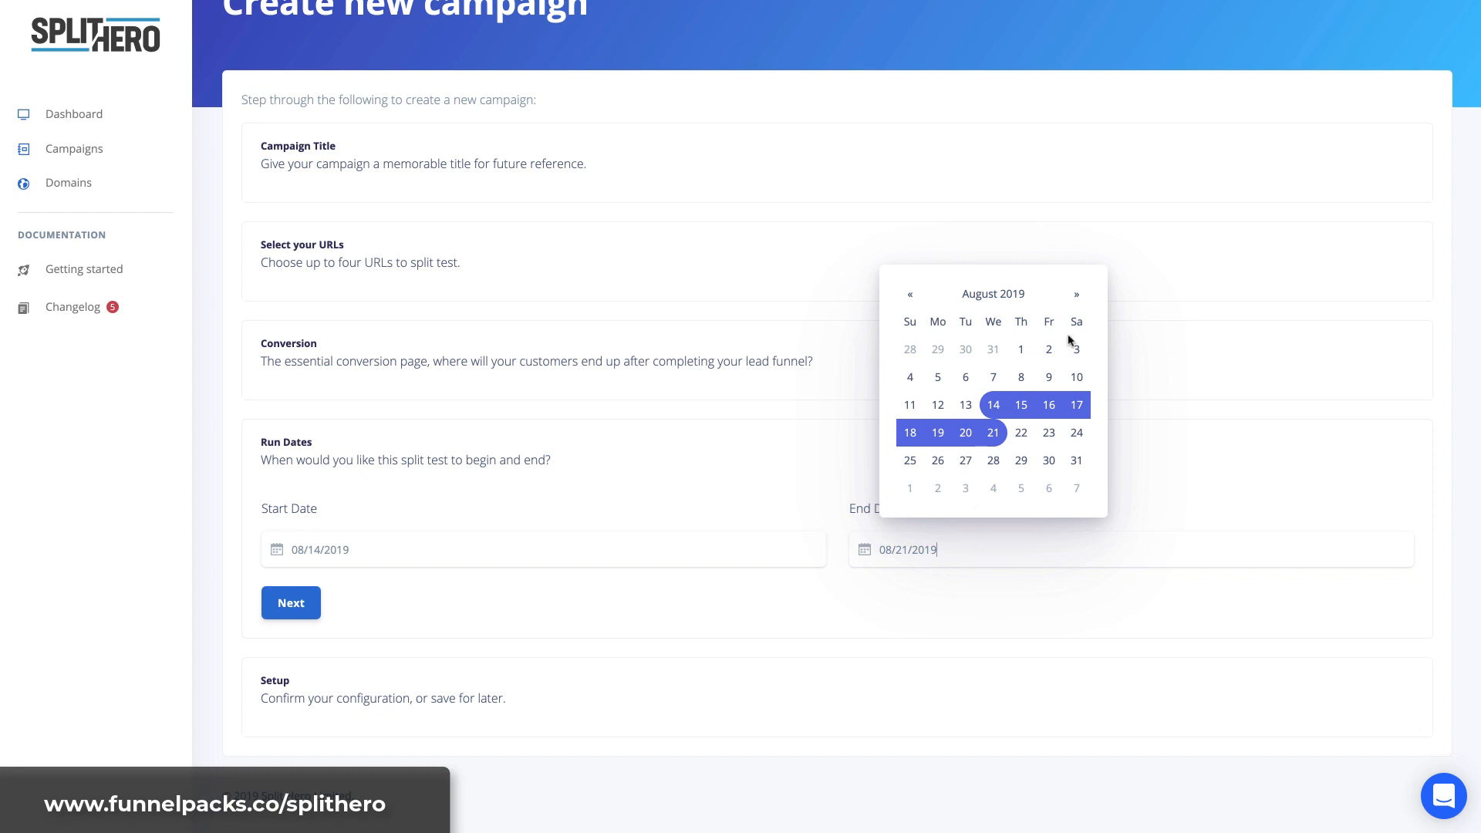
click(1077, 294)
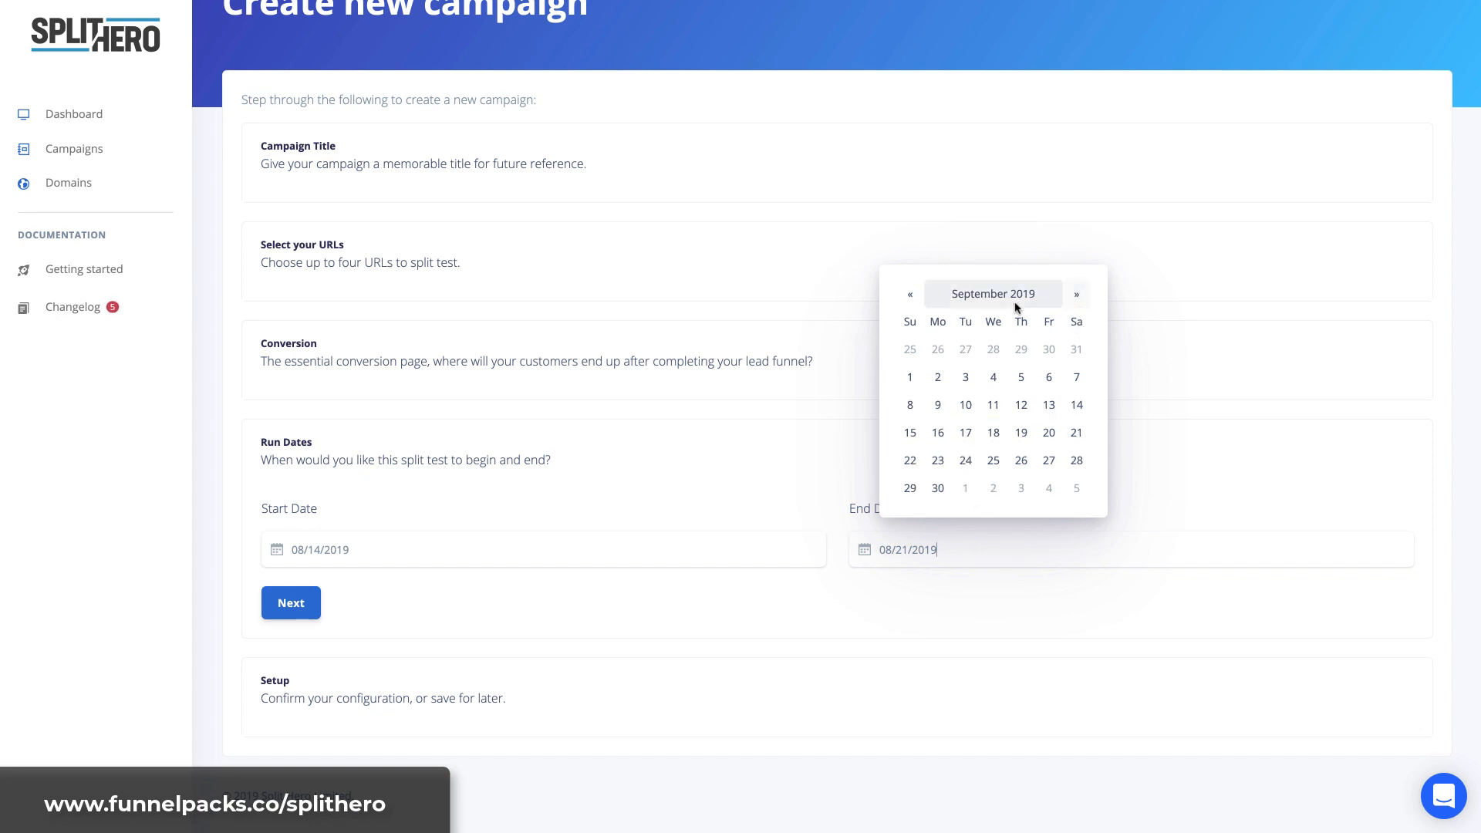
click(1082, 413)
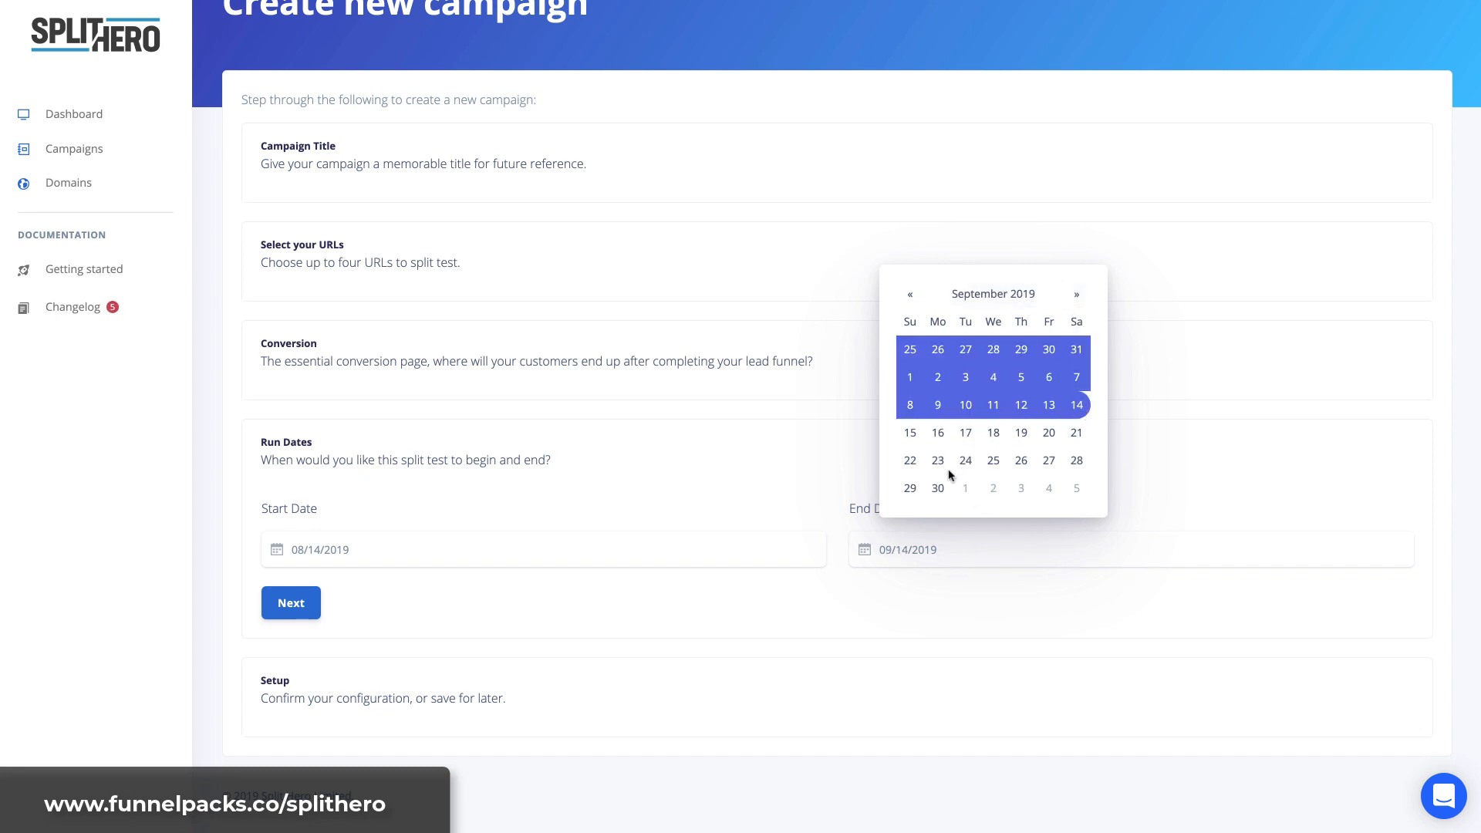
click(904, 592)
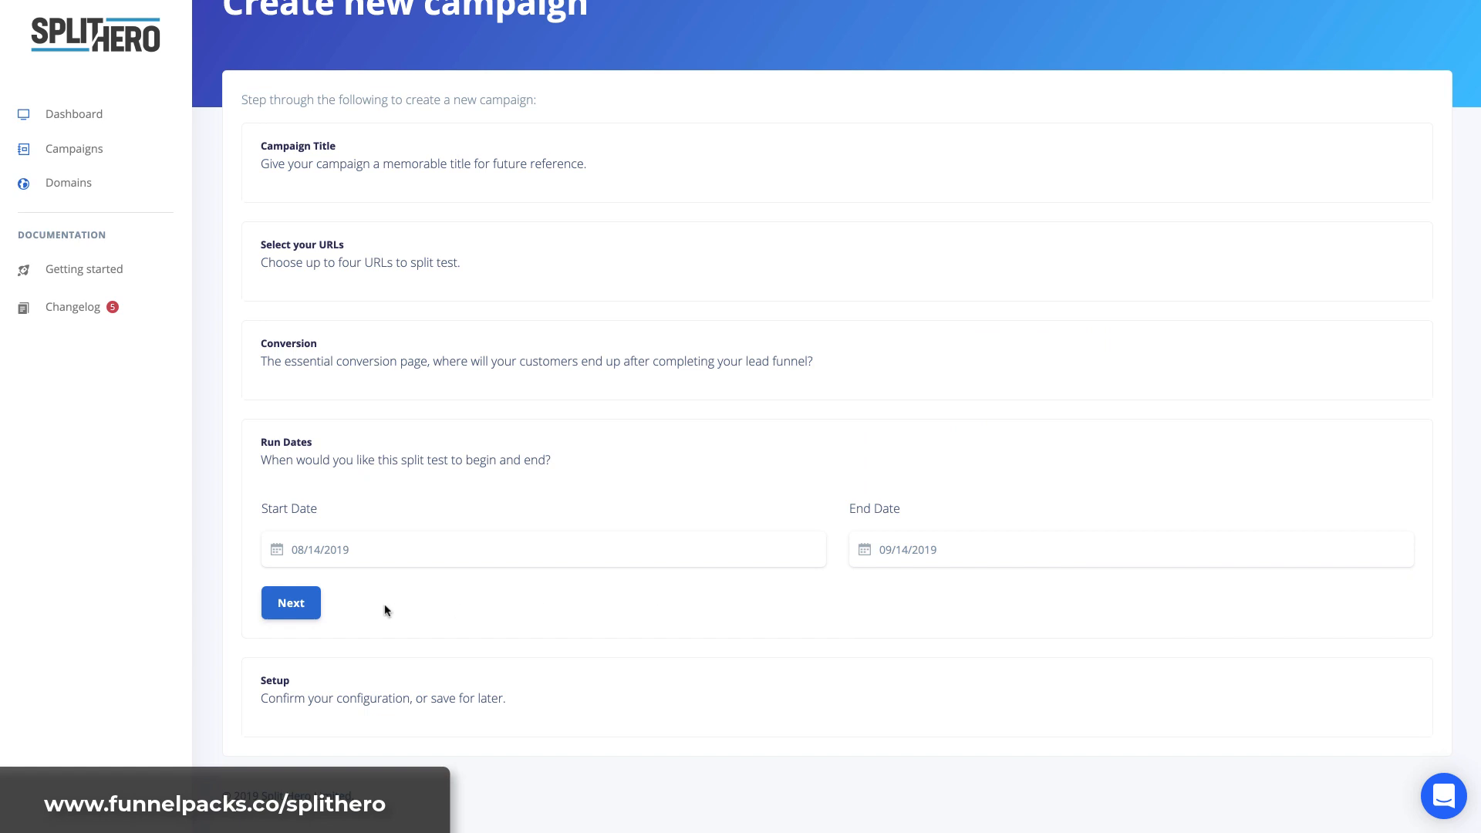
click(308, 602)
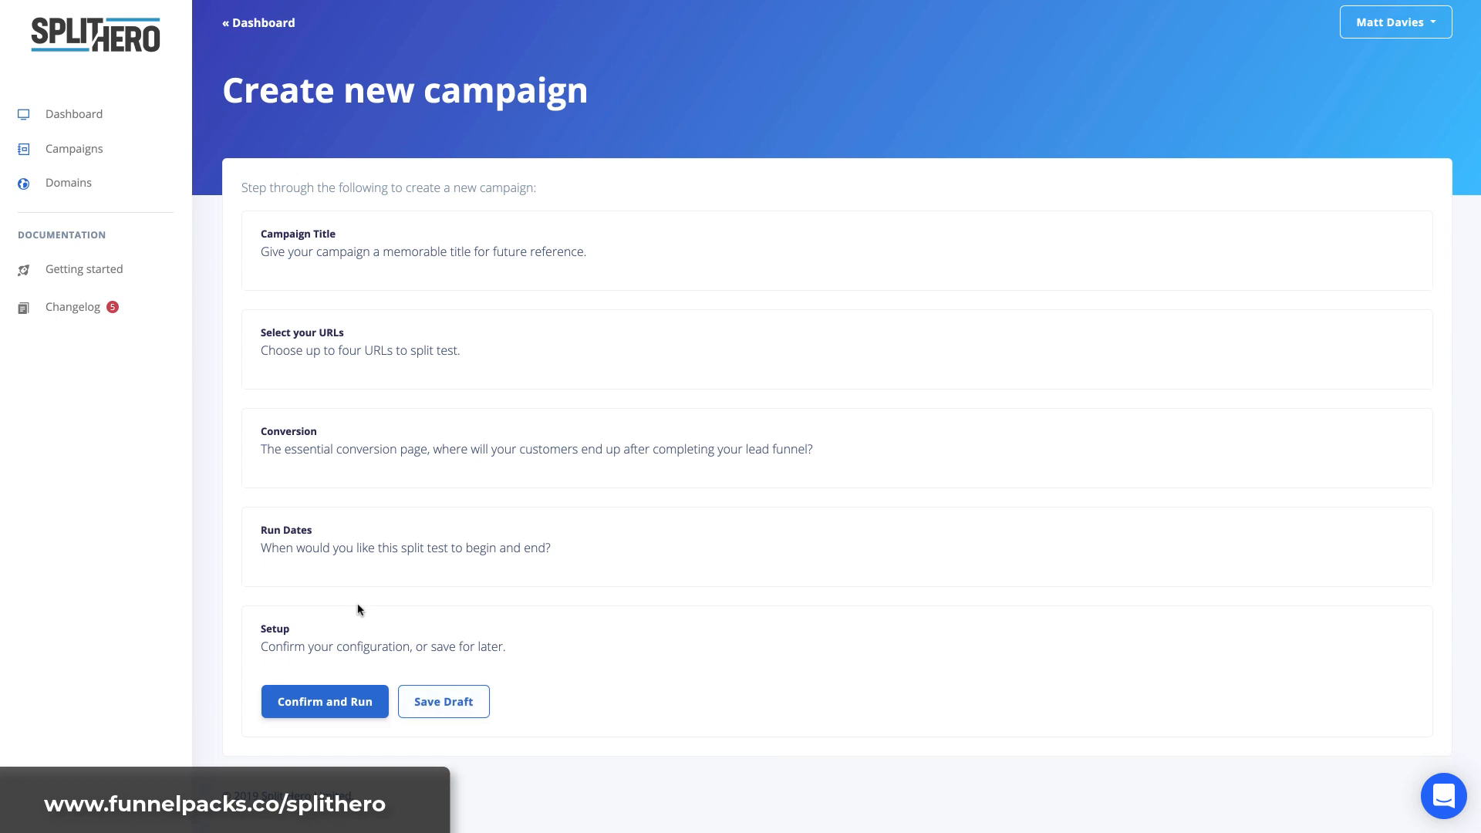
Step: Confirm and run the campaign, and open Web Design Landing Page from the campaigns list
click(325, 701)
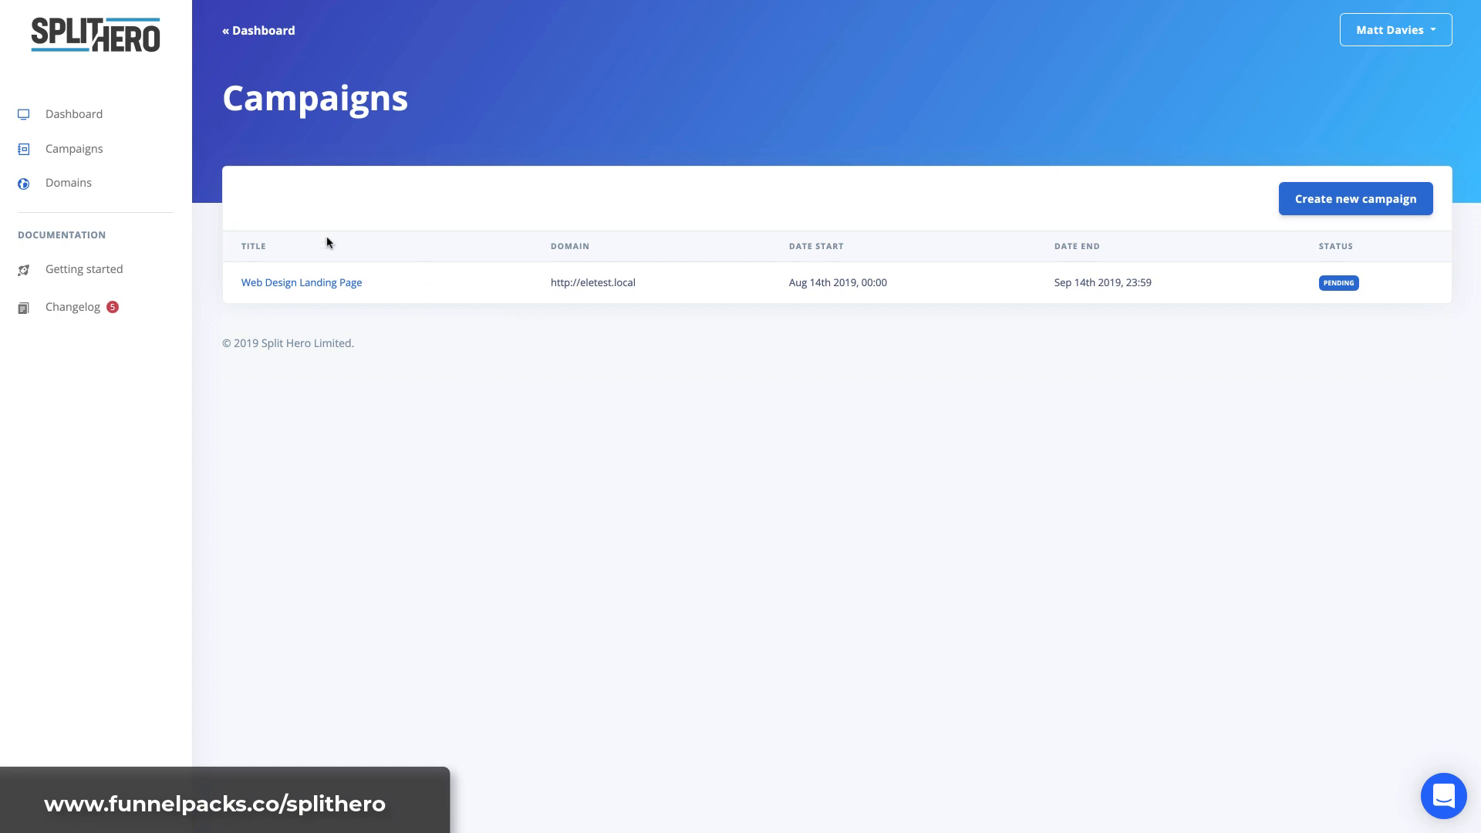
click(351, 284)
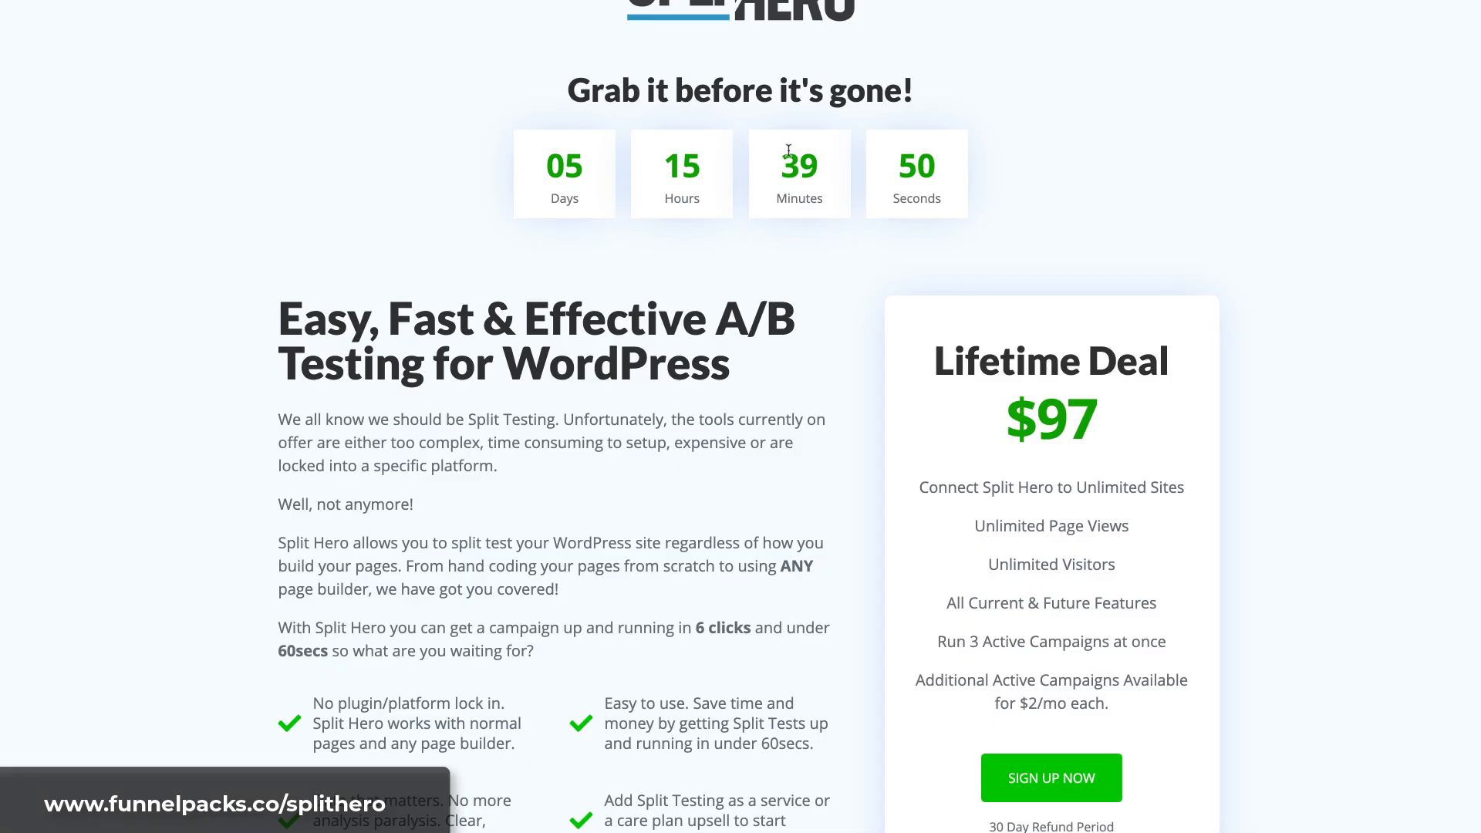
Step: Review the Split Hero sales page, including the lifetime deal's price and features, the supported page builders and the testimonials
scroll(1073, 177, up, 2)
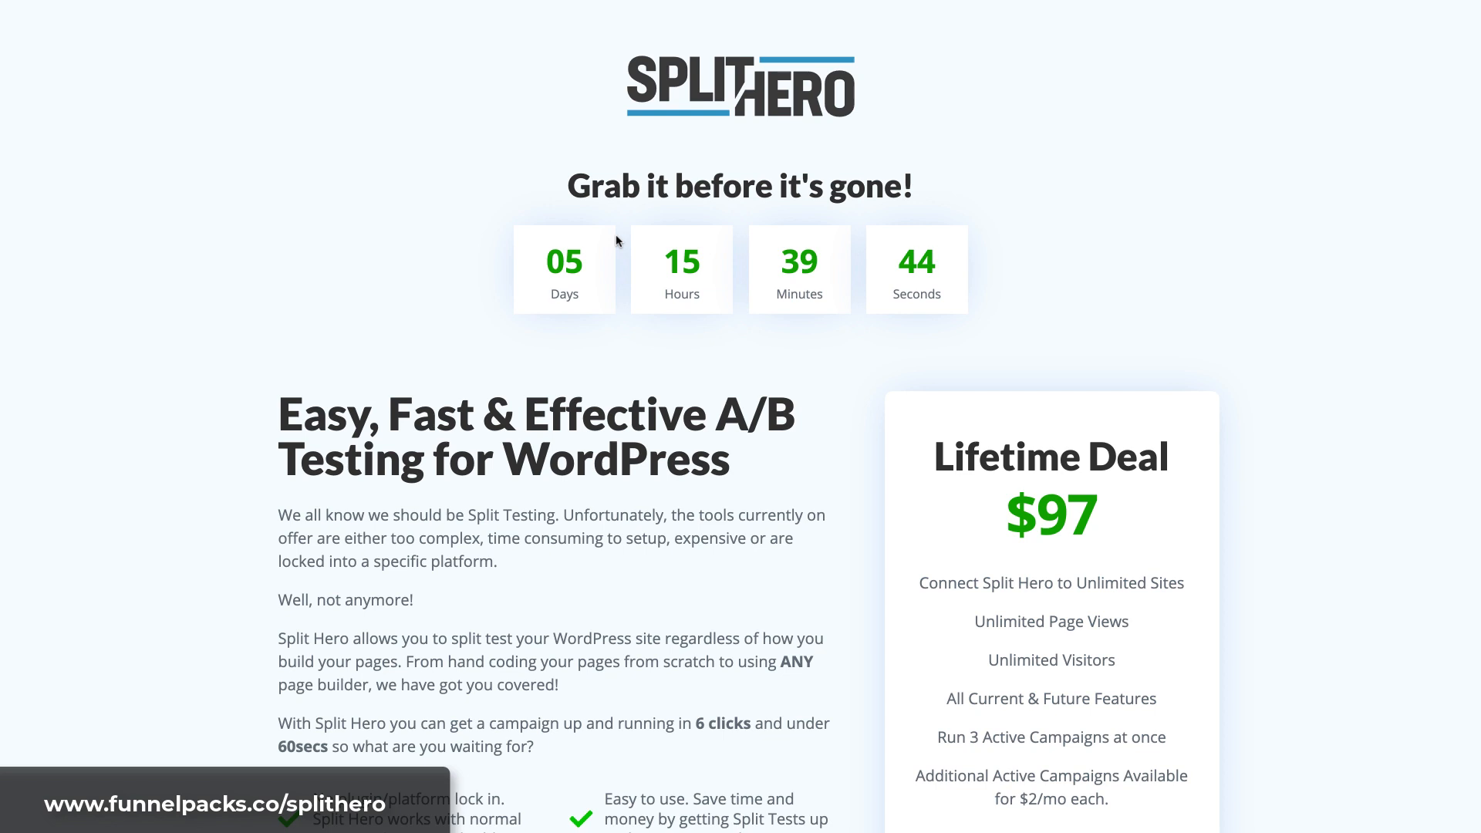
scroll(540, 247, down, 1)
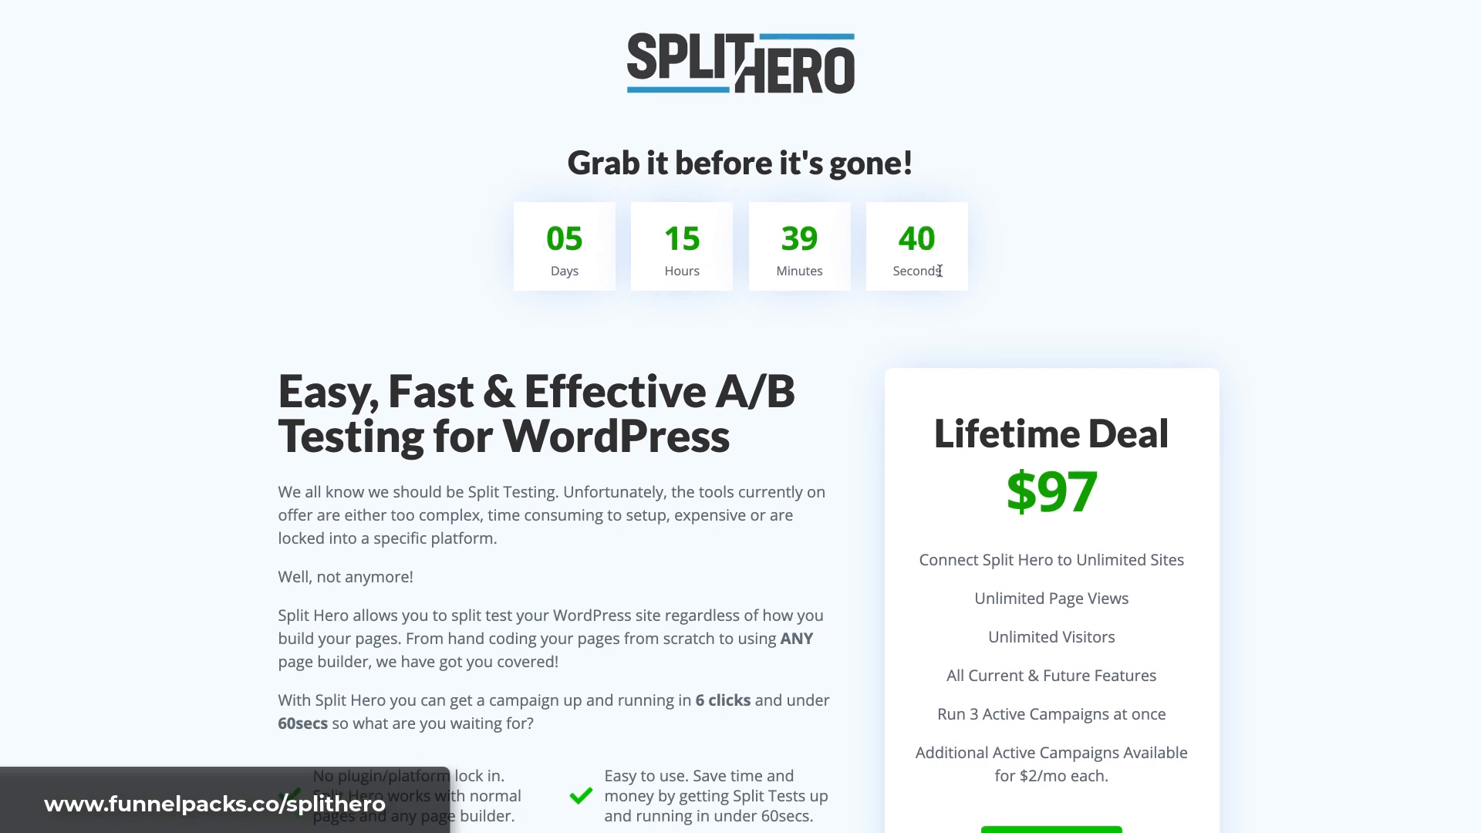
scroll(940, 270, down, 3)
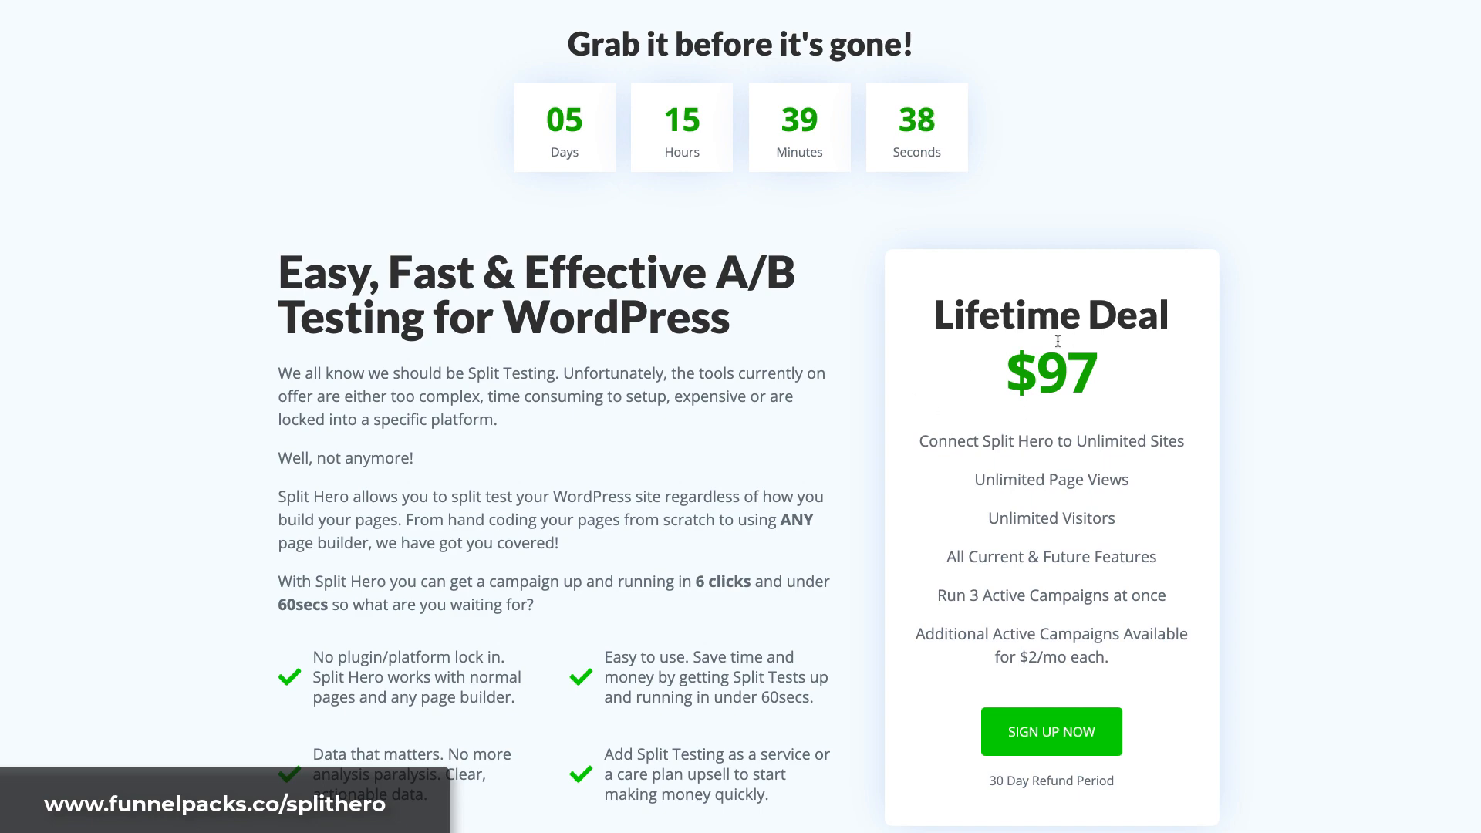
scroll(1057, 341, down, 2)
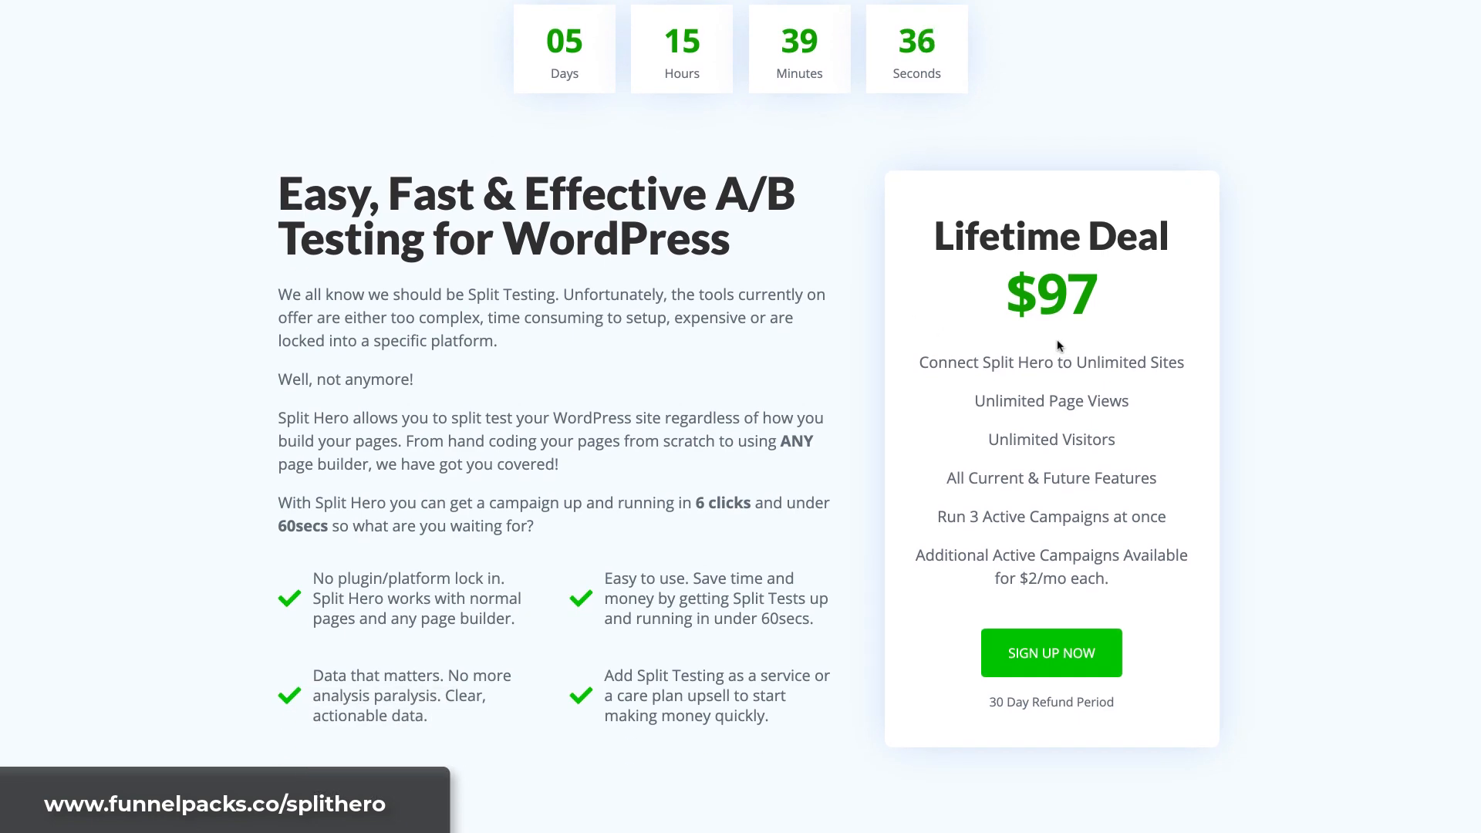
scroll(1058, 345, down, 12)
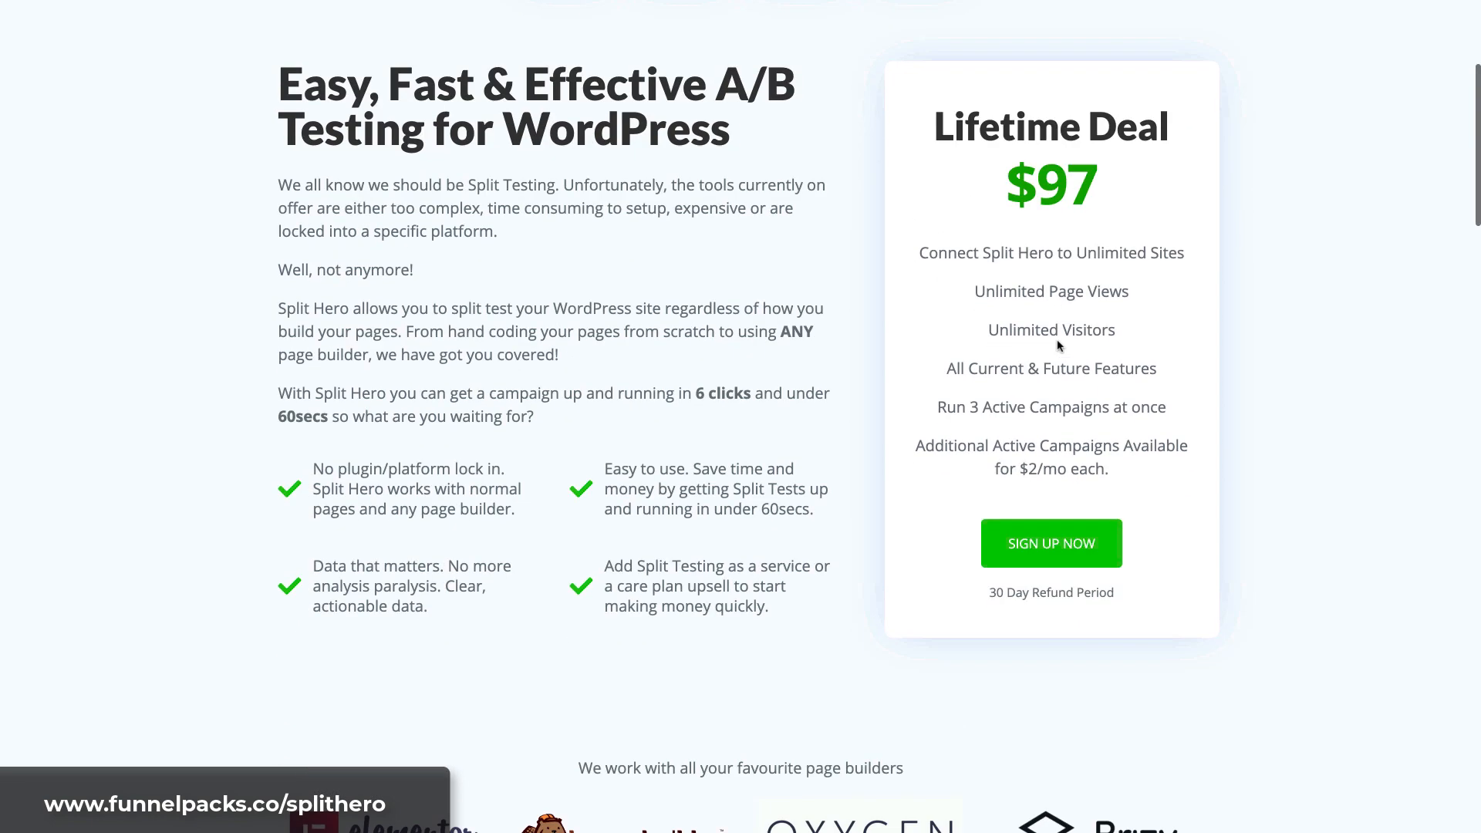
scroll(1058, 345, down, 7)
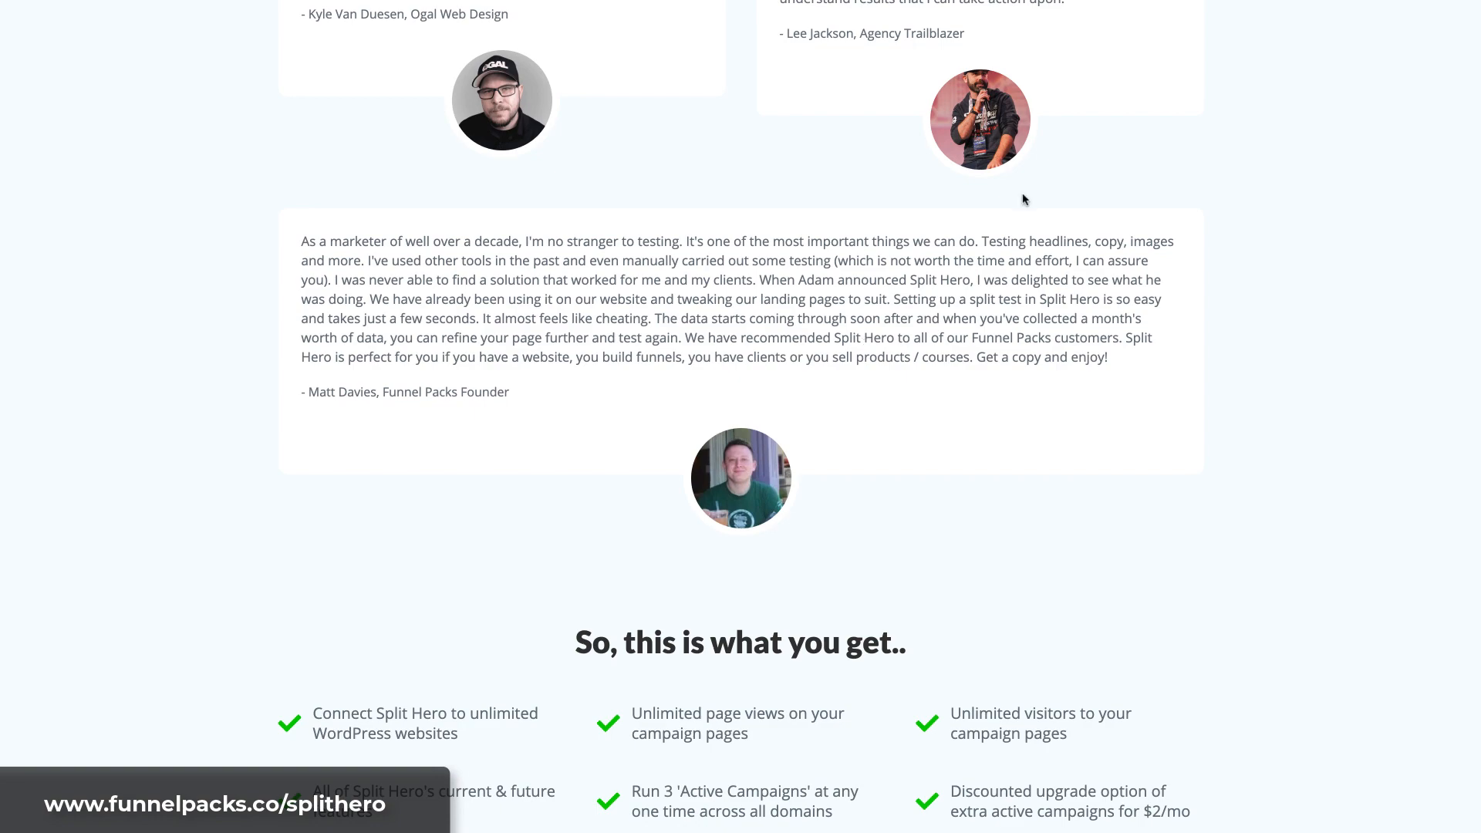
scroll(864, 345, up, 15)
scroll(969, 267, down, 1)
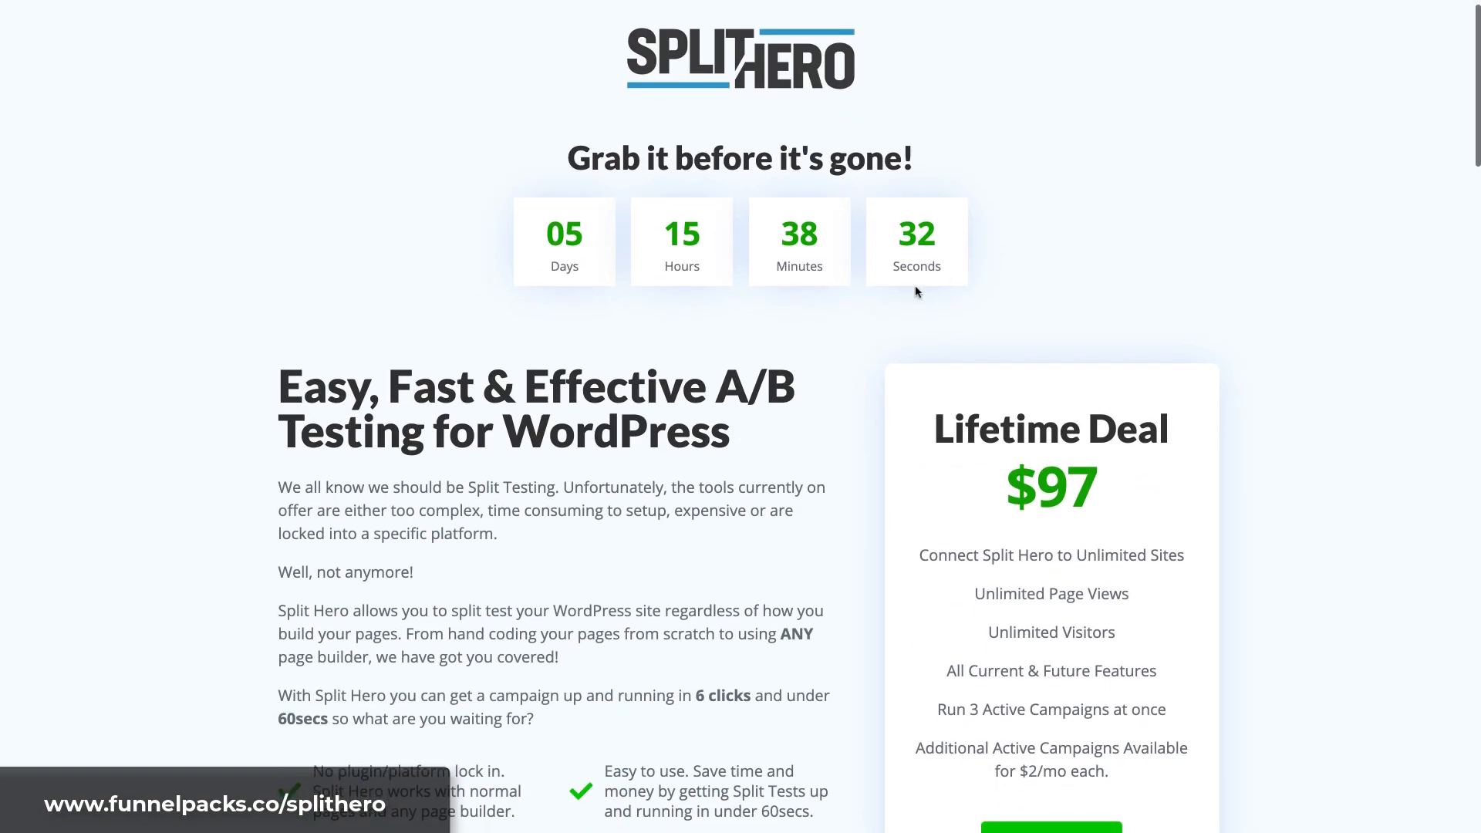
scroll(883, 351, down, 1)
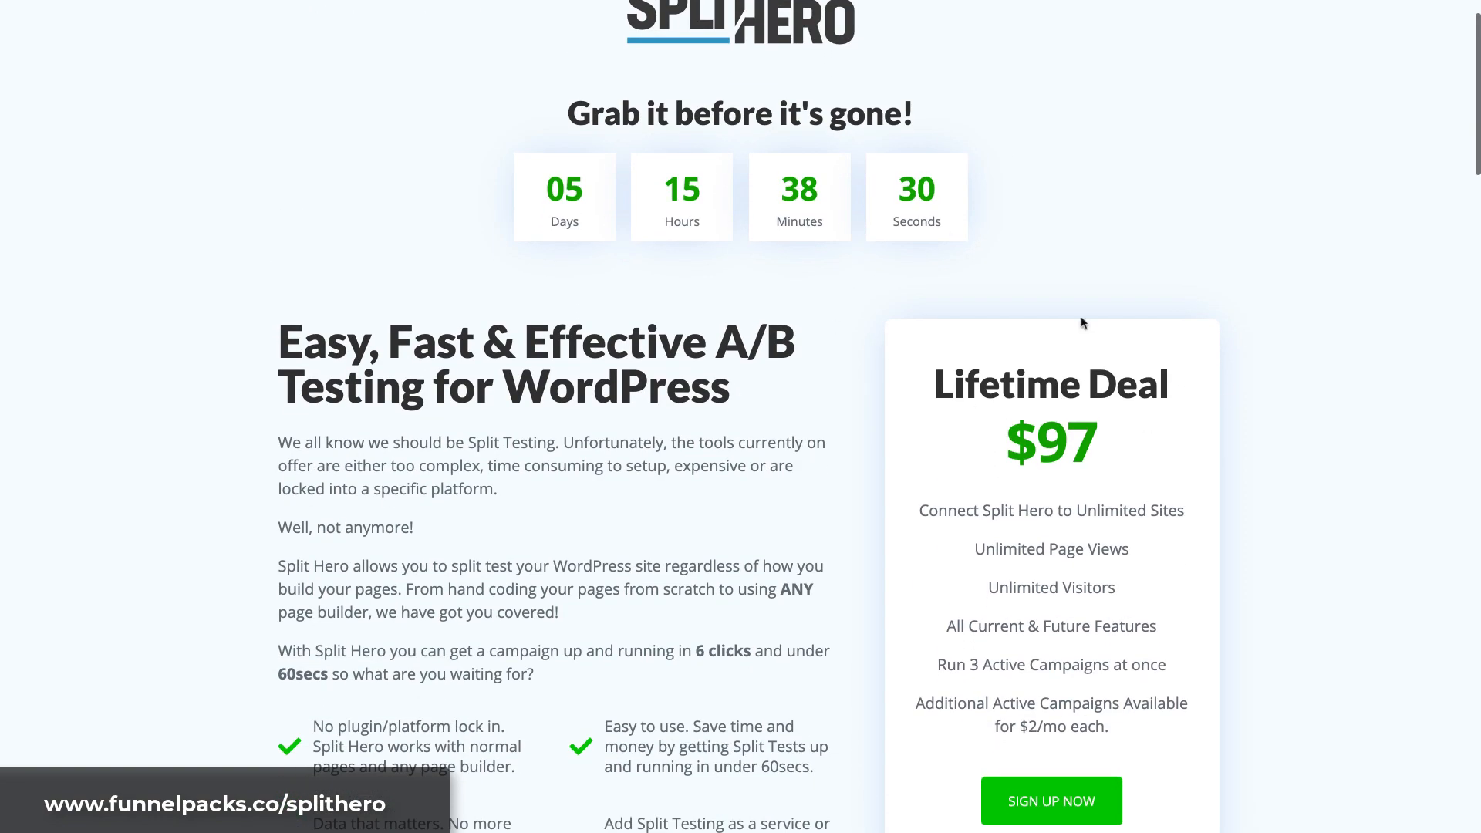
scroll(1081, 470, down, 1)
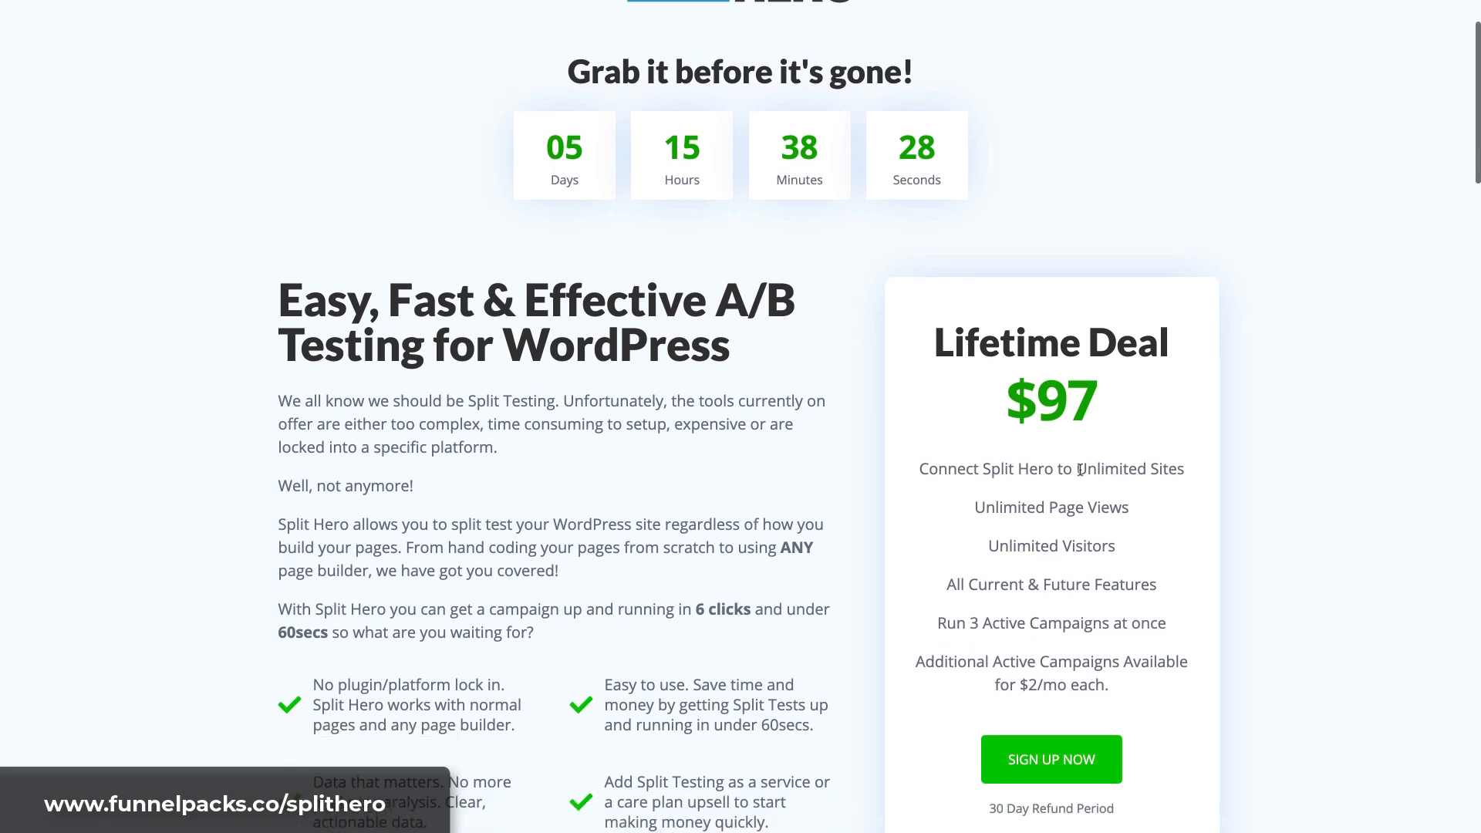
scroll(1081, 475, up, 1)
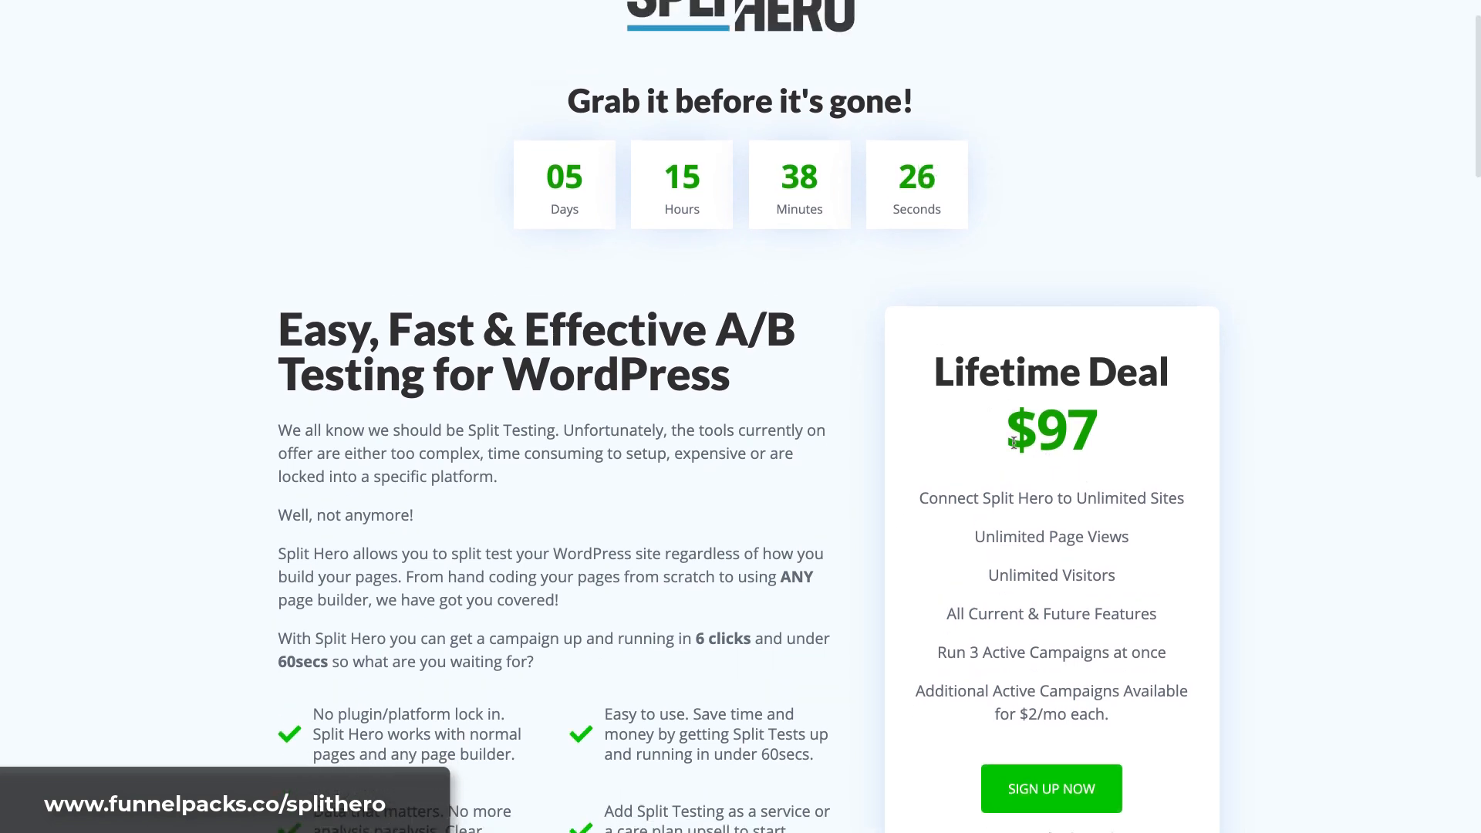